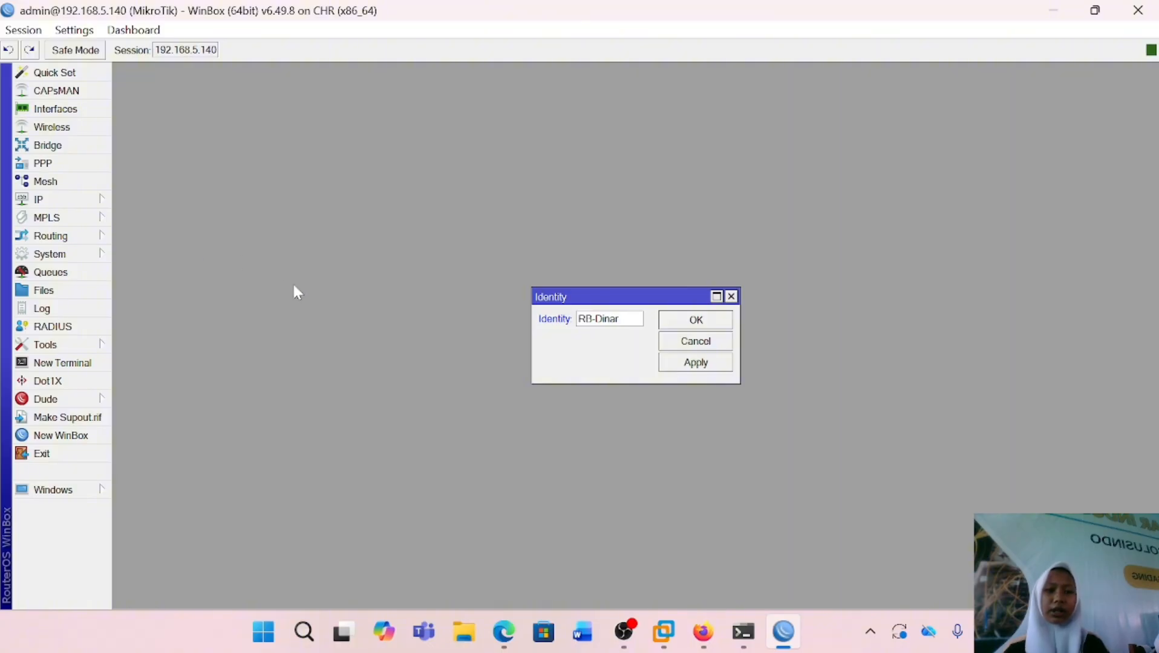
Apply the router identity consisting of RB- and the owner's name, and close the identity settings.
{"action": "left_click", "coordinate": [707, 363]}
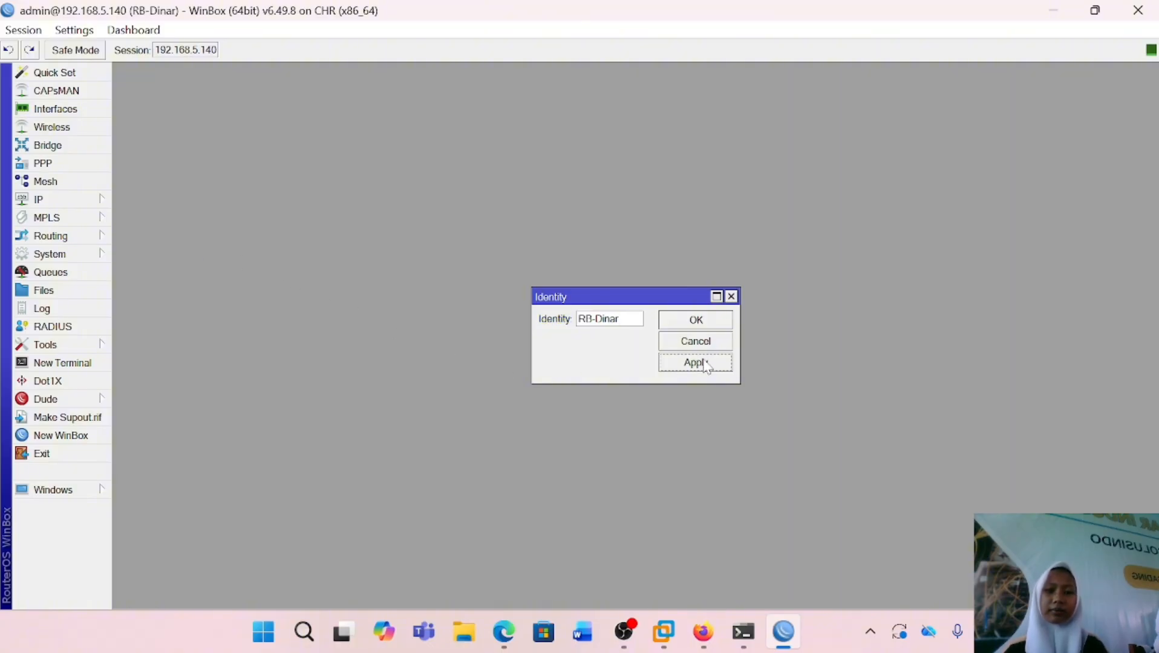
{"action": "left_click", "coordinate": [707, 318]}
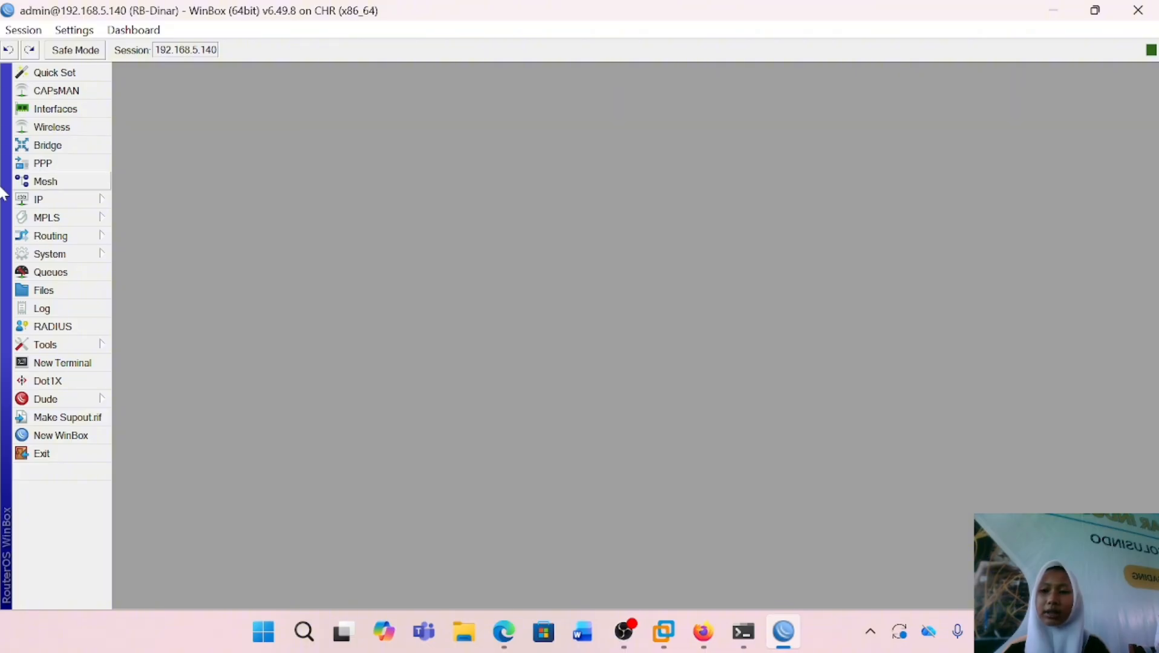
Open a new router terminal without setting a new password, and enter the system identity level.
{"action": "left_click", "coordinate": [85, 364]}
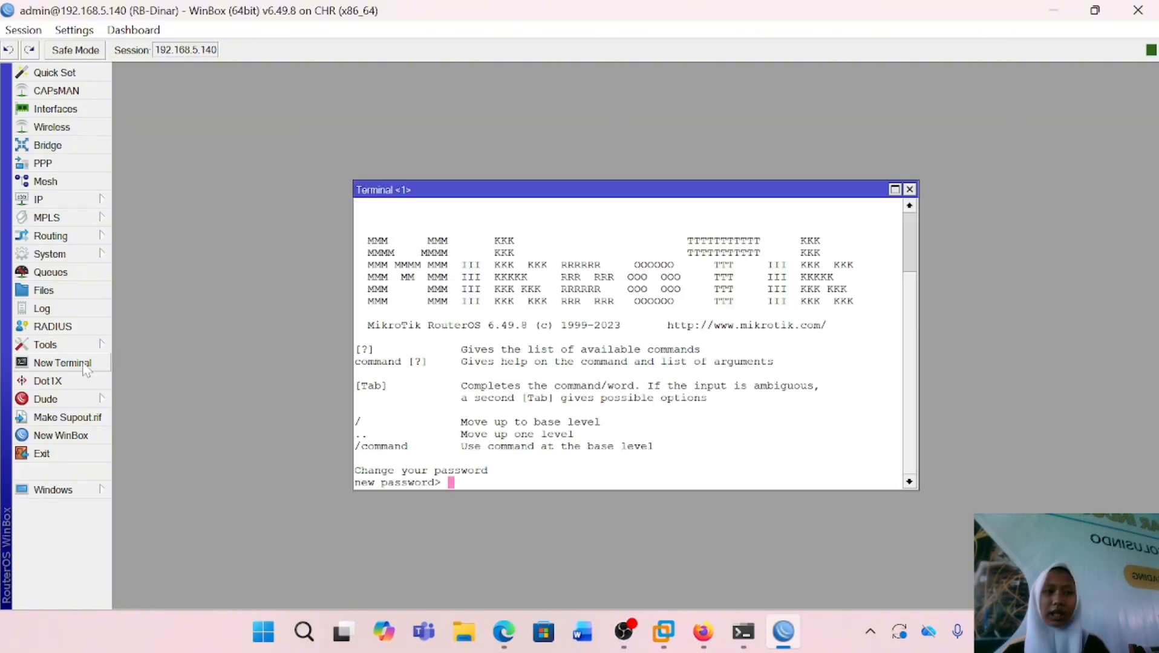
{"action": "key", "text": "Return"}
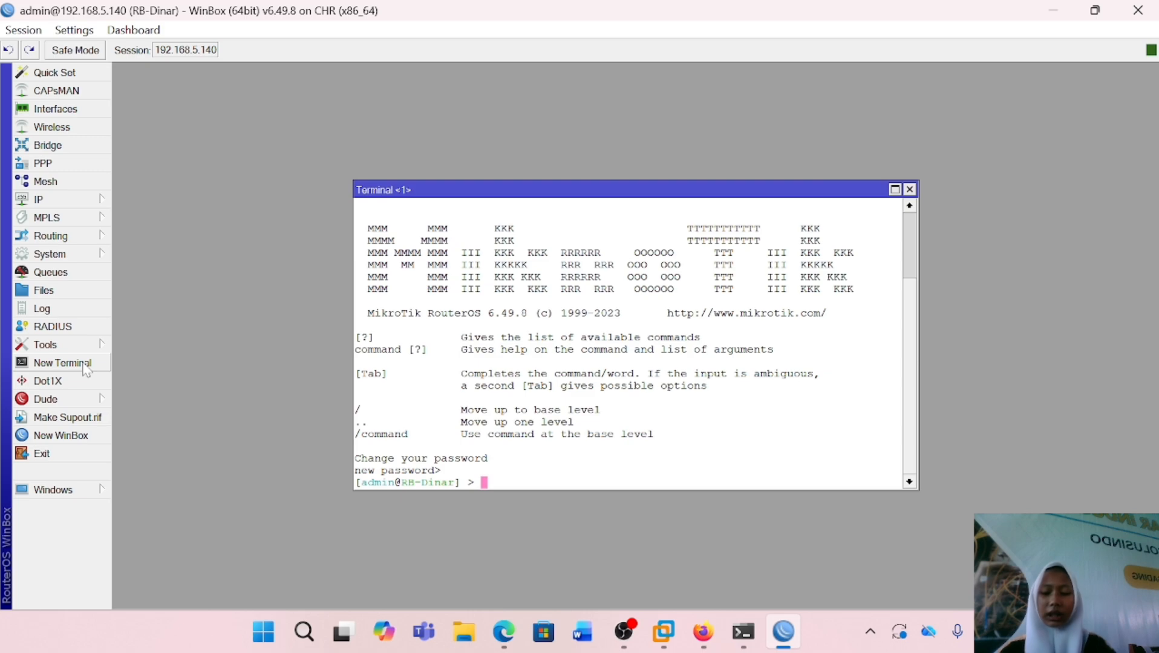
{"action": "type", "text": "system"}
{"action": "key", "text": "Return"}
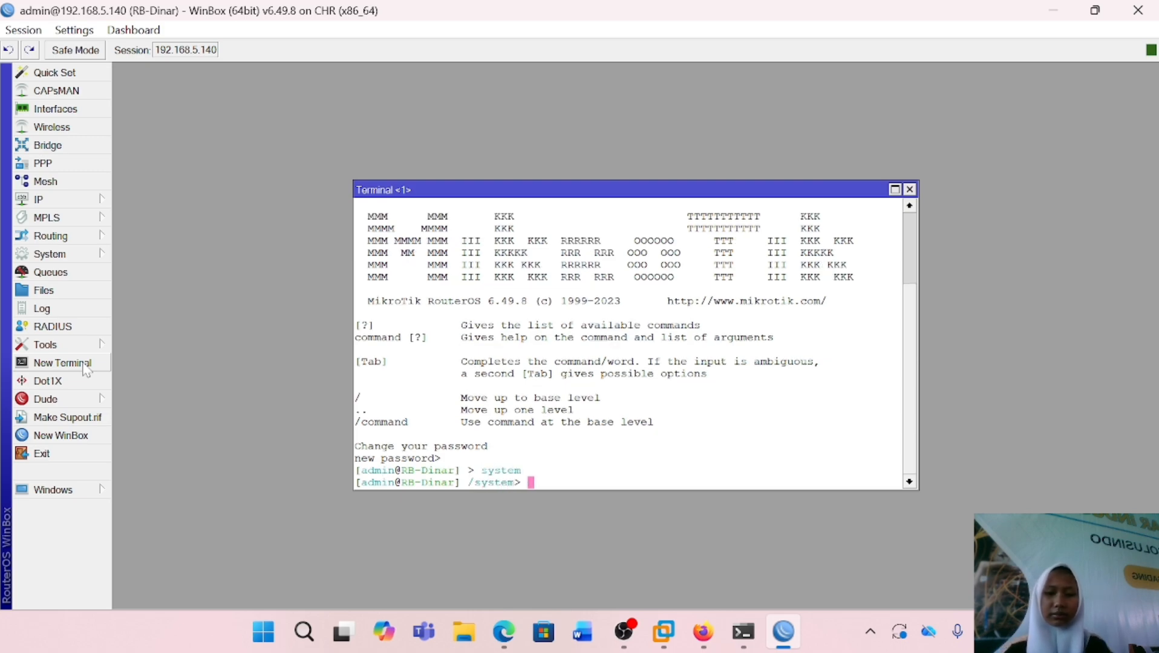
{"action": "type", "text": "identity"}
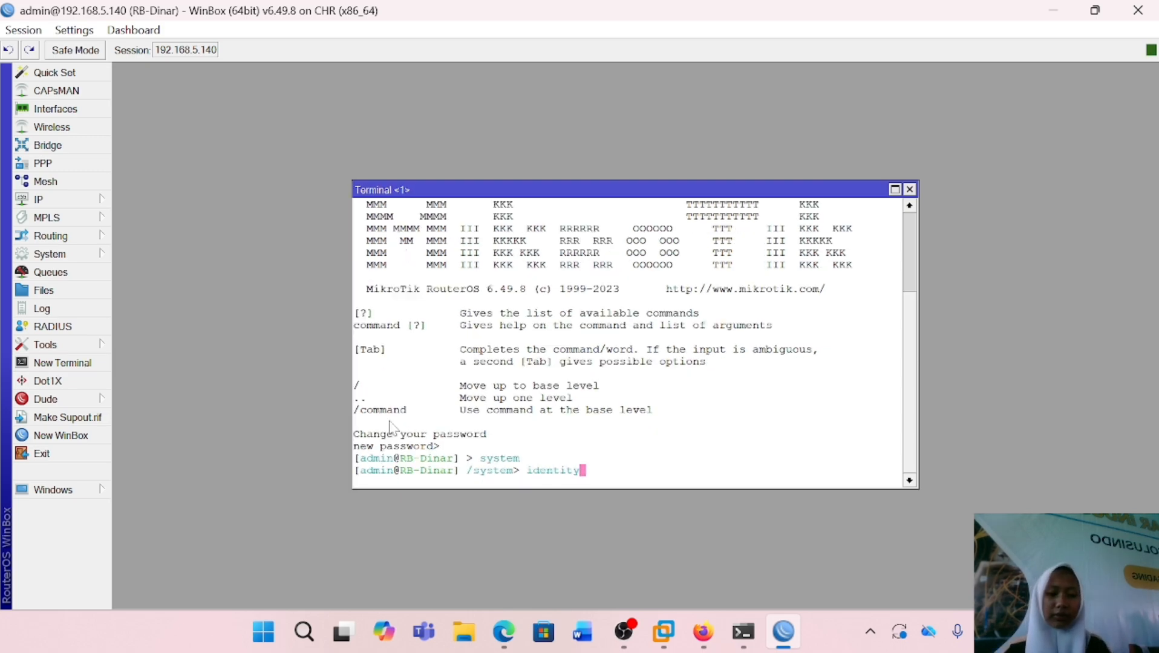
{"action": "key", "text": "Return"}
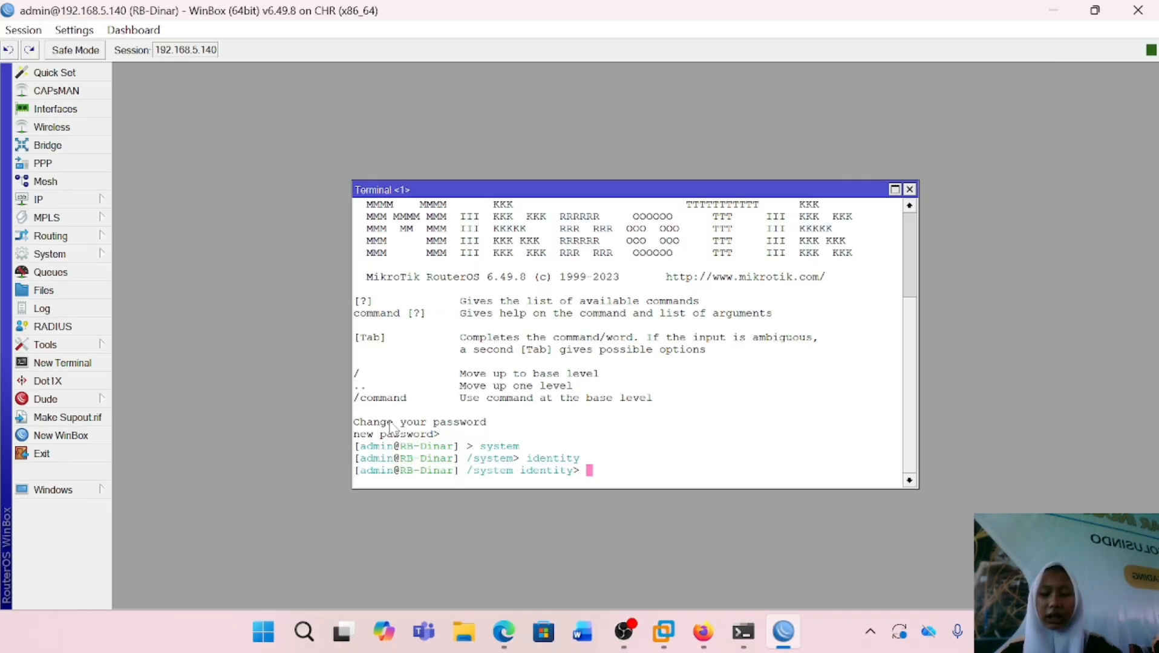
Use set name= to change the router identity to RB- plus the owner's name with its final r doubled.
{"action": "type", "text": "set name"}
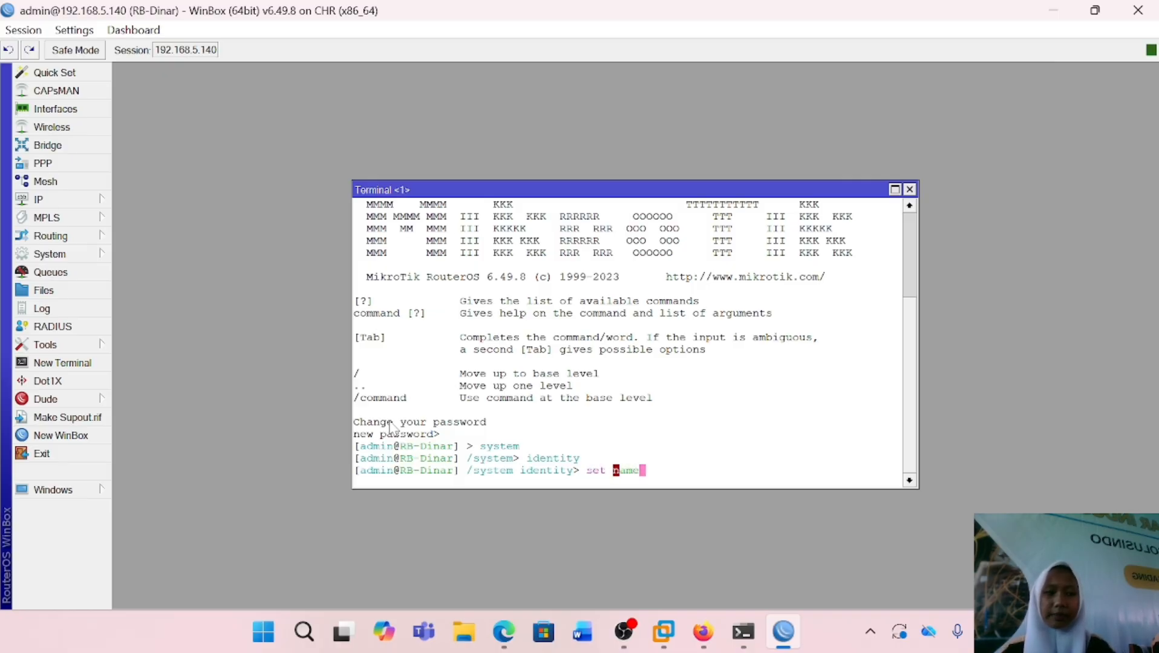
{"action": "type", "text": "="}
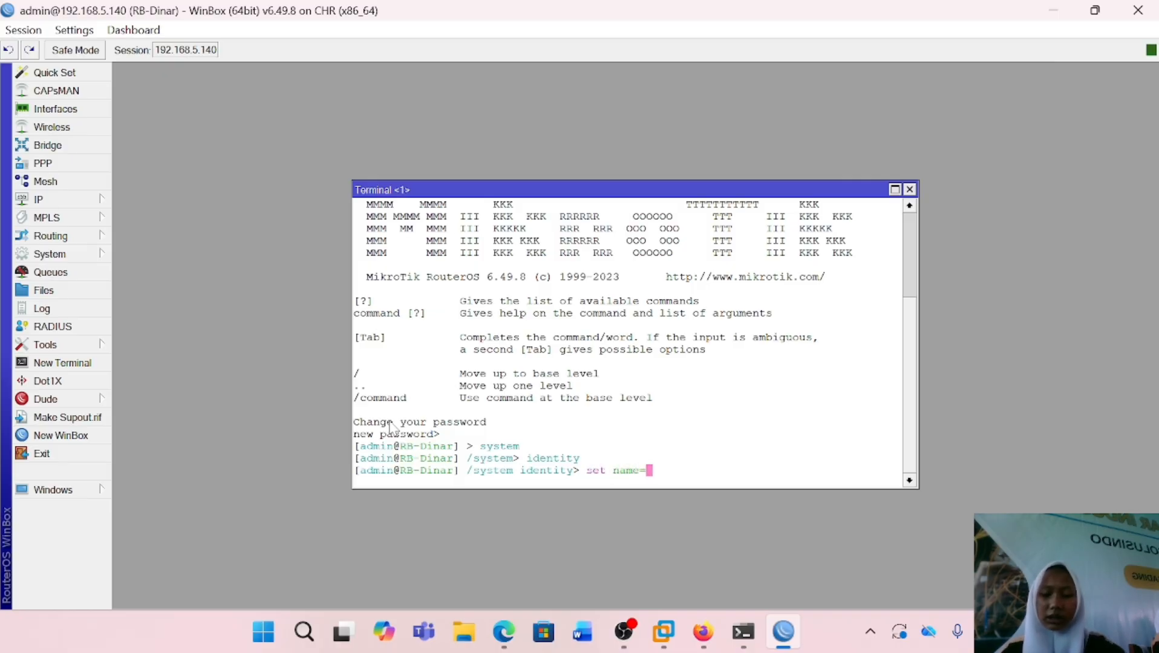
{"action": "type", "text": "RB-"}
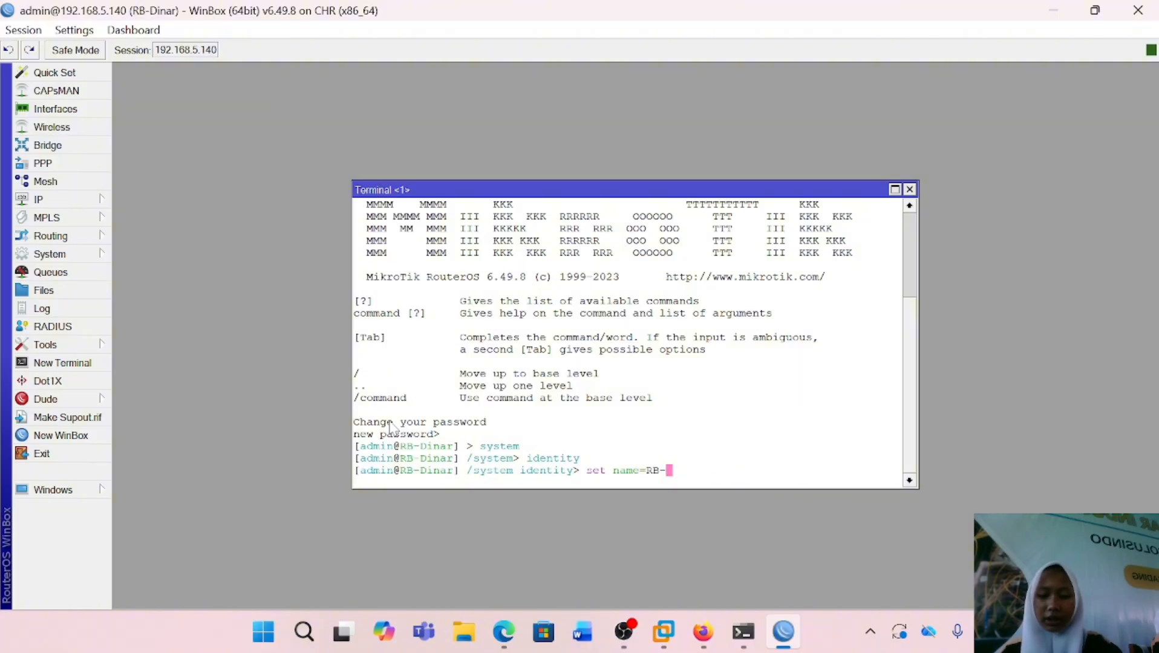
{"action": "type", "text": "Dinar"}
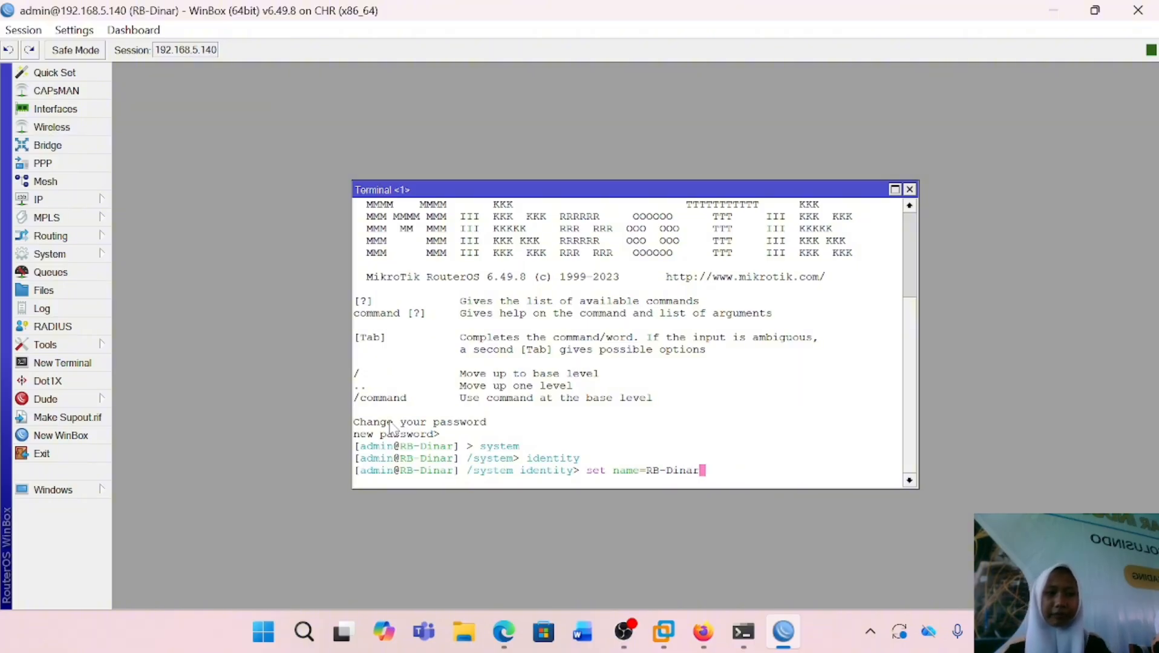
{"action": "type", "text": "r"}
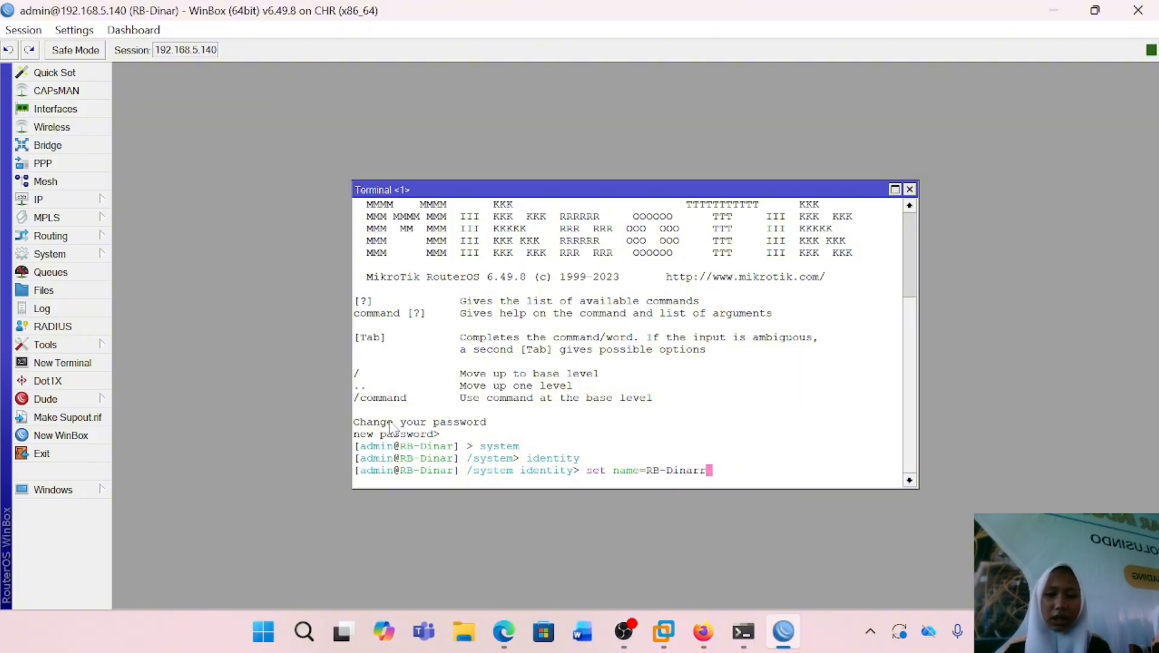
{"action": "key", "text": "Return"}
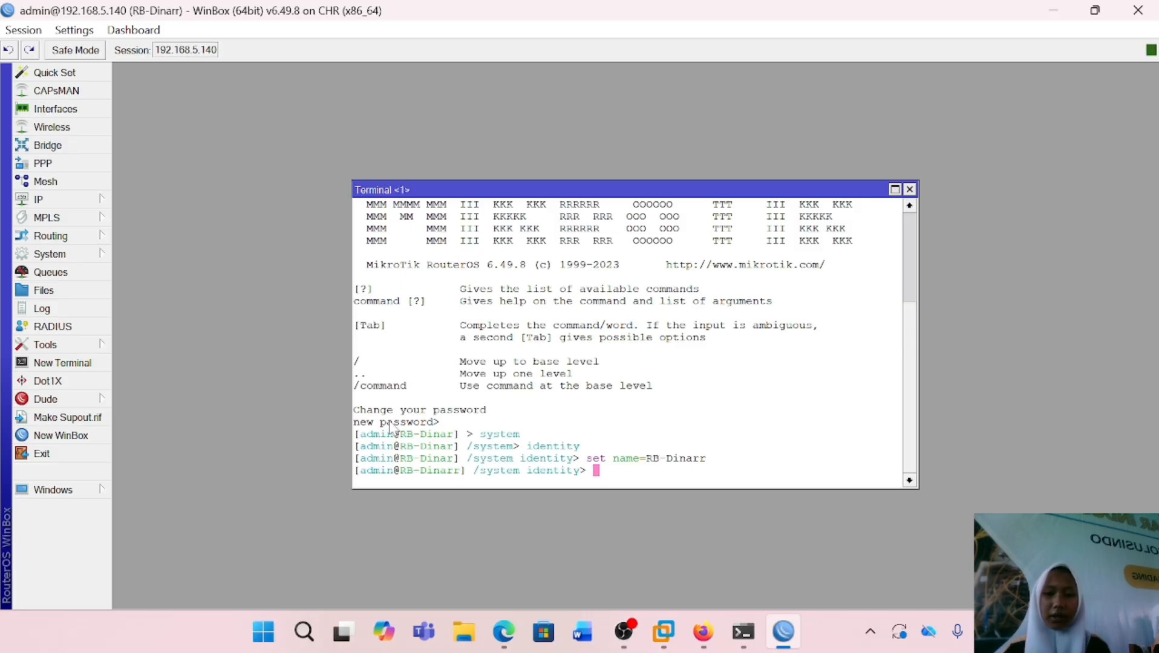
Print the current system identity in the terminal, and close the terminal.
{"action": "type", "text": "print"}
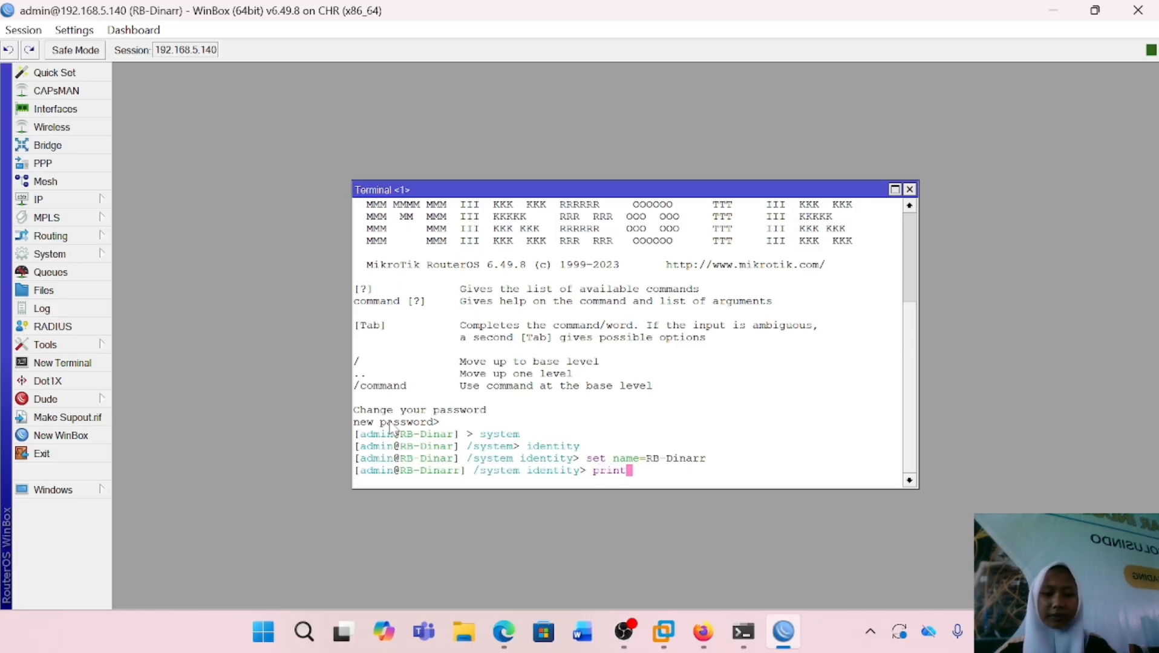
{"action": "key", "text": "Return"}
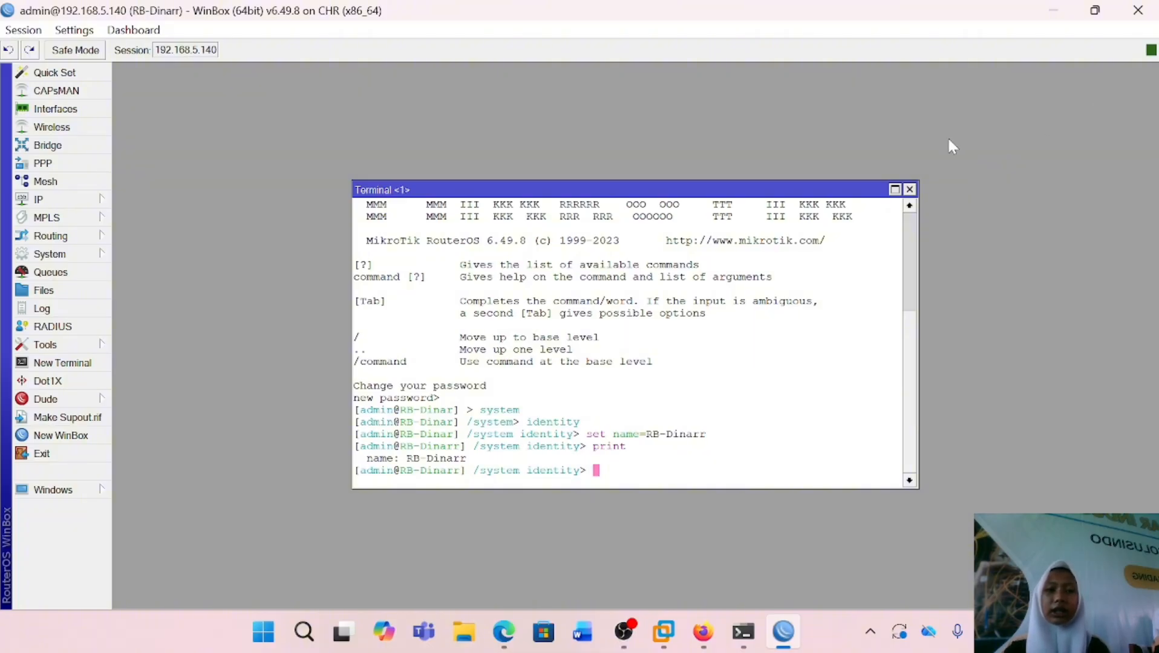
{"action": "left_click", "coordinate": [910, 189]}
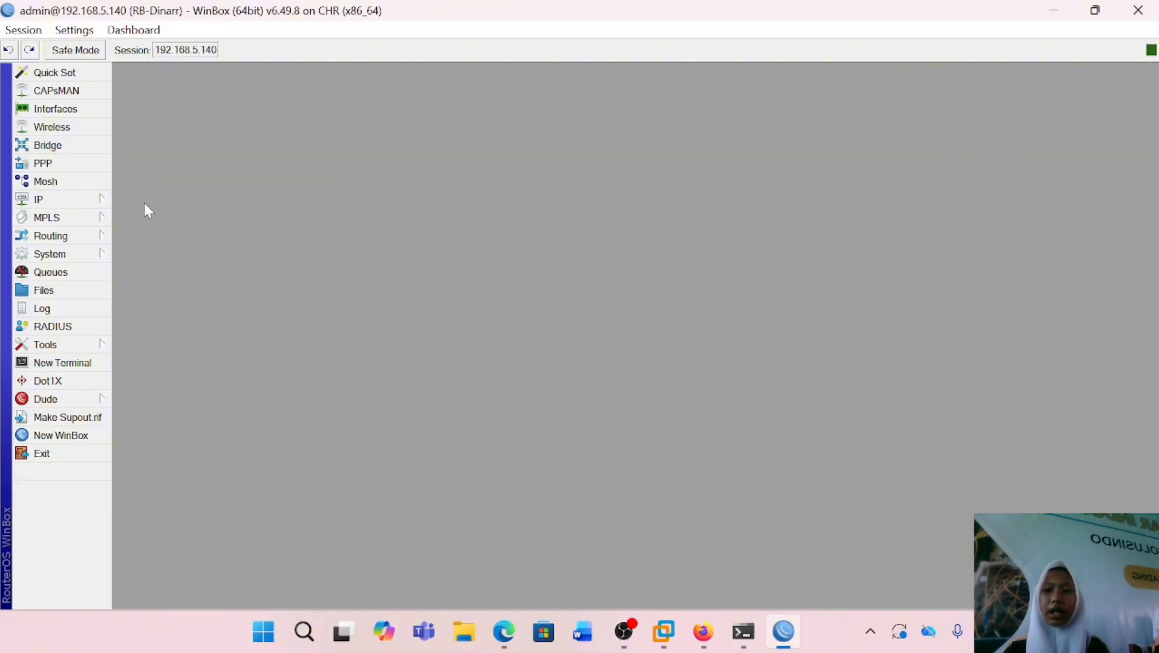
Start a new entry in the IP address list with the address 192.168.32.1.
{"action": "left_click", "coordinate": [103, 199]}
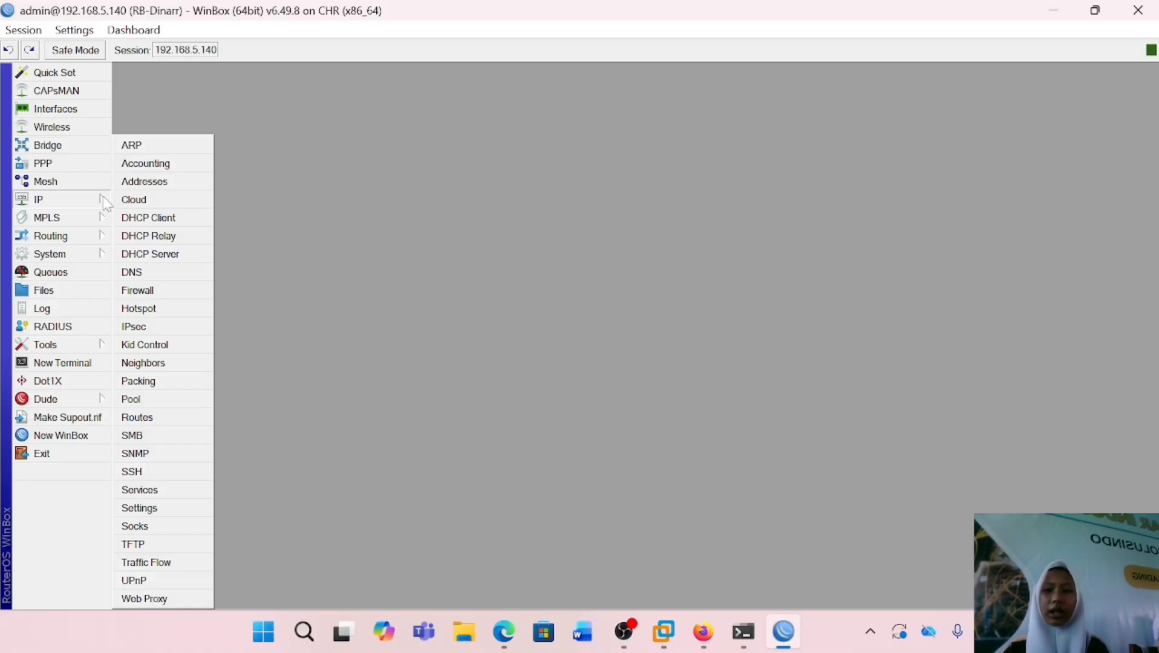
{"action": "left_click", "coordinate": [145, 183]}
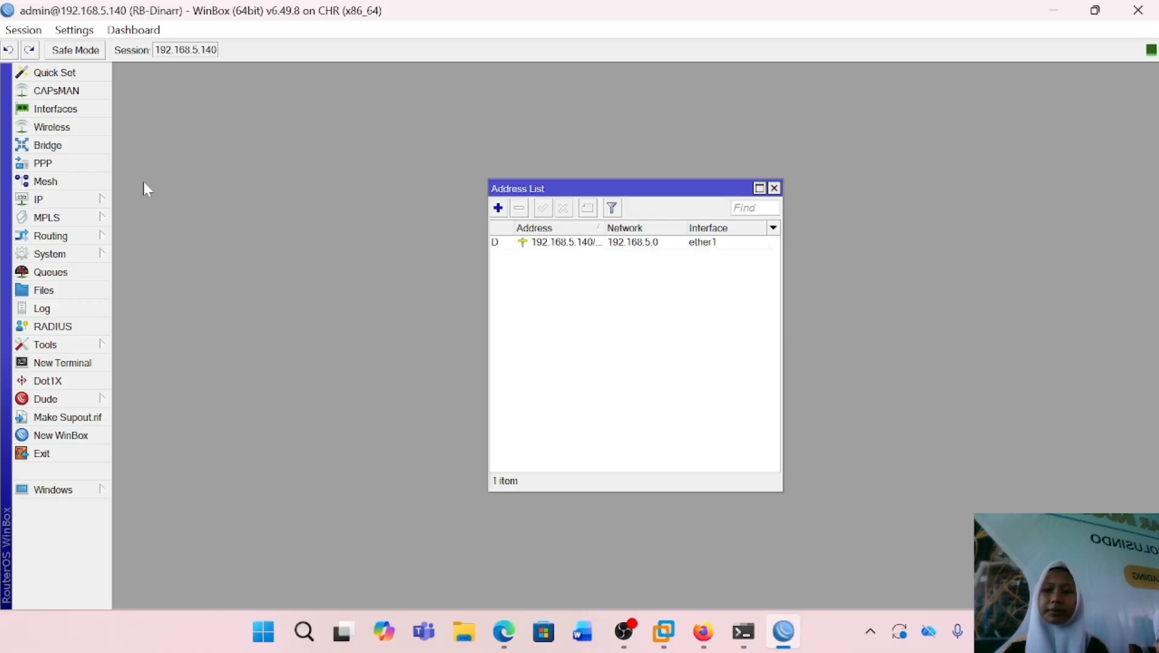
{"action": "left_click", "coordinate": [498, 209]}
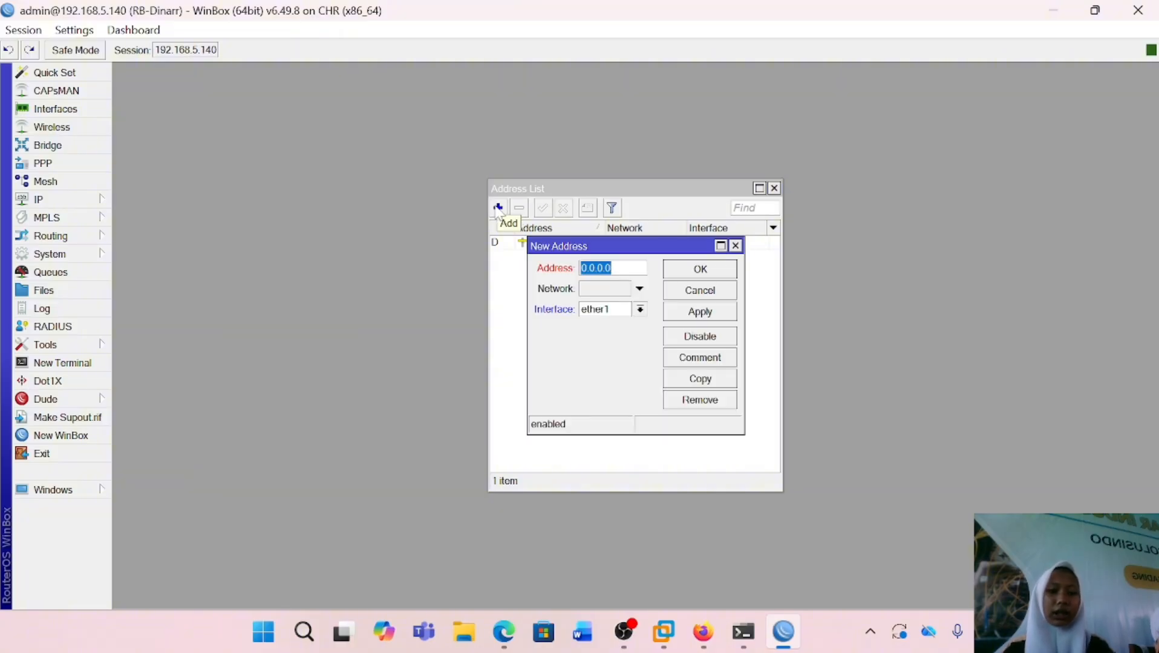
{"action": "key", "text": "BackSpace"}
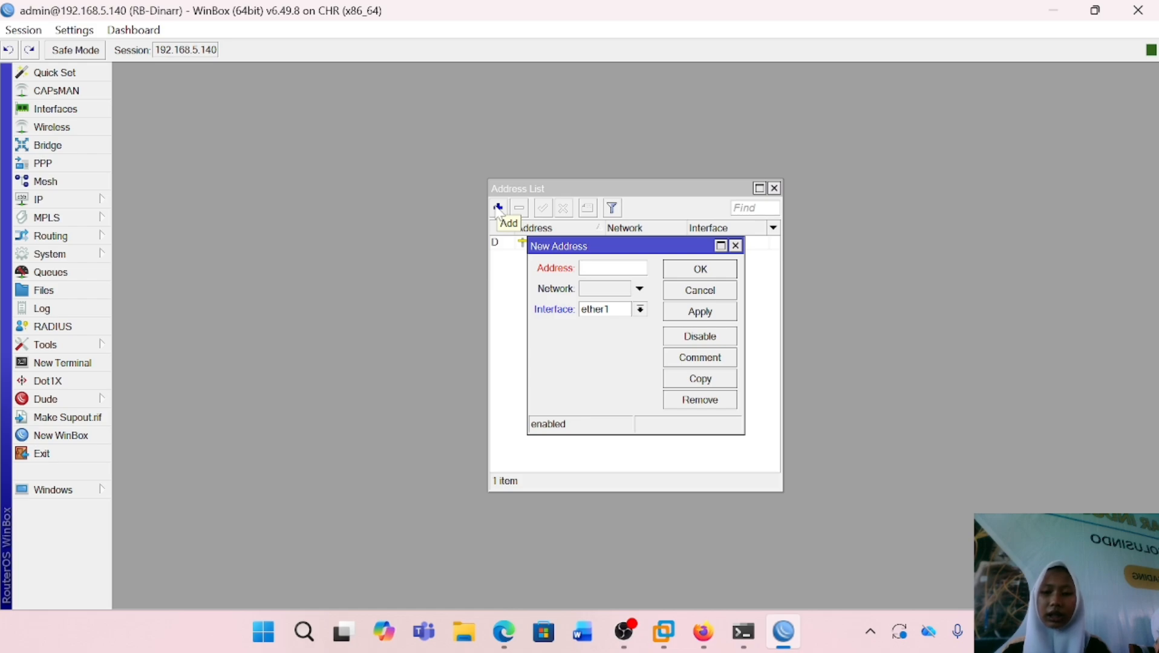
{"action": "type", "text": "192.1"}
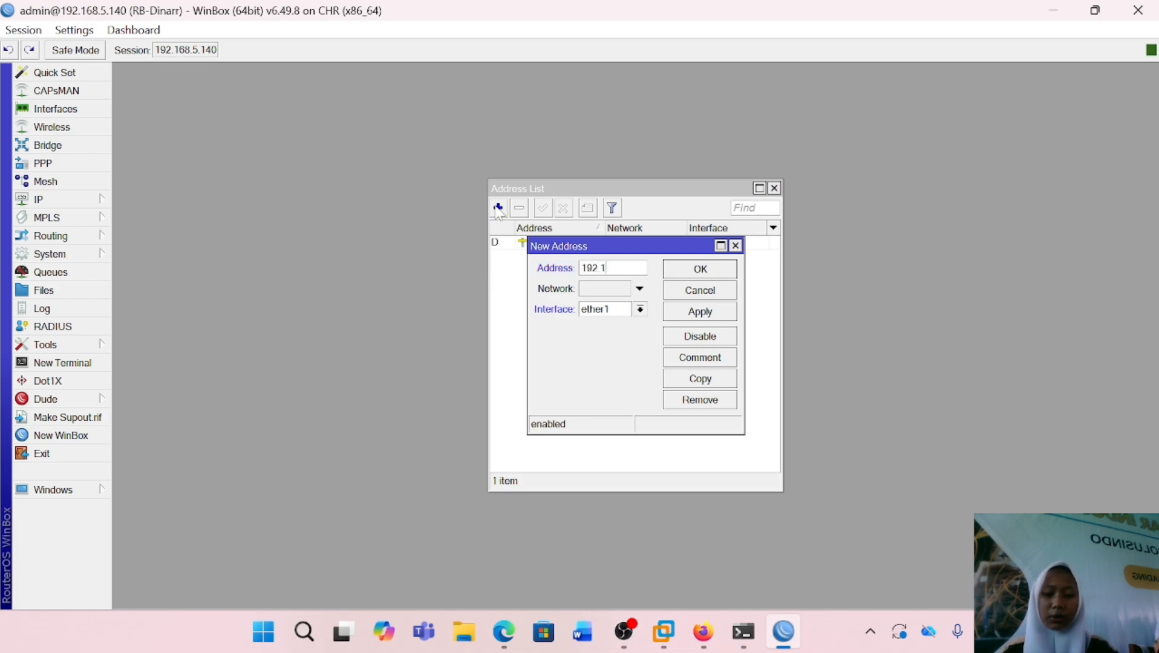
{"action": "type", "text": "68"}
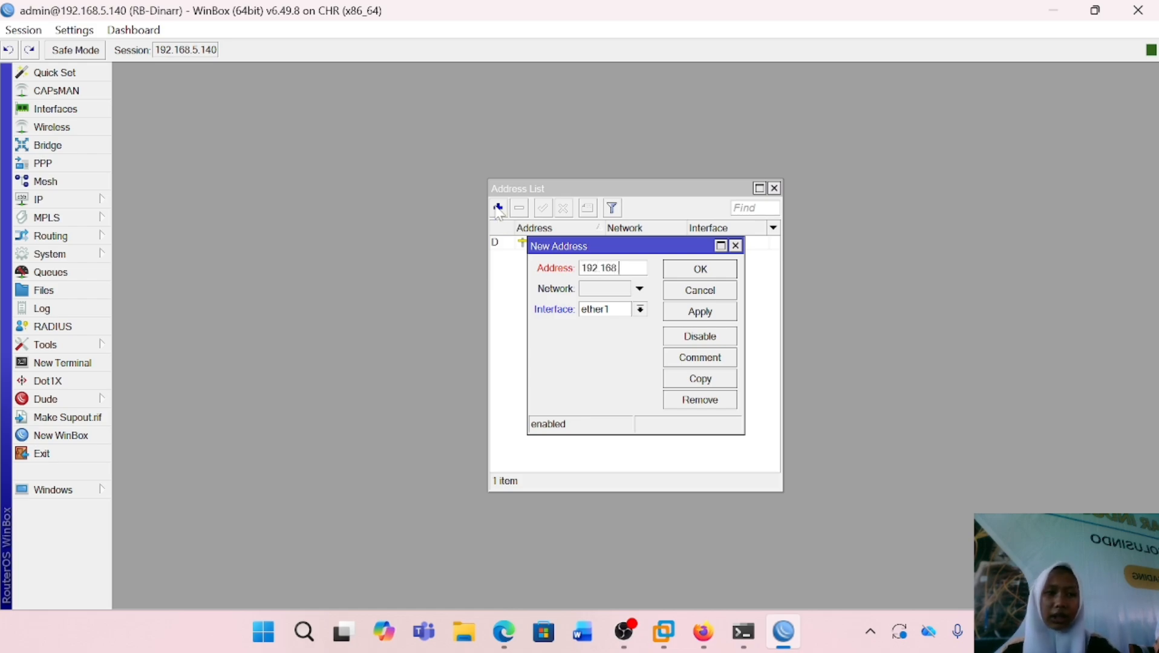
{"action": "type", "text": ".32.1"}
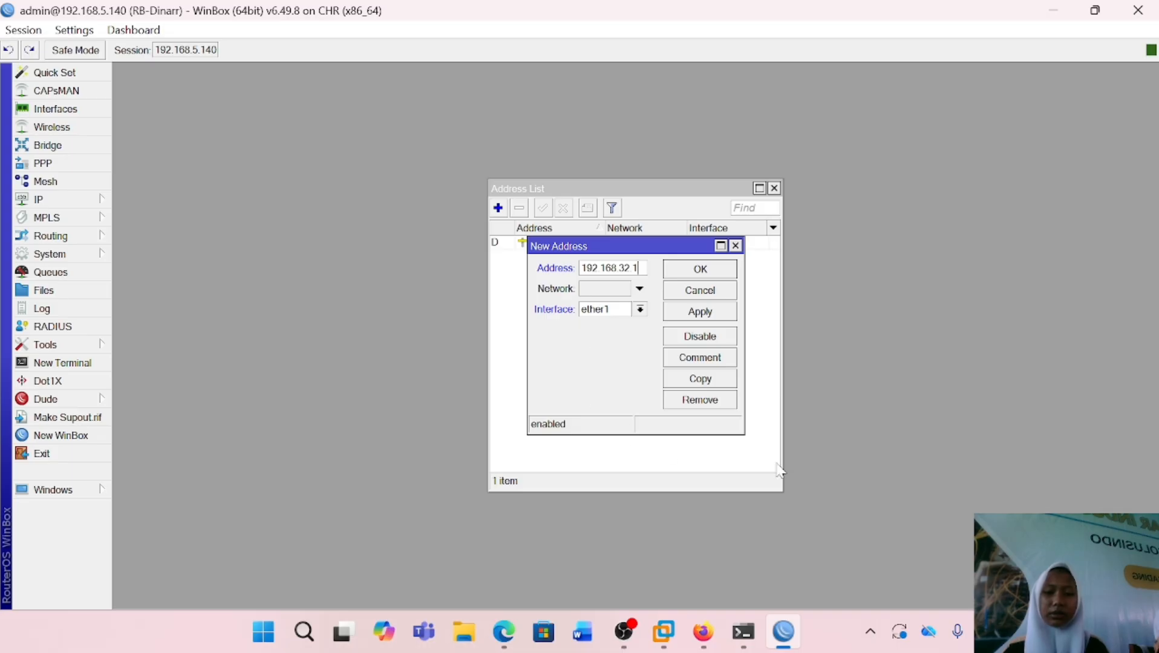
Switch to the PNETLab topology, and run interface print in the router's Telnet console to check the interfaces.
{"action": "mouse_move", "coordinate": [698, 643]}
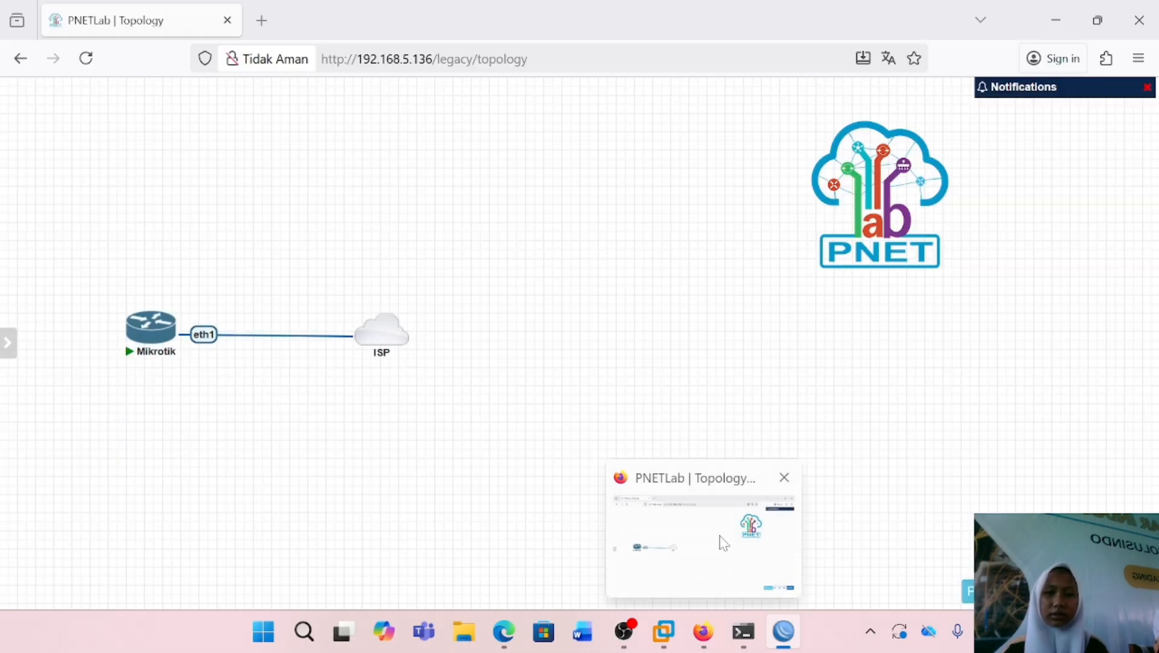
{"action": "left_click", "coordinate": [722, 545]}
{"action": "type", "text": "interf"}
{"action": "type", "text": "ace print"}
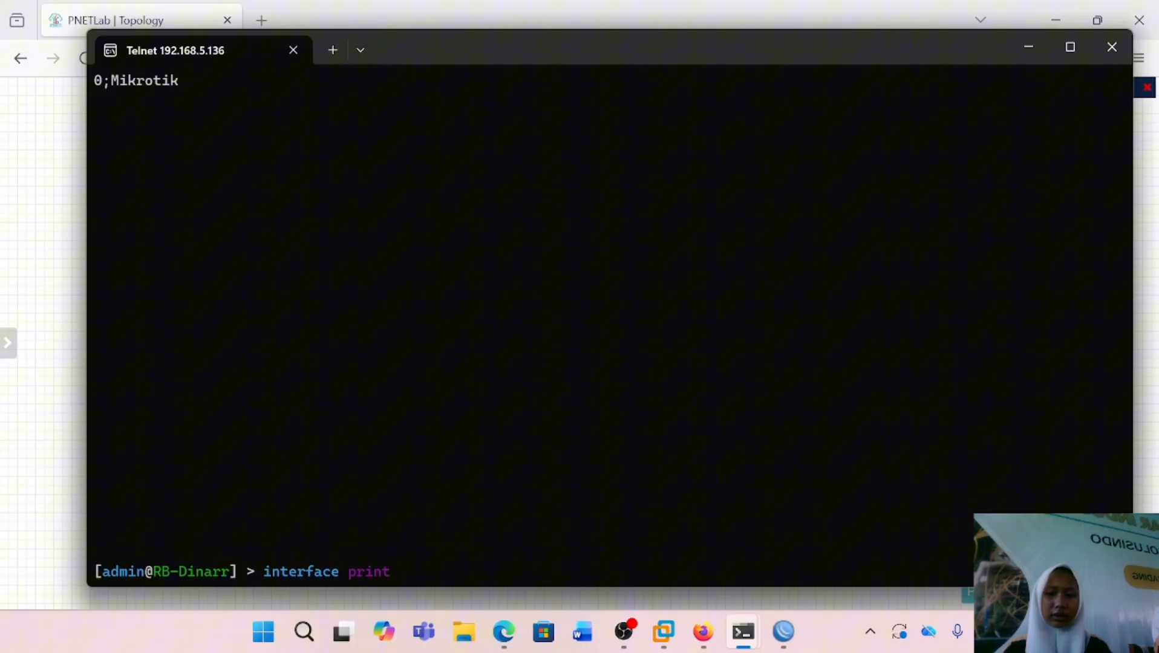
{"action": "key", "text": "Return"}
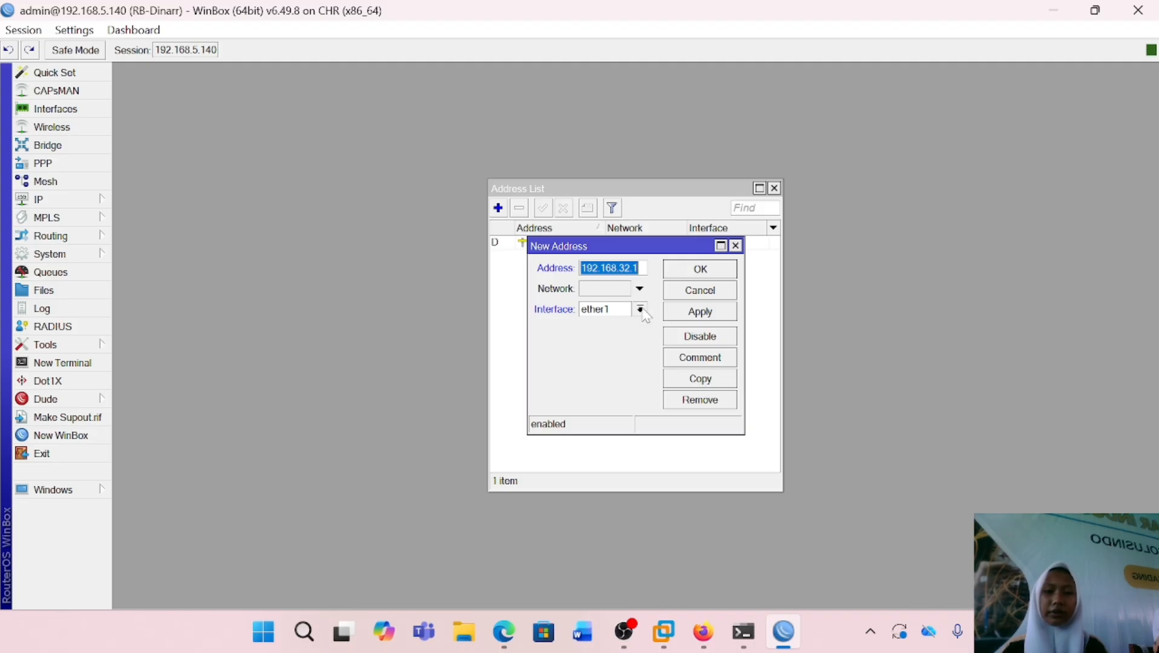
Assign the new address to interface ether2, and save the address entry.
{"action": "left_click", "coordinate": [640, 310]}
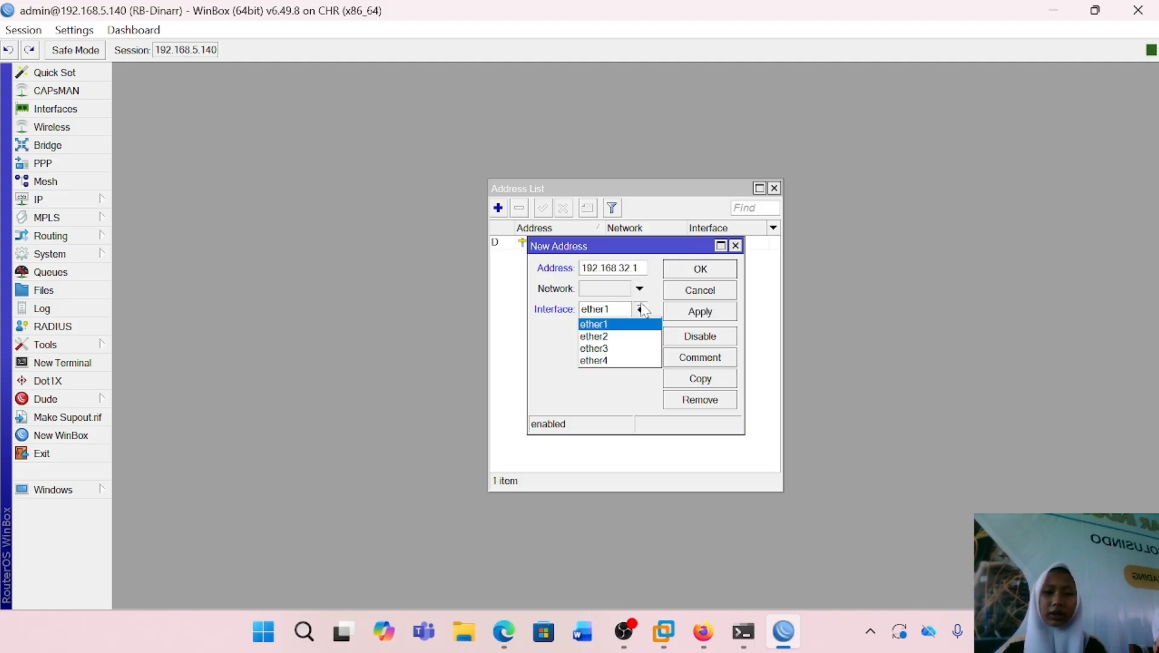
{"action": "left_click", "coordinate": [640, 343]}
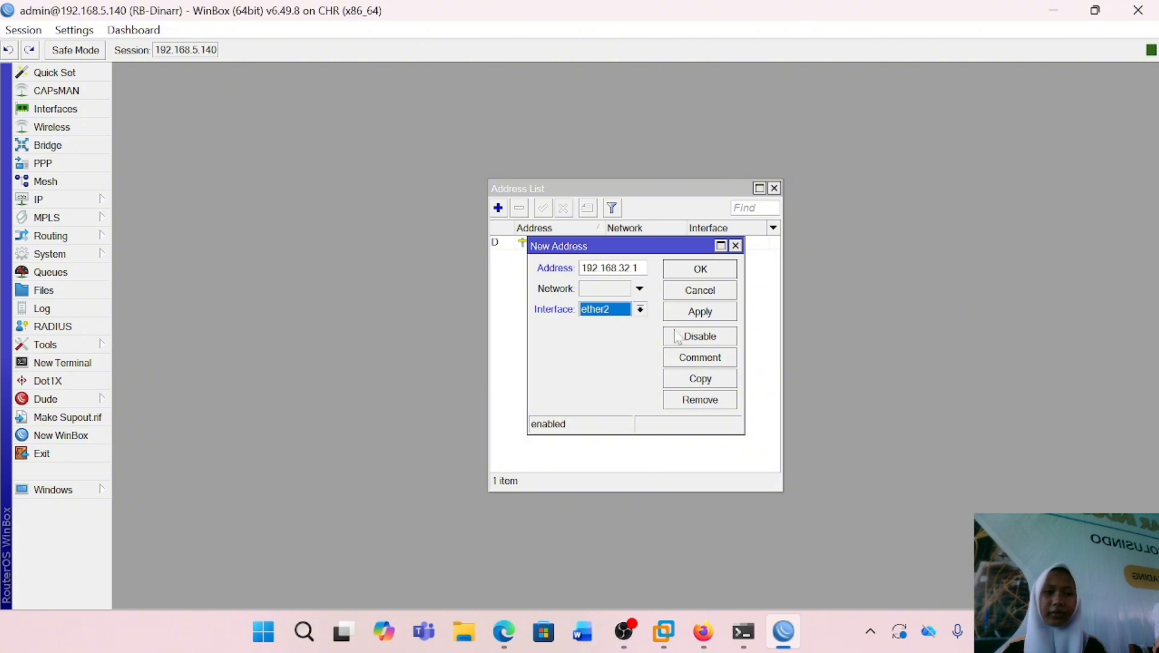
{"action": "left_click", "coordinate": [727, 316]}
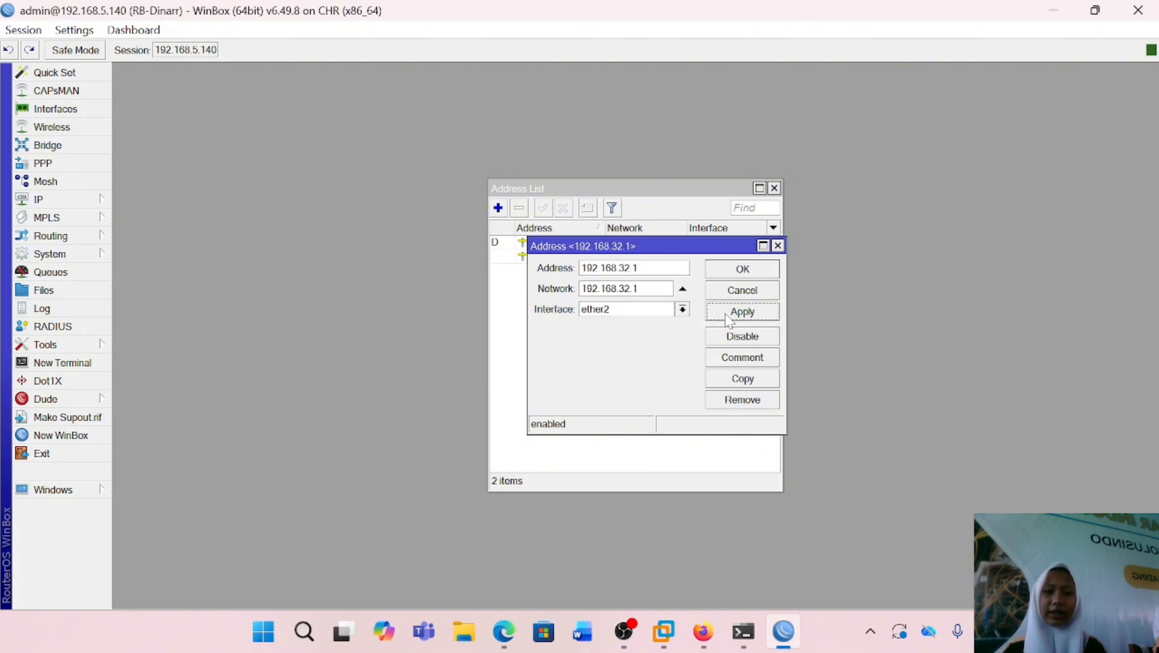
{"action": "left_click", "coordinate": [751, 266]}
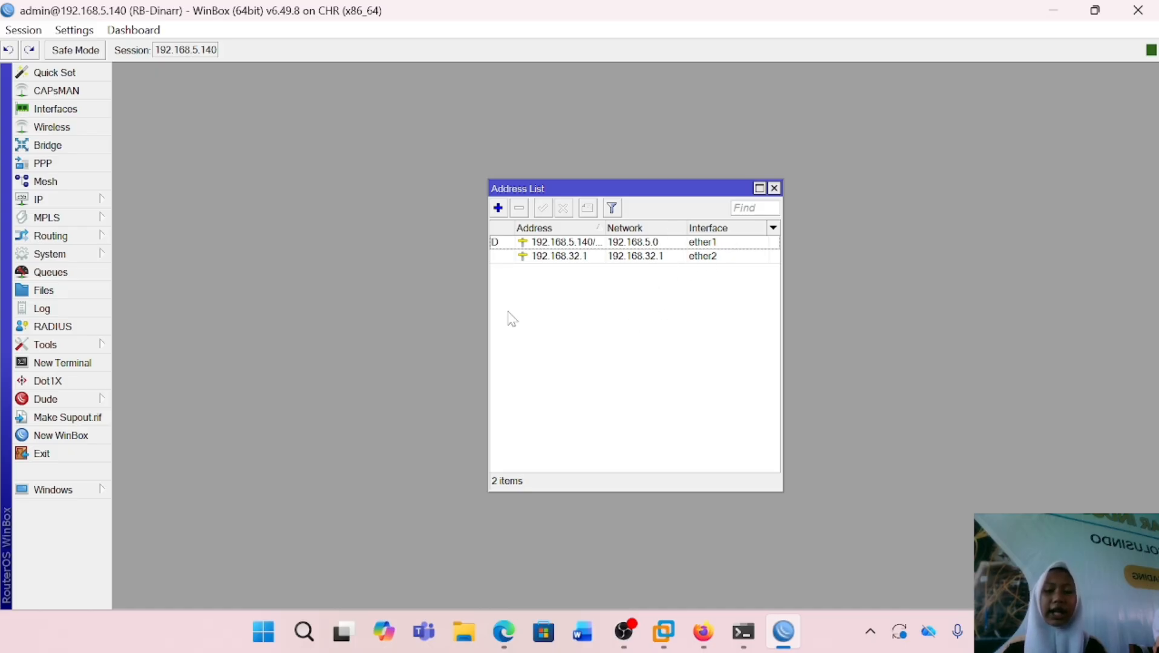
Open a new router terminal without setting a password, and list the configured addresses with ip address print.
{"action": "left_click", "coordinate": [62, 362]}
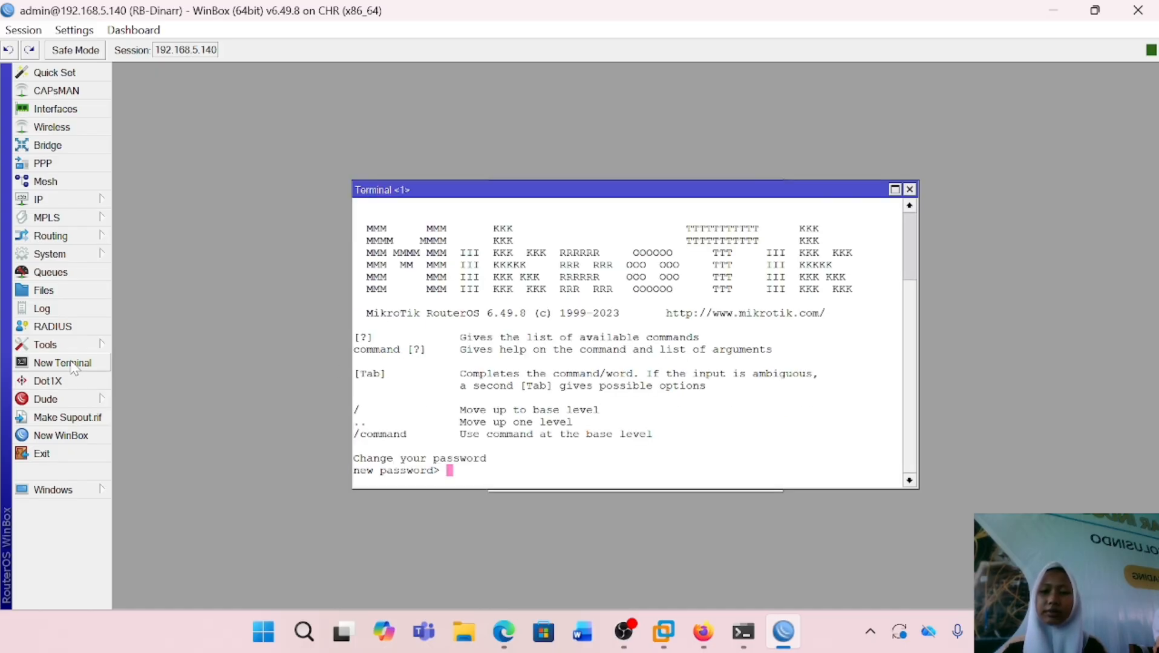
{"action": "key", "text": "Return"}
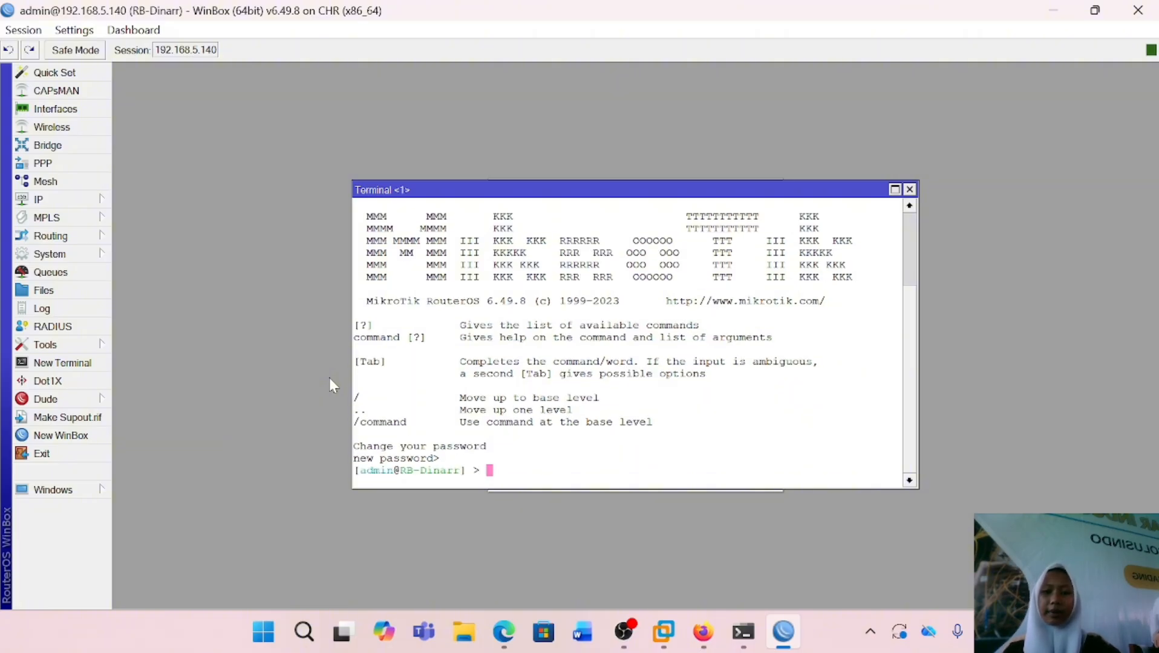
{"action": "type", "text": "ip"}
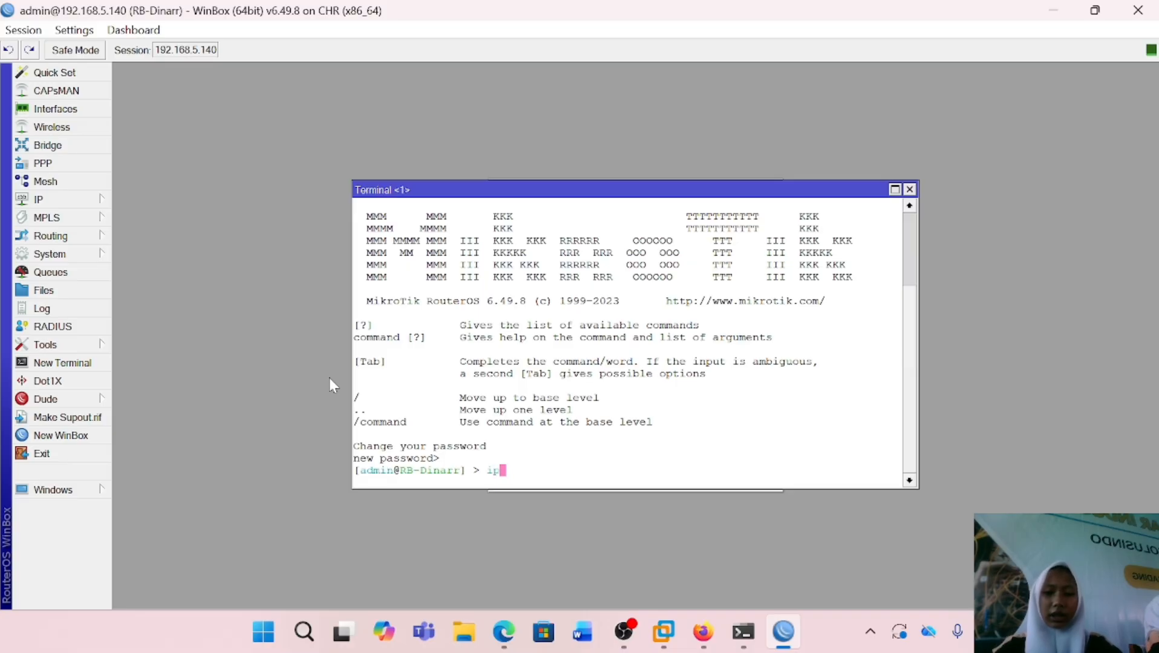
{"action": "type", "text": " address print"}
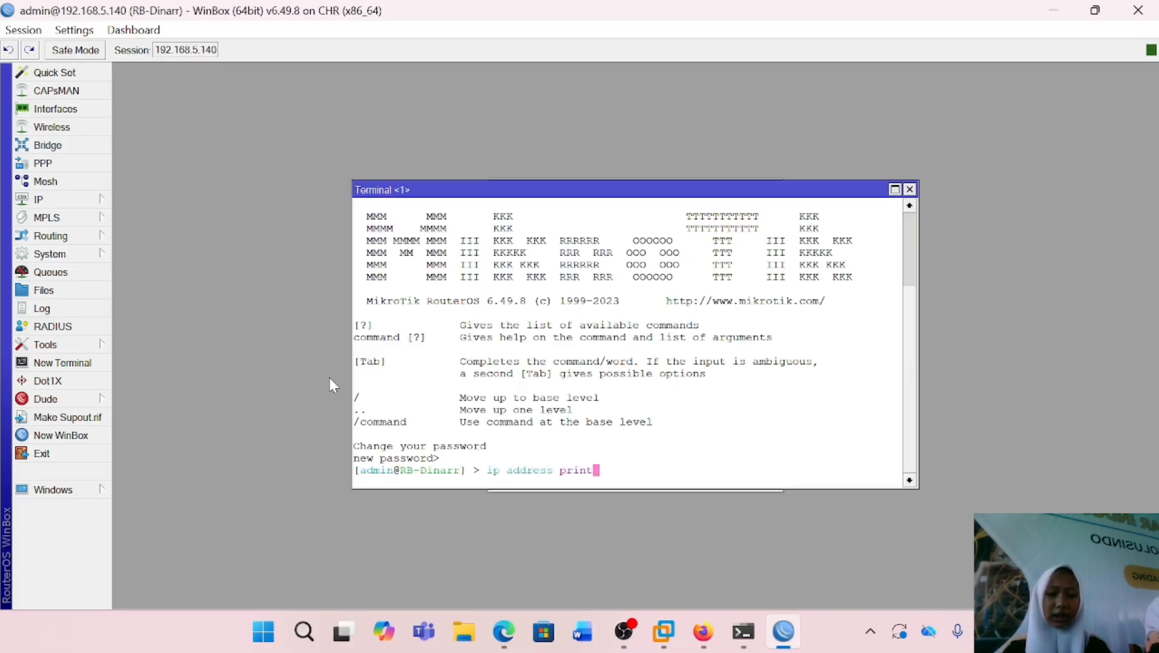
{"action": "key", "text": "Return"}
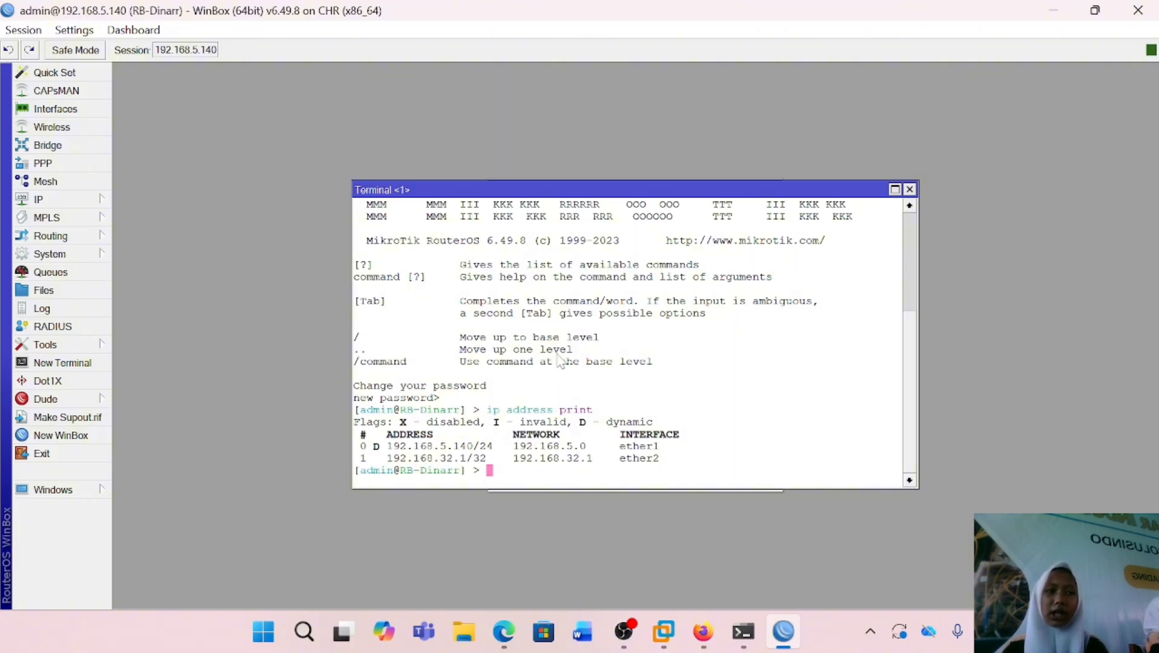
List the router's interfaces with interface print in the terminal.
{"action": "type", "text": "interfac"}
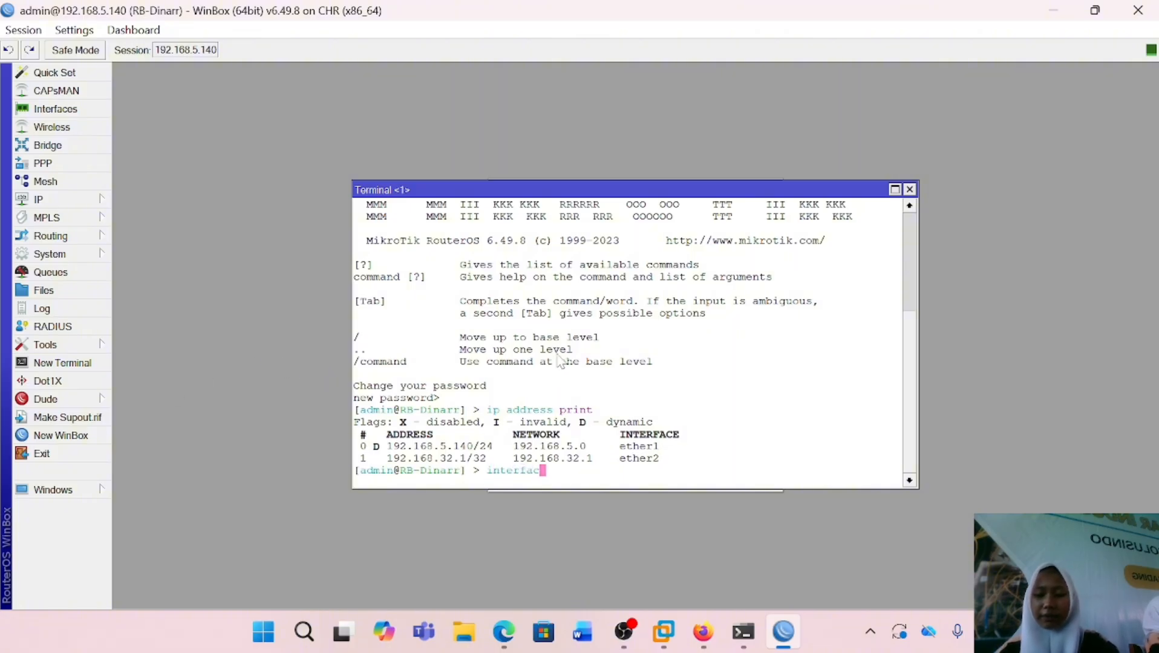
{"action": "type", "text": "e print"}
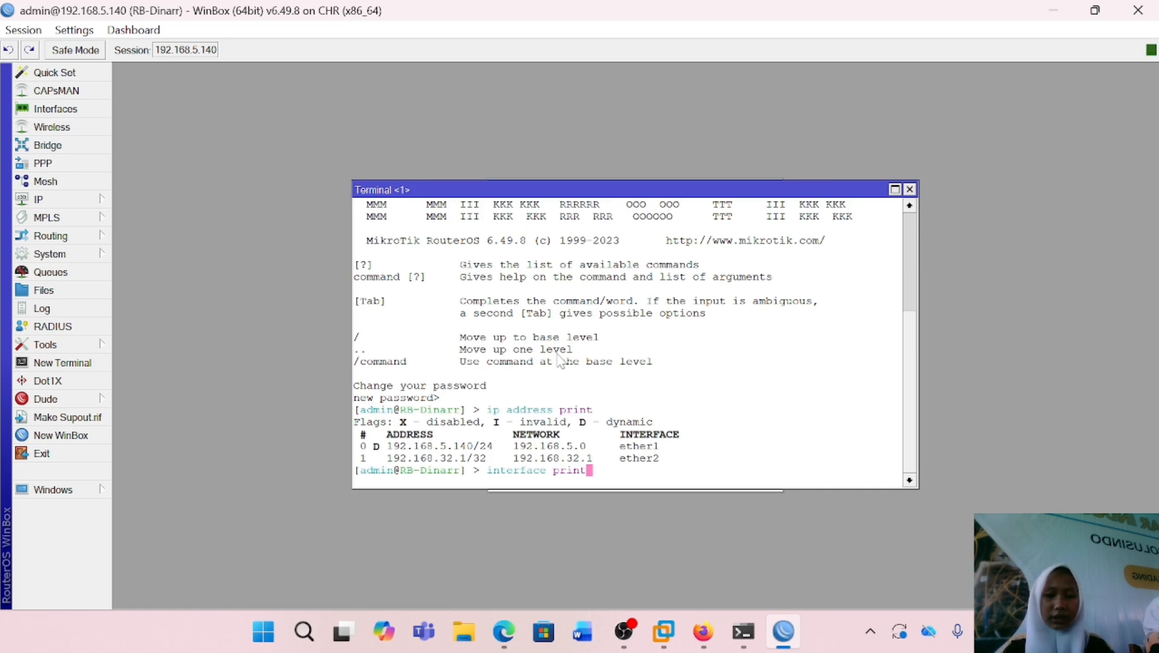
{"action": "key", "text": "Return"}
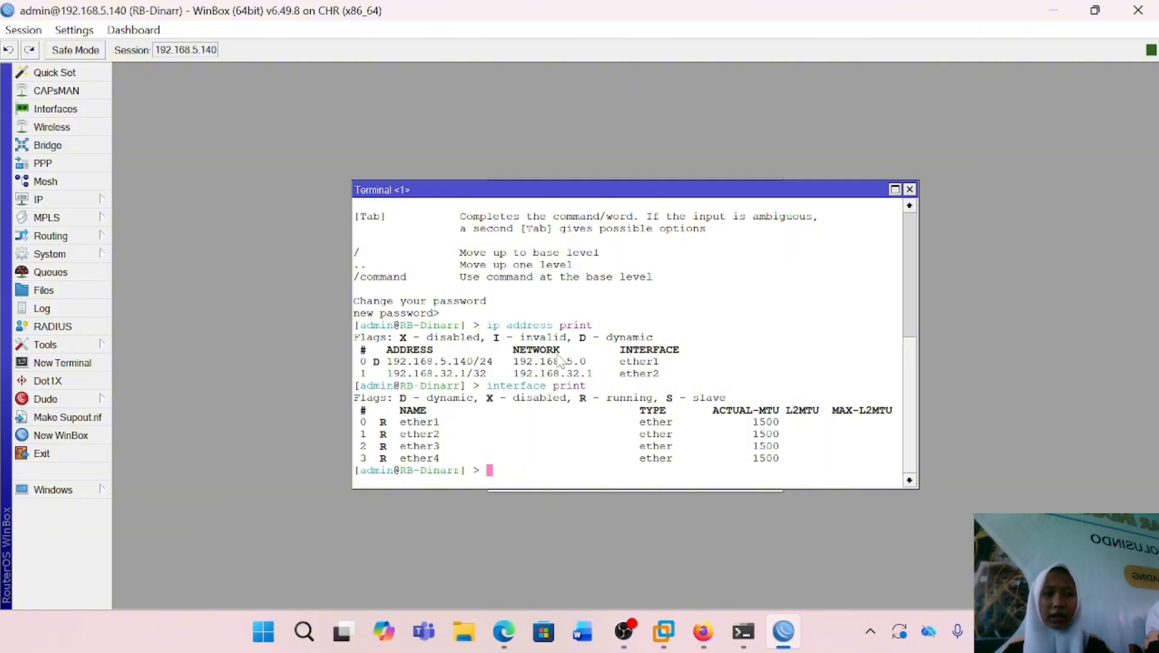
In the terminal's ip address menu, add address 192.168.32.2 on interface ether3, and print the address list.
{"action": "type", "text": "ip addre"}
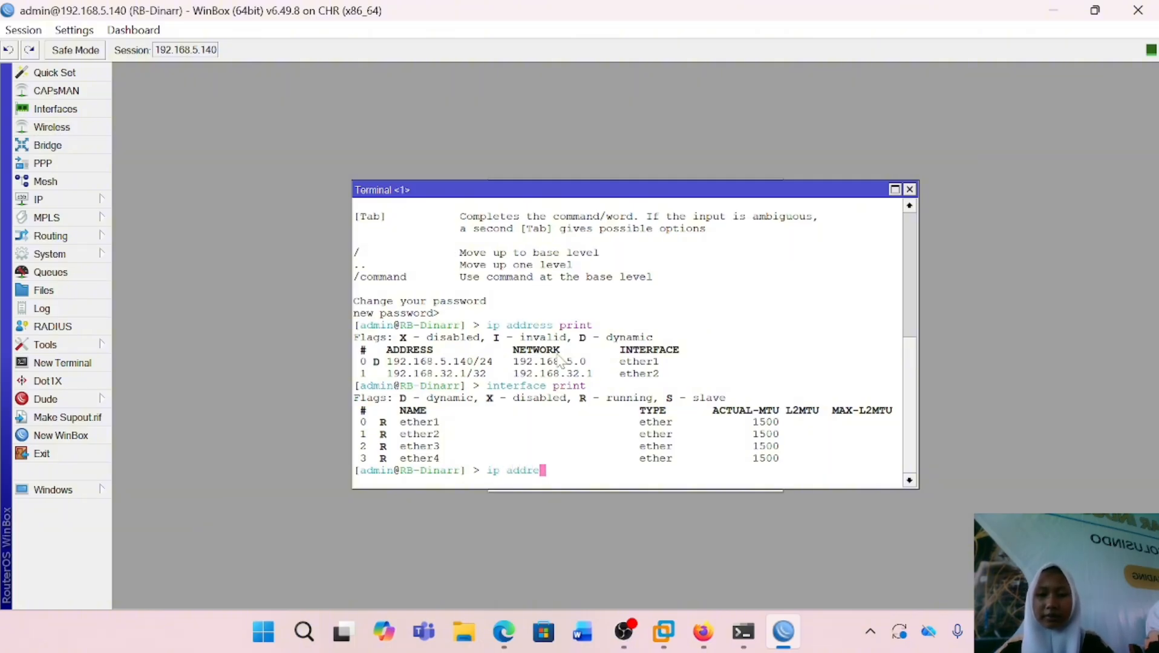
{"action": "type", "text": "ss"}
{"action": "key", "text": "Return"}
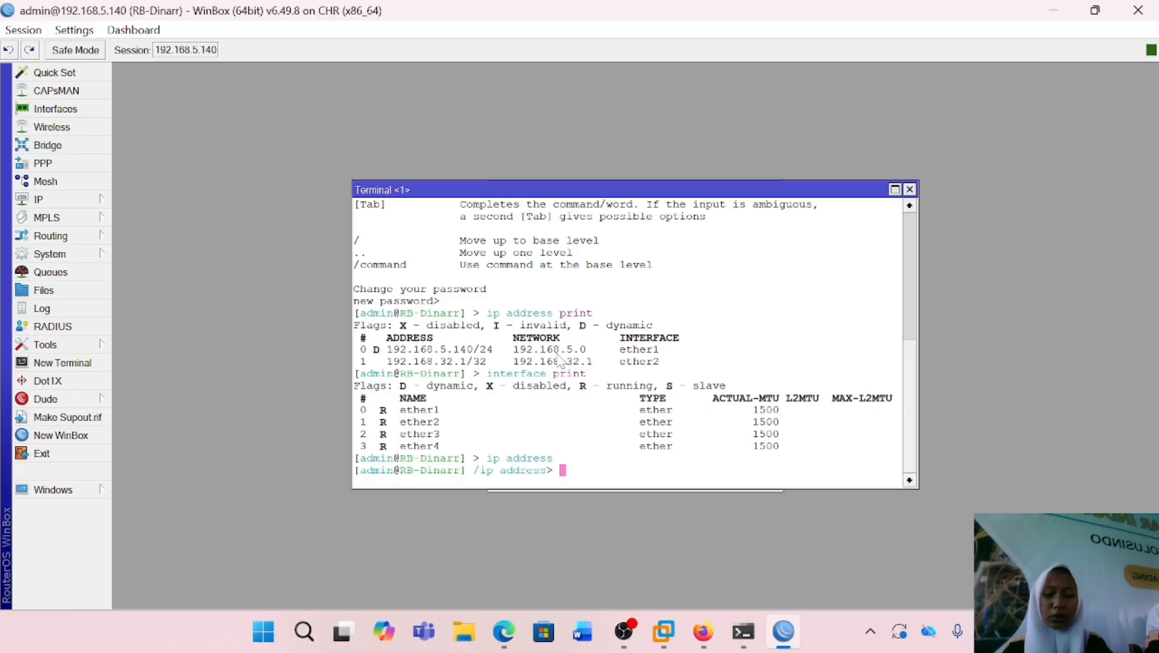
{"action": "type", "text": "add addr"}
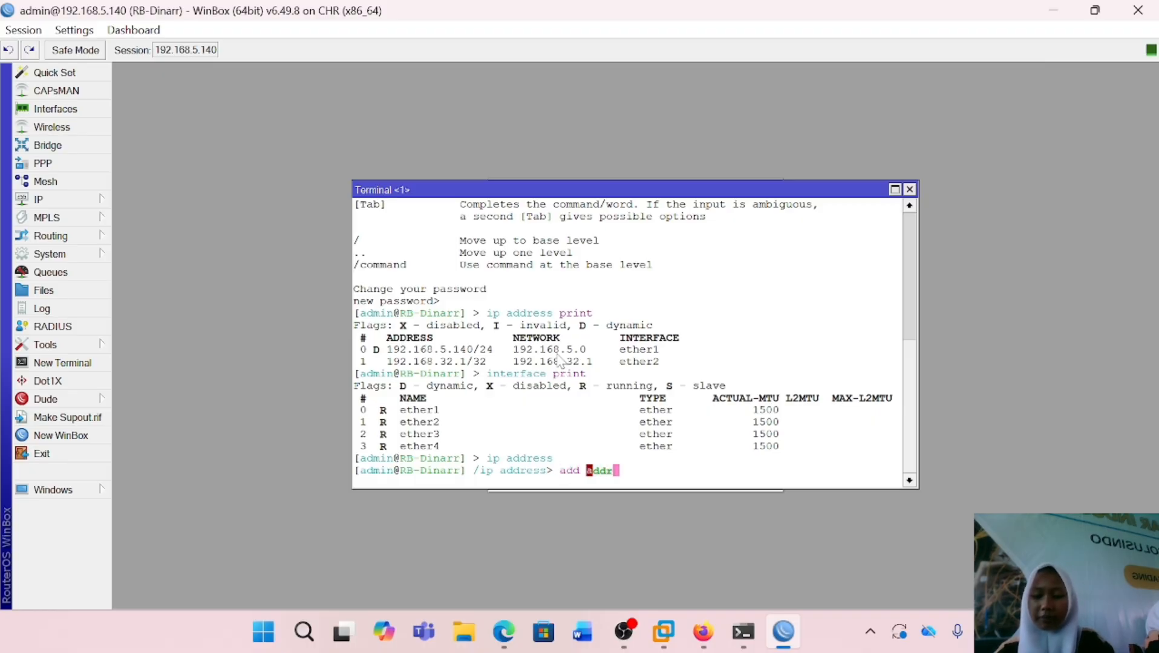
{"action": "type", "text": "ess"}
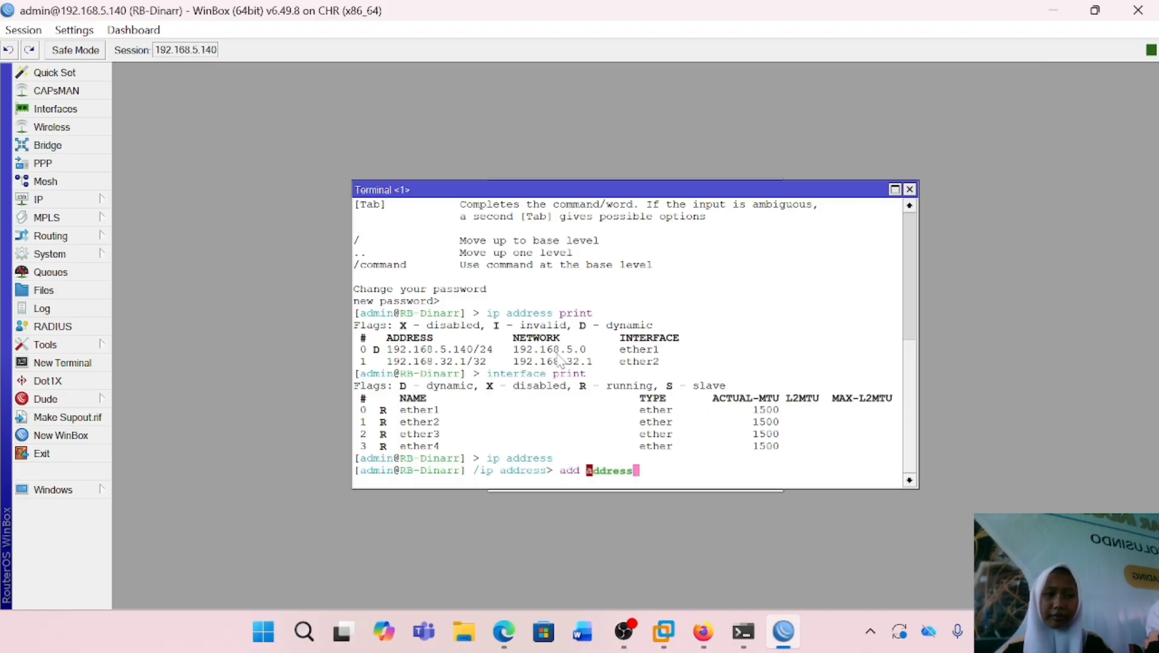
{"action": "type", "text": "="}
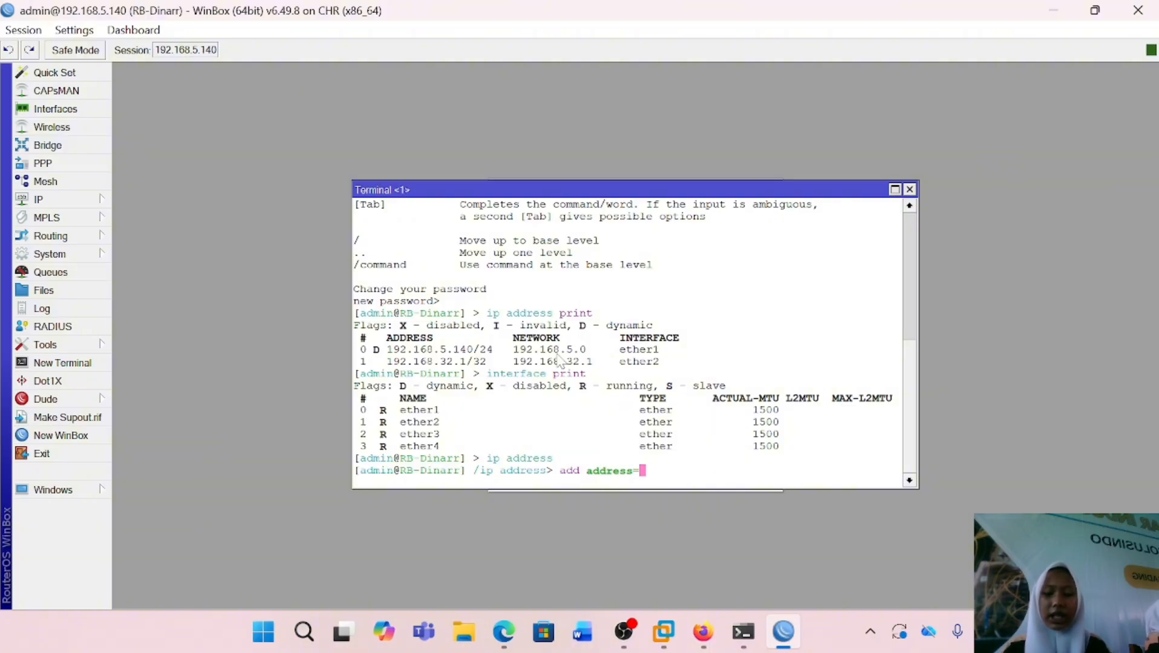
{"action": "type", "text": "192"}
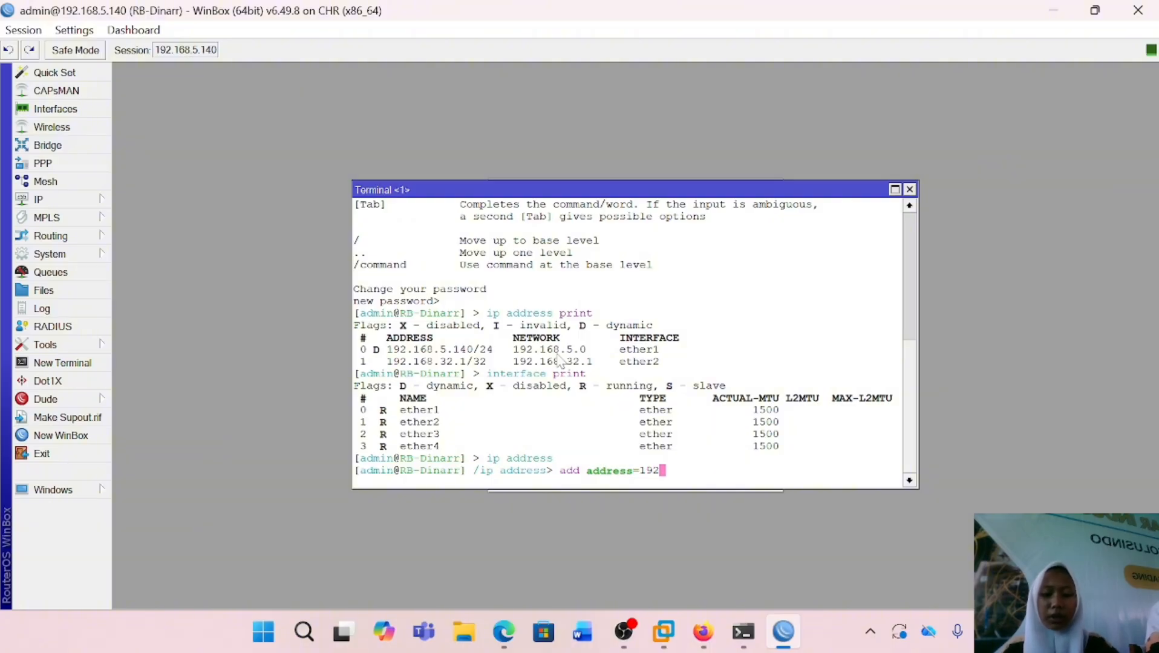
{"action": "type", "text": ".168."}
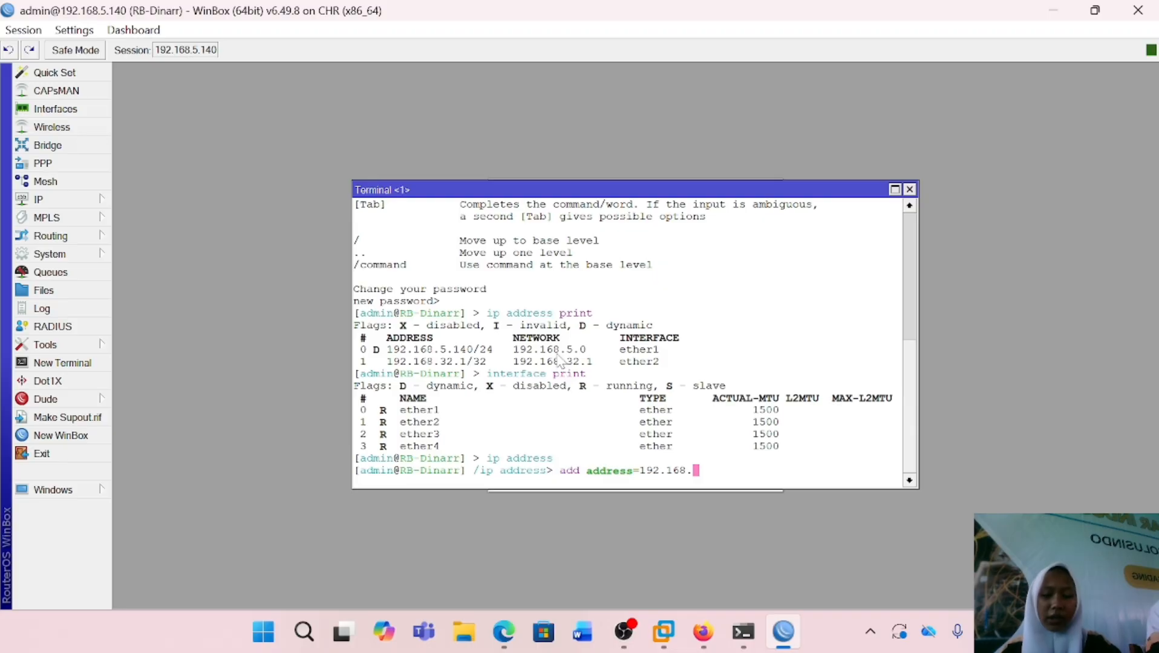
{"action": "type", "text": "32.2"}
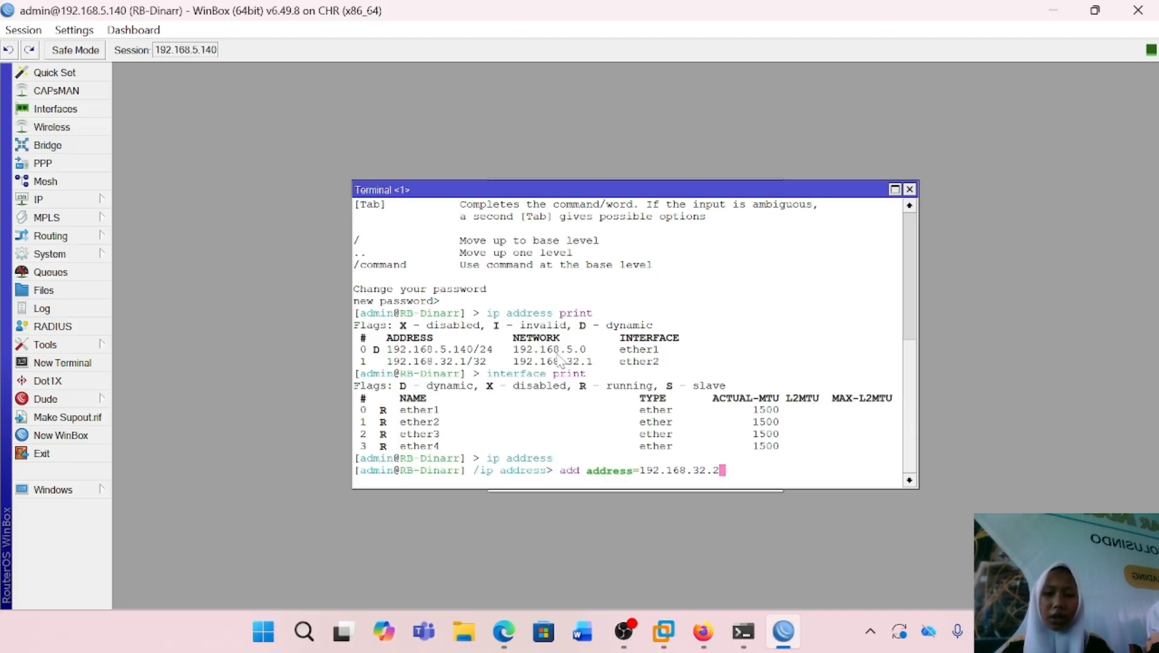
{"action": "type", "text": " i"}
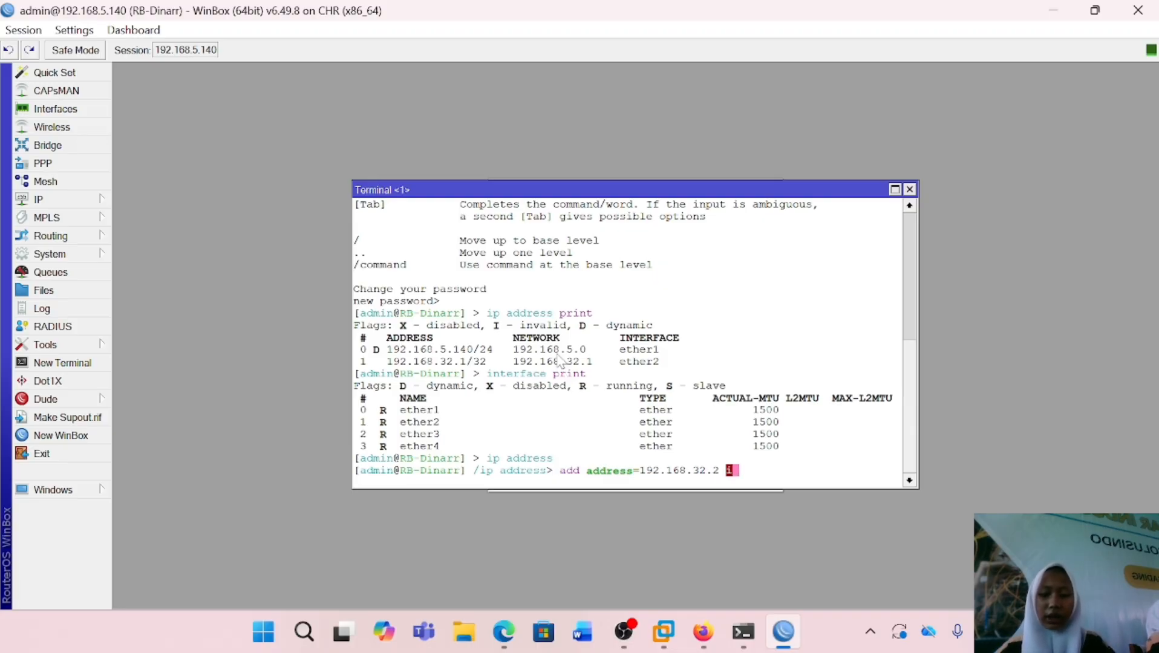
{"action": "type", "text": "nterface"}
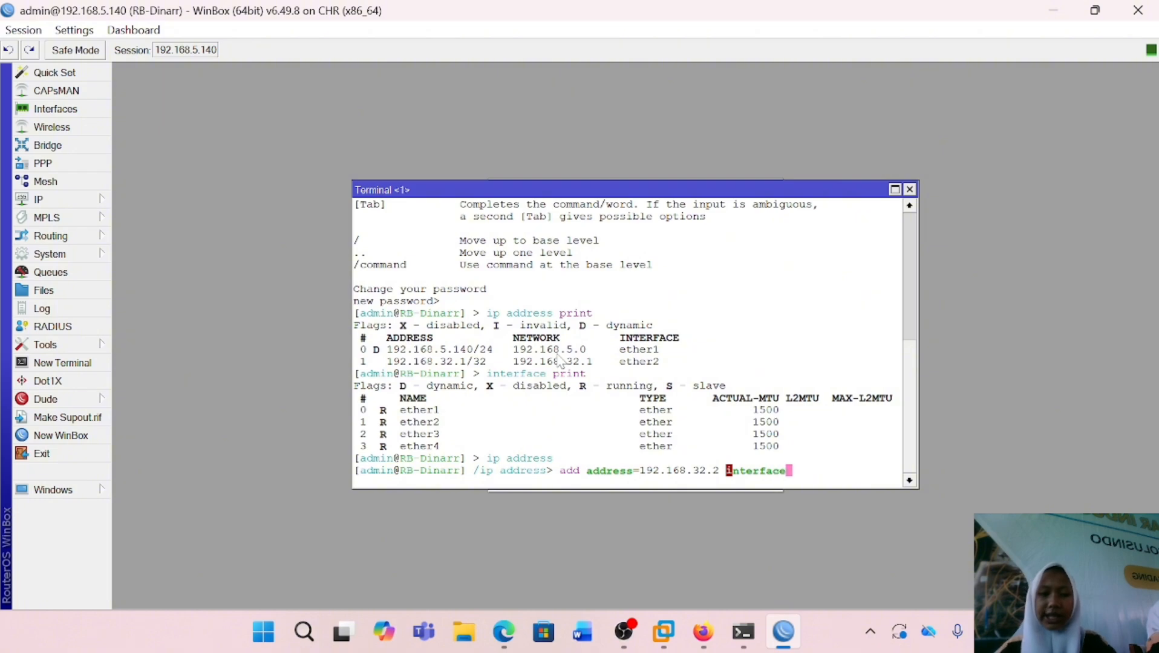
{"action": "type", "text": "="}
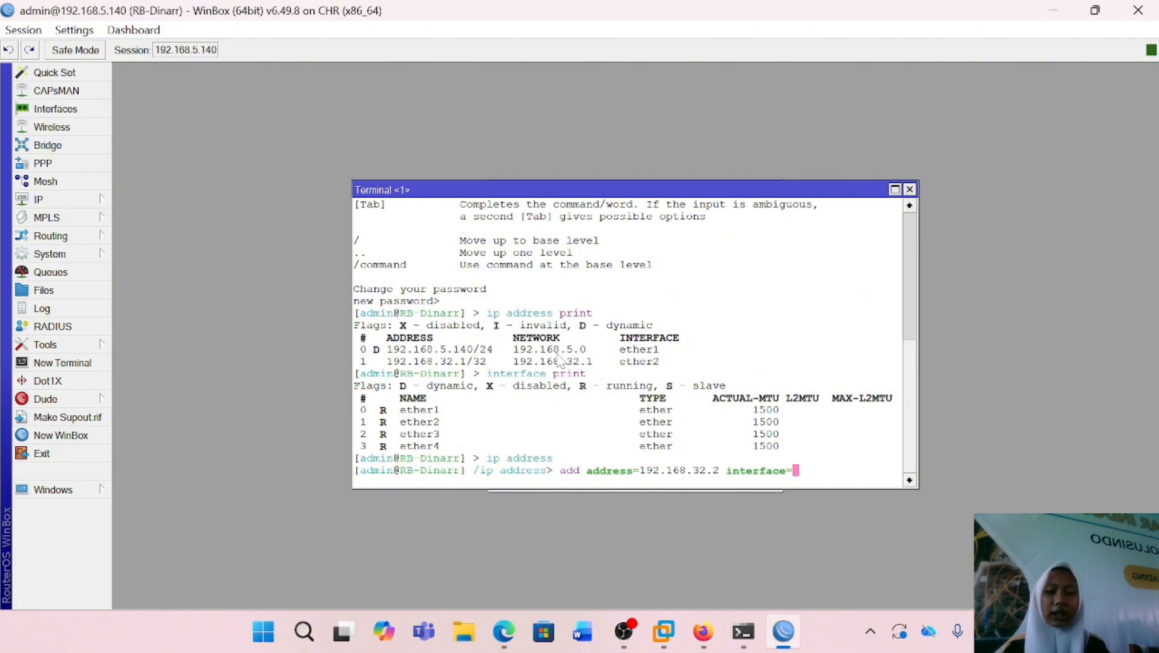
{"action": "type", "text": "ether3"}
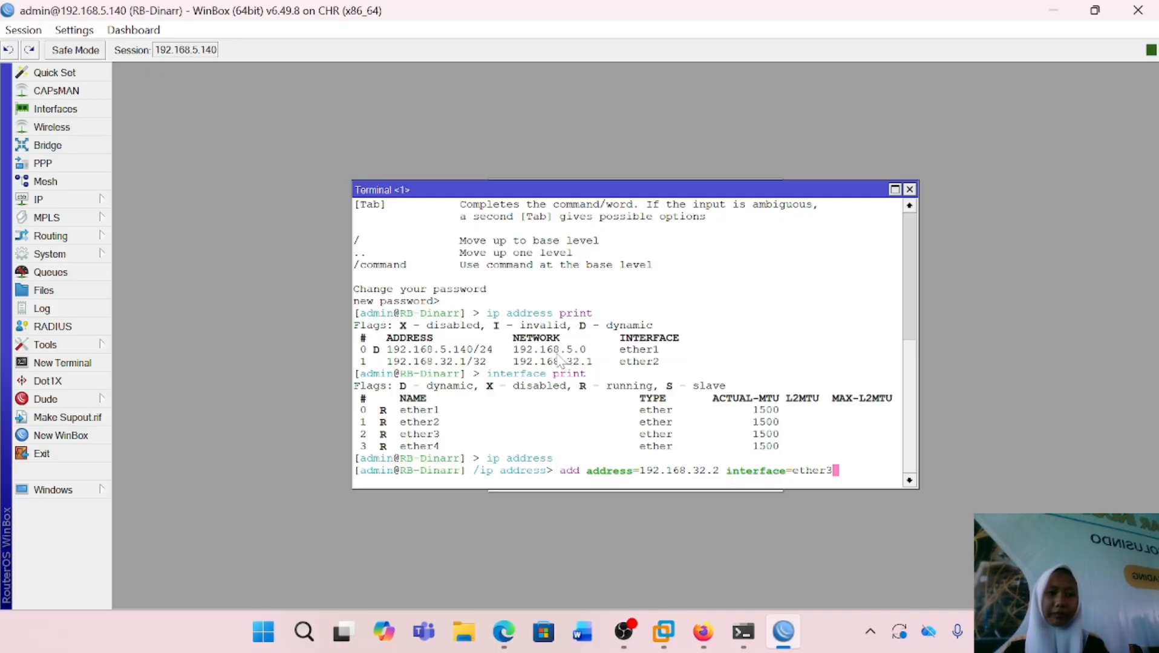
{"action": "key", "text": "Return"}
{"action": "type", "text": "print"}
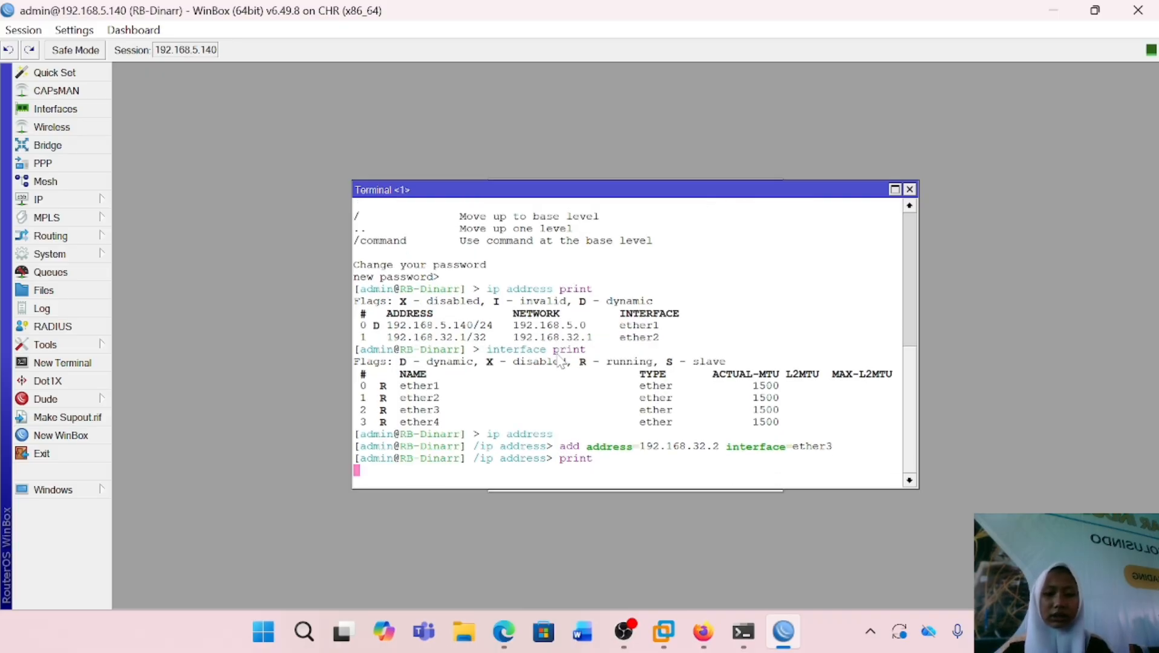
{"action": "key", "text": "Return"}
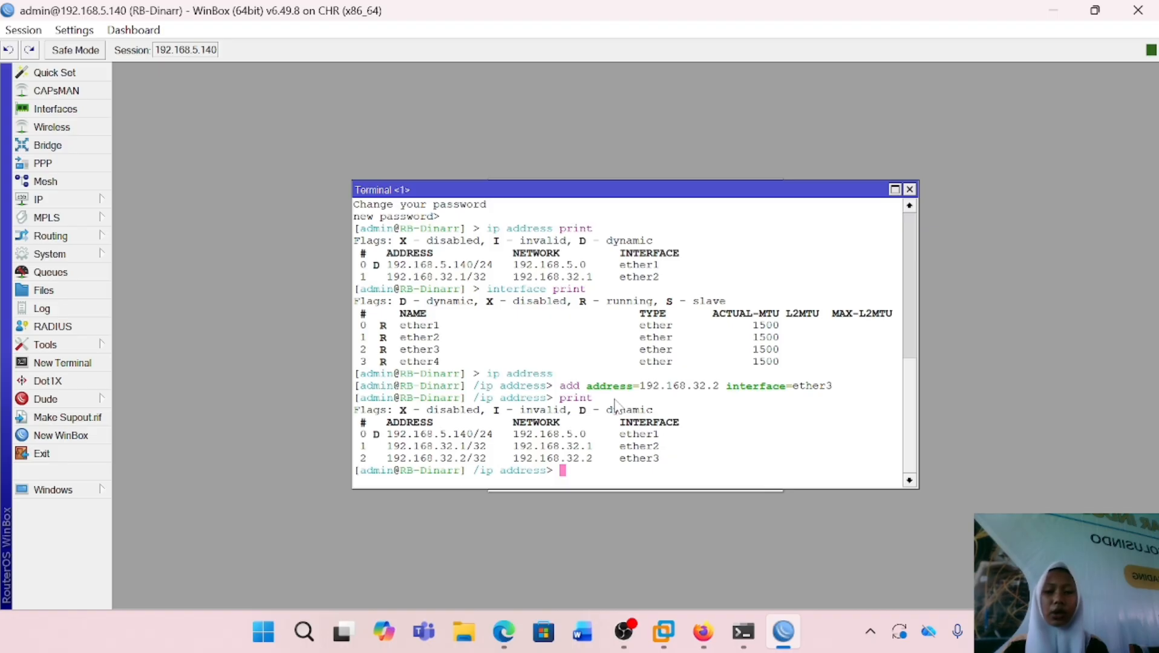
Remove address entry number 2 in the terminal with remove number=2, and print the address list again.
{"action": "type", "text": "r"}
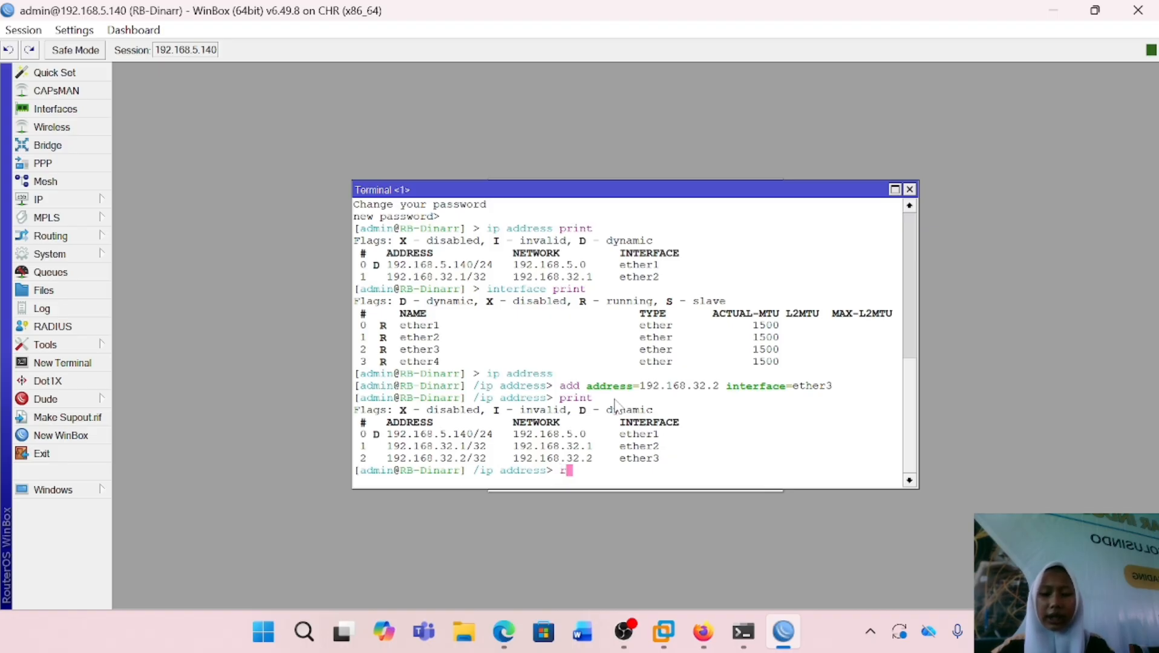
{"action": "type", "text": "emovve"}
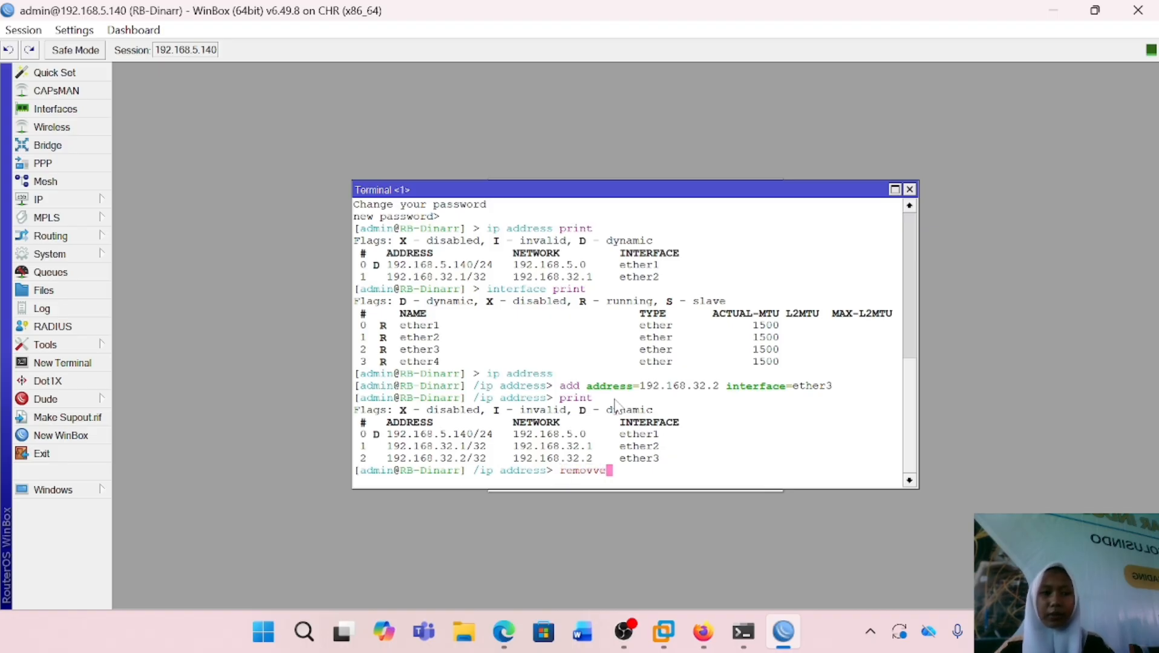
{"action": "key", "text": "BackSpace"}
{"action": "key", "text": "BackSpace"}
{"action": "key", "text": "BackSpace"}
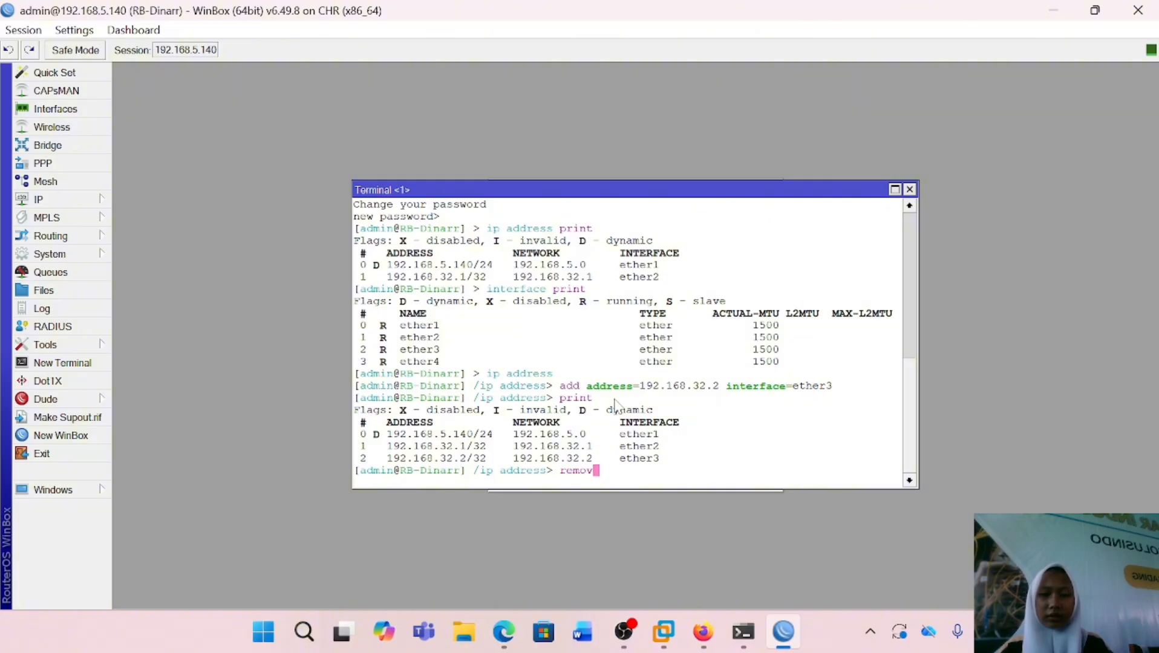
{"action": "type", "text": "e number="}
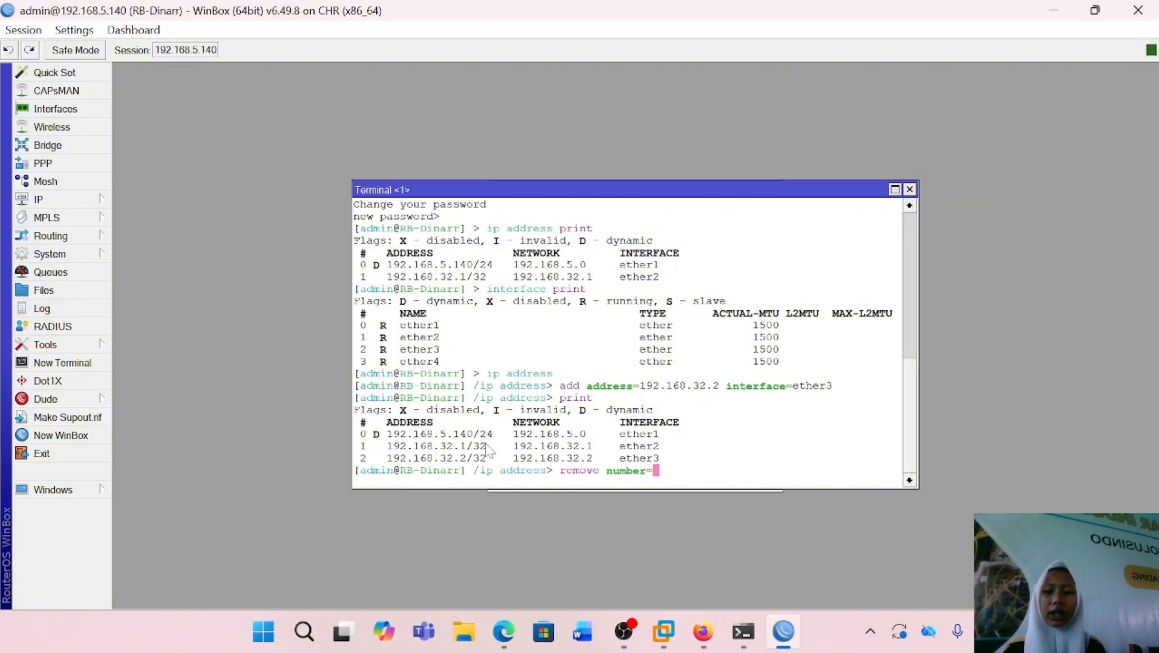
{"action": "type", "text": "2"}
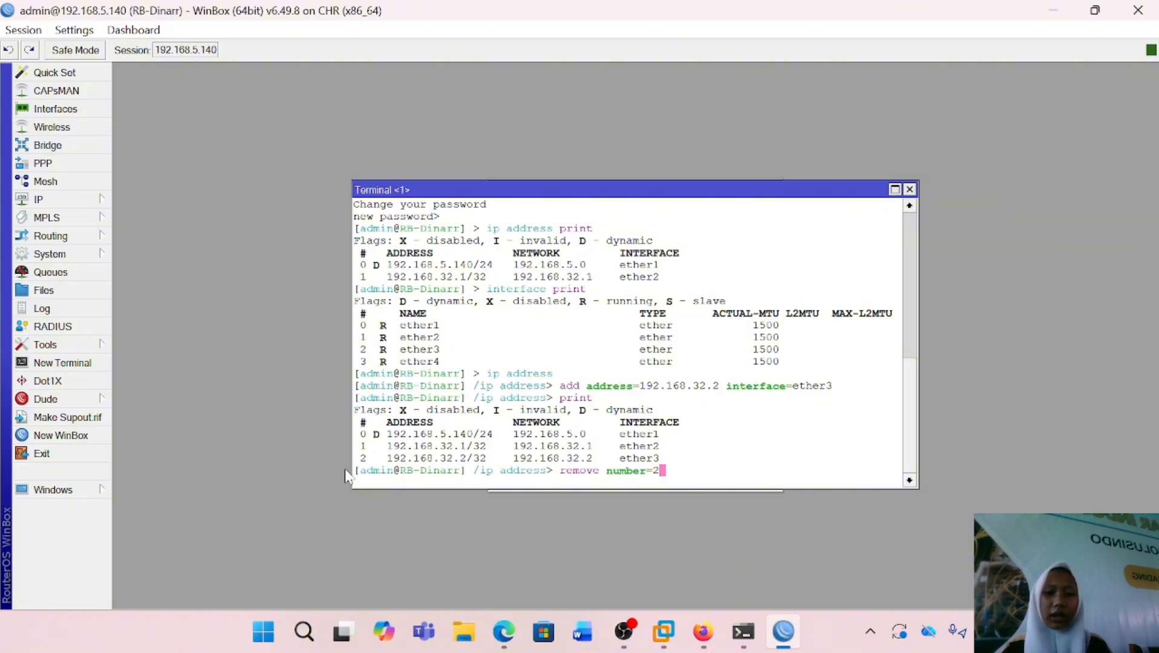
{"action": "key", "text": "Return"}
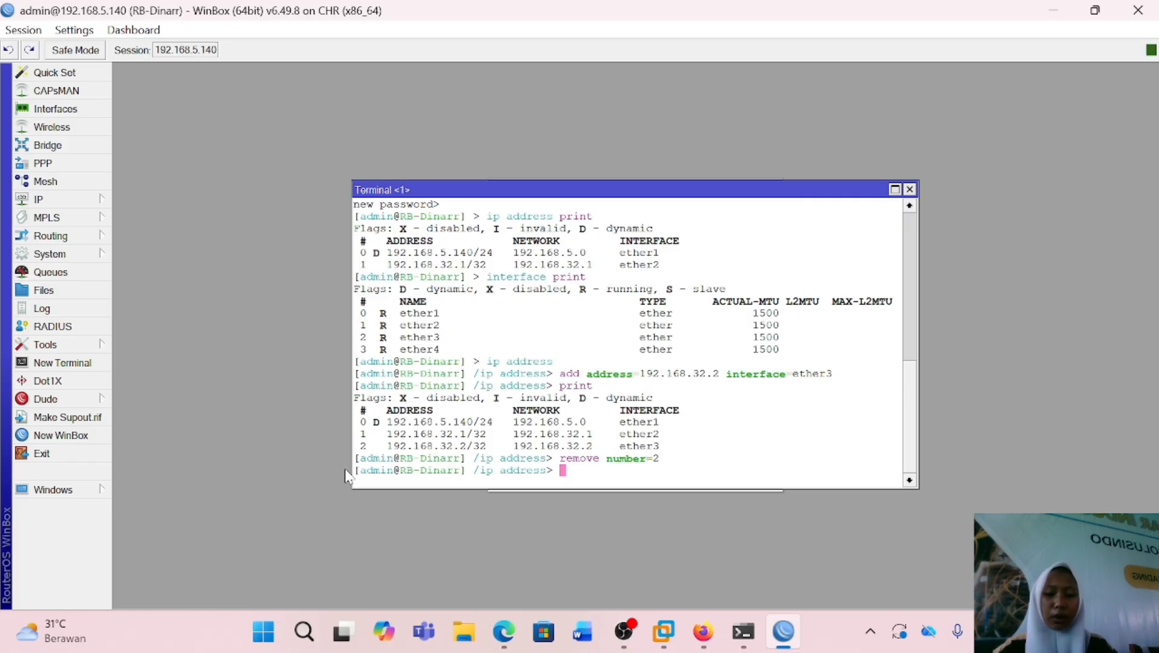
{"action": "type", "text": "print"}
{"action": "key", "text": "Return"}
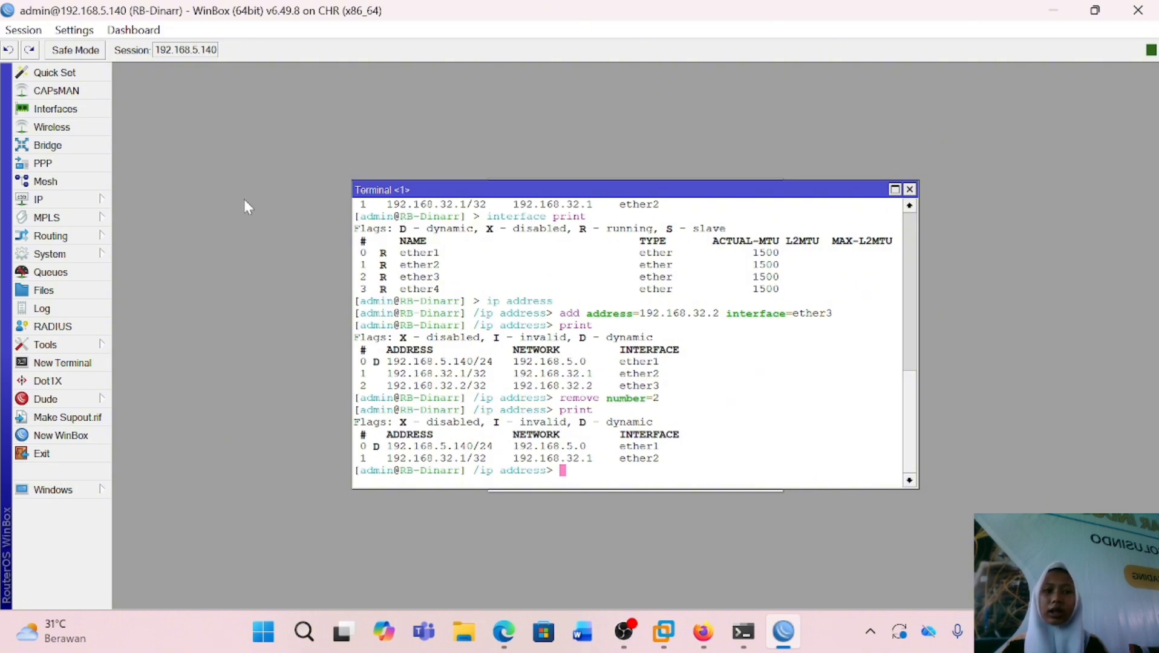
Open the IP address list, close the terminal window, and disable the 192.168.32.1 entry on ether2.
{"action": "left_click", "coordinate": [66, 203]}
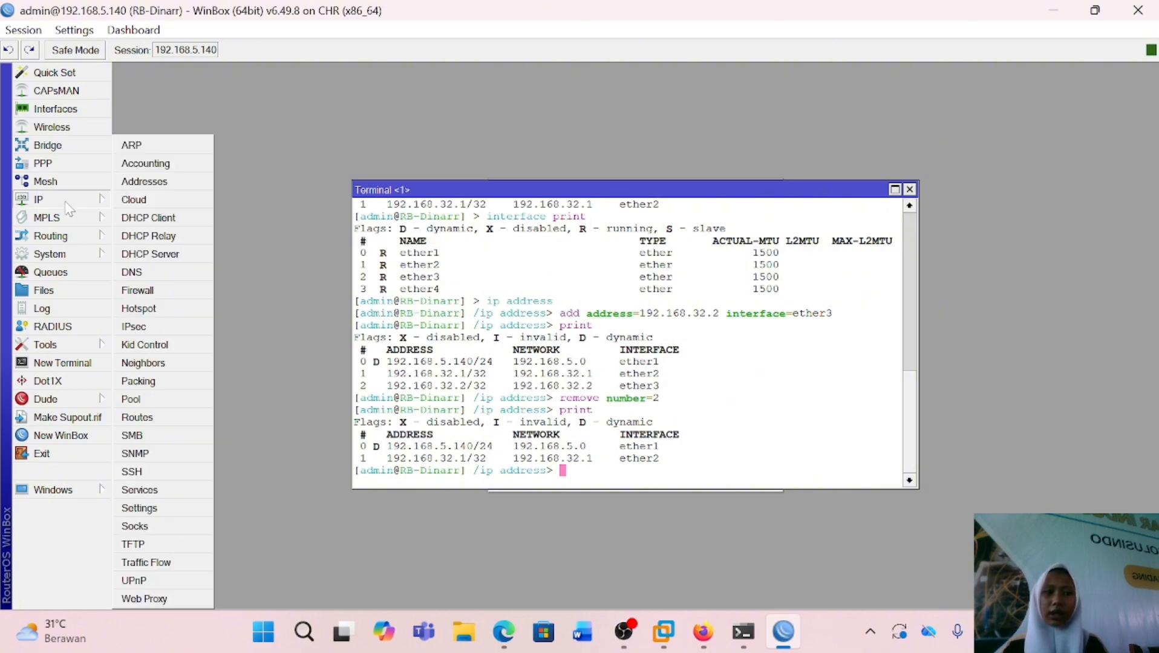
{"action": "left_click", "coordinate": [164, 183]}
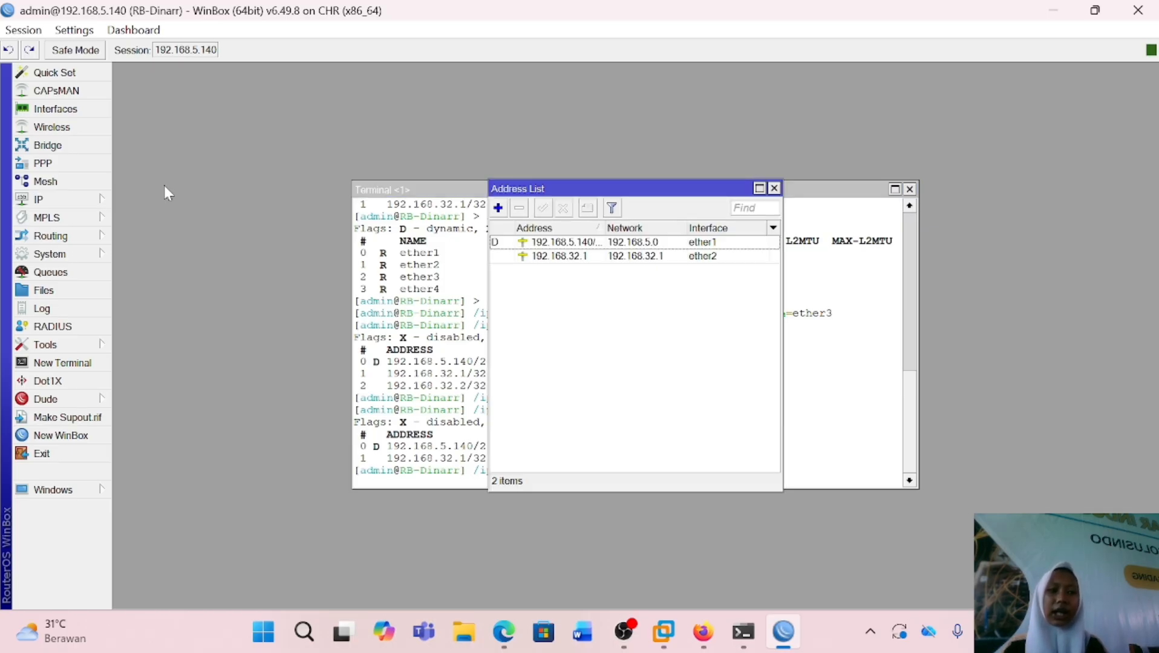
{"action": "left_click", "coordinate": [914, 199]}
{"action": "left_click", "coordinate": [910, 191]}
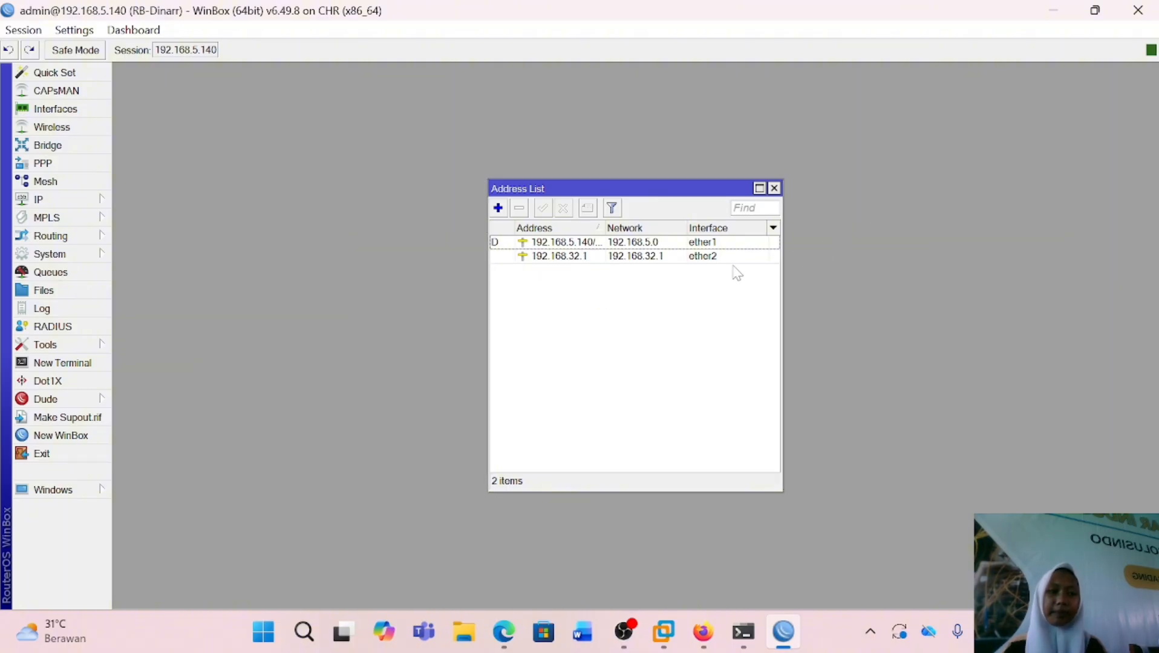
{"action": "left_click", "coordinate": [651, 262]}
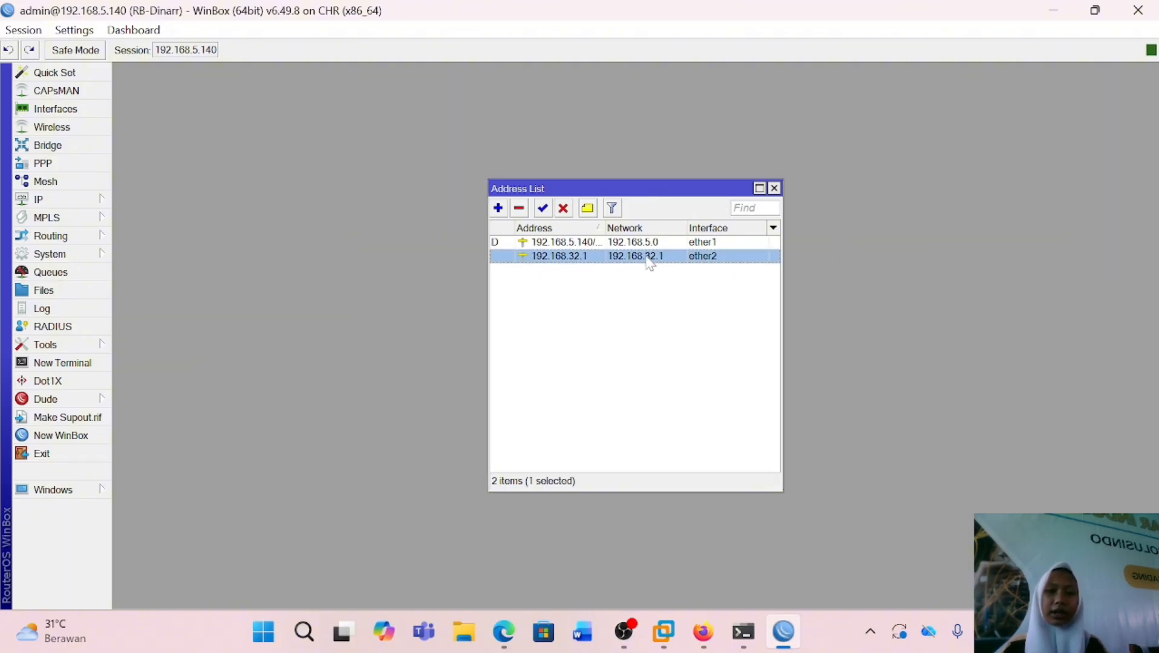
{"action": "left_click", "coordinate": [564, 212]}
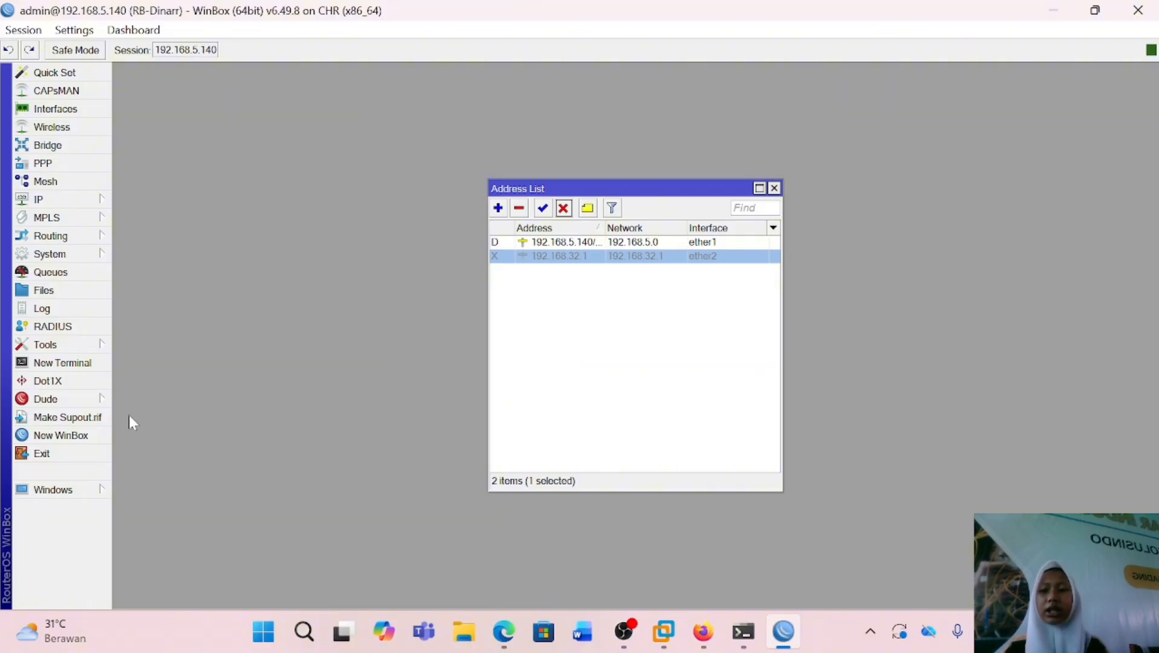
Open another terminal, skip the new password, enter the ip address menu, and print the entries to check their flags.
{"action": "left_click", "coordinate": [61, 365]}
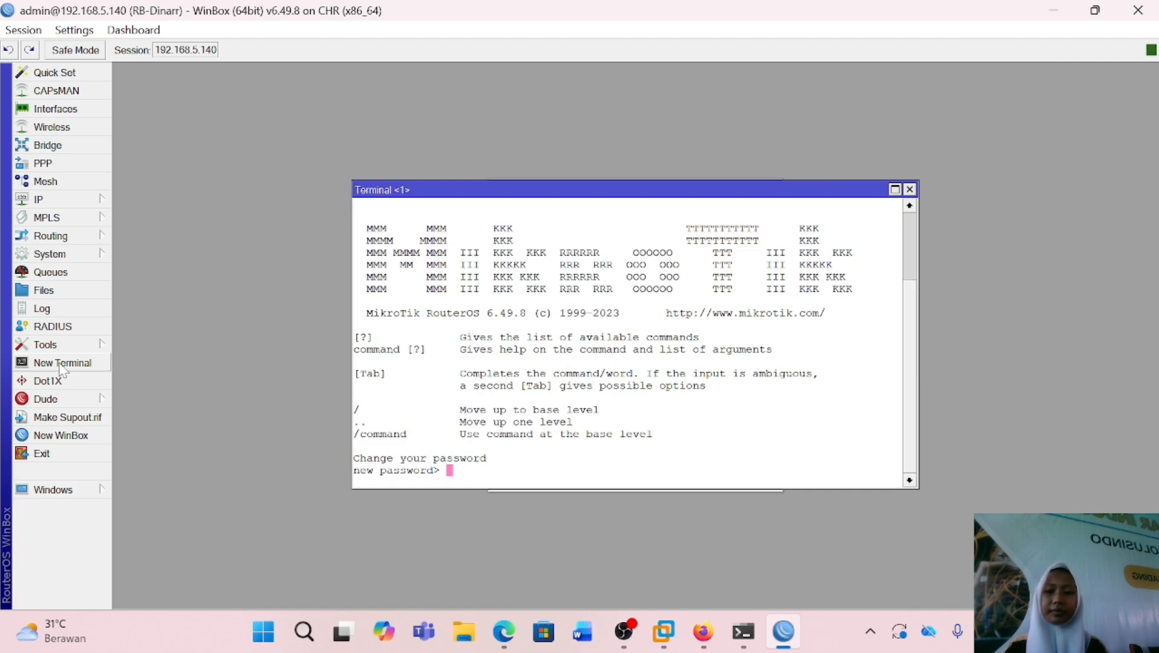
{"action": "key", "text": "Return"}
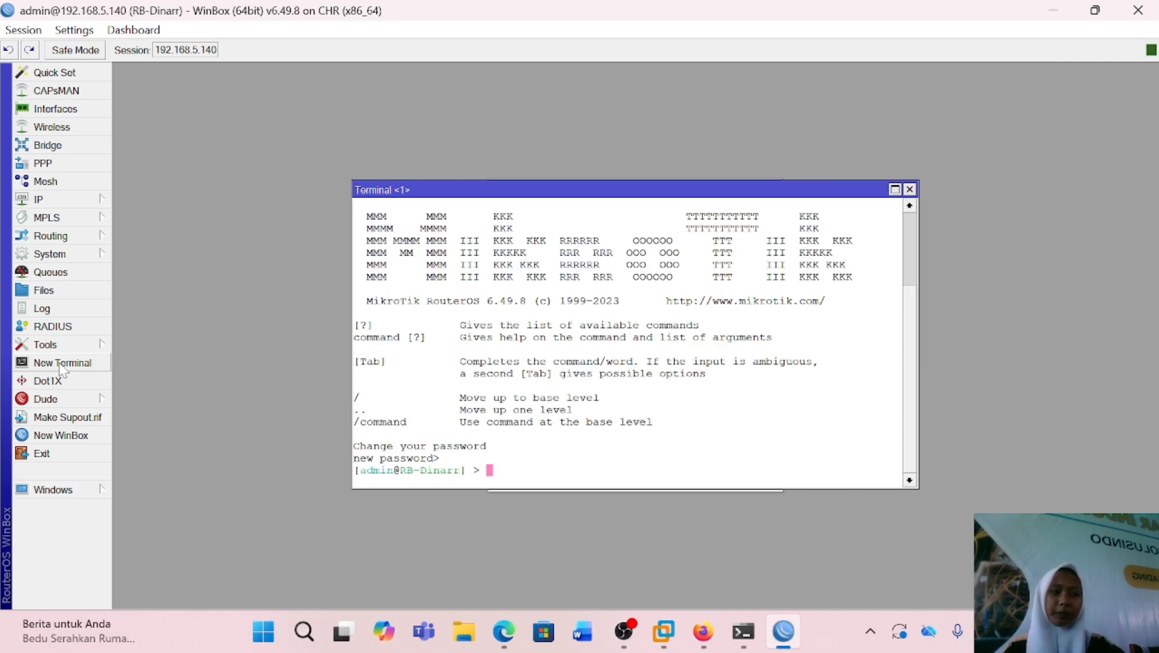
{"action": "type", "text": "ip address"}
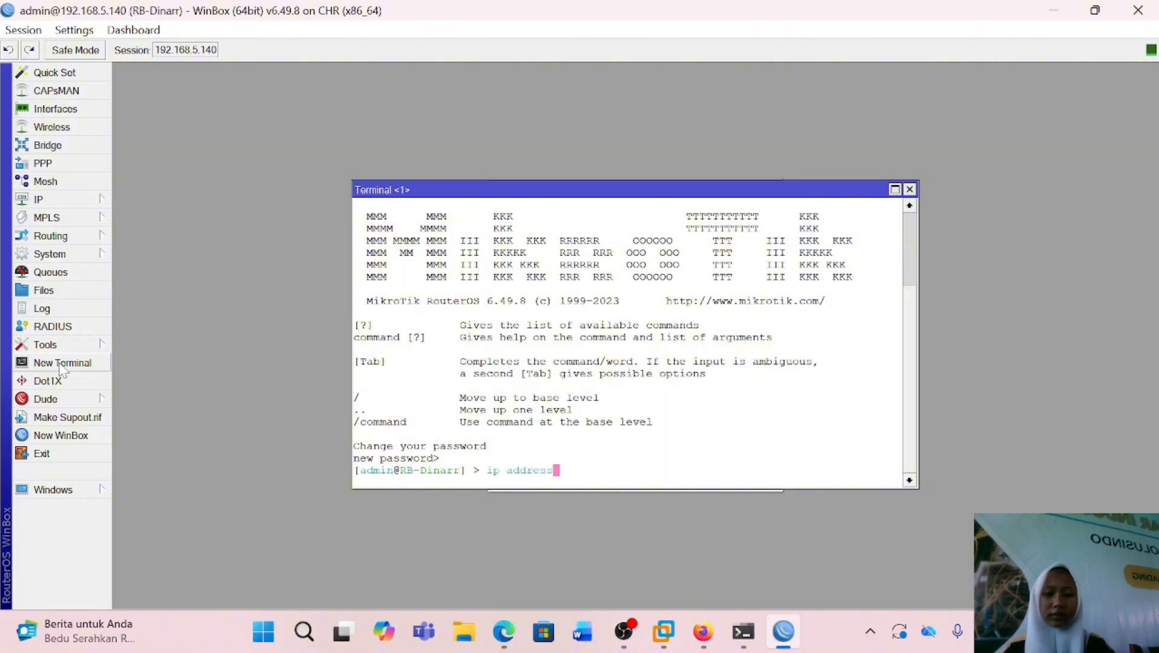
{"action": "key", "text": "Return"}
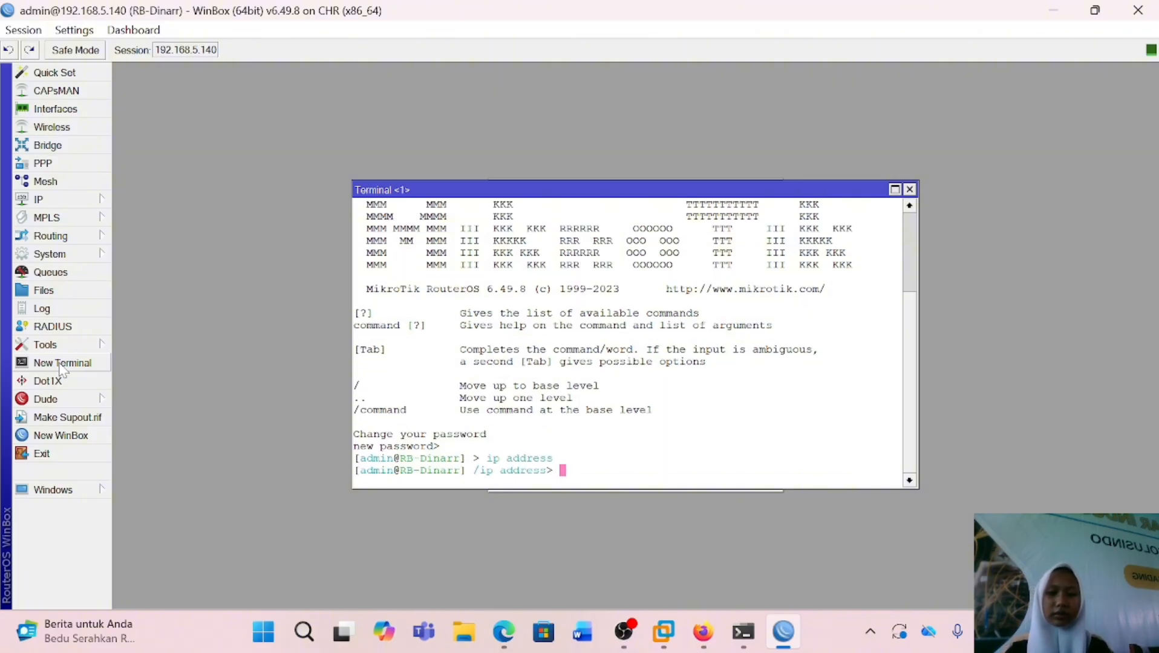
{"action": "type", "text": "print"}
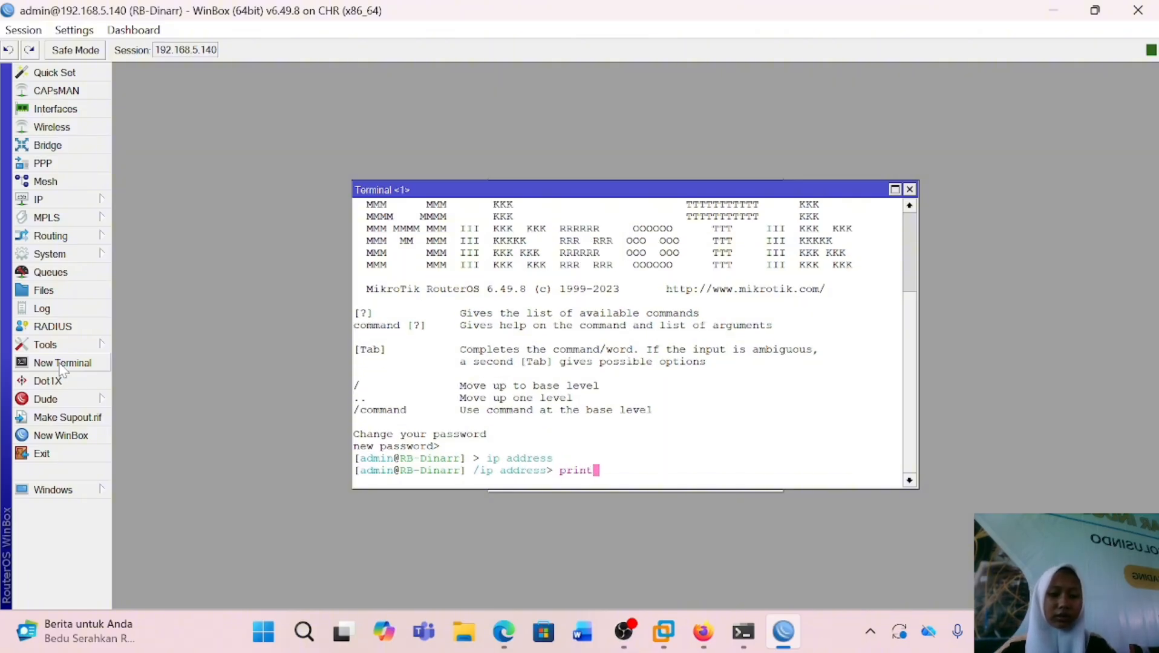
{"action": "key", "text": "Return"}
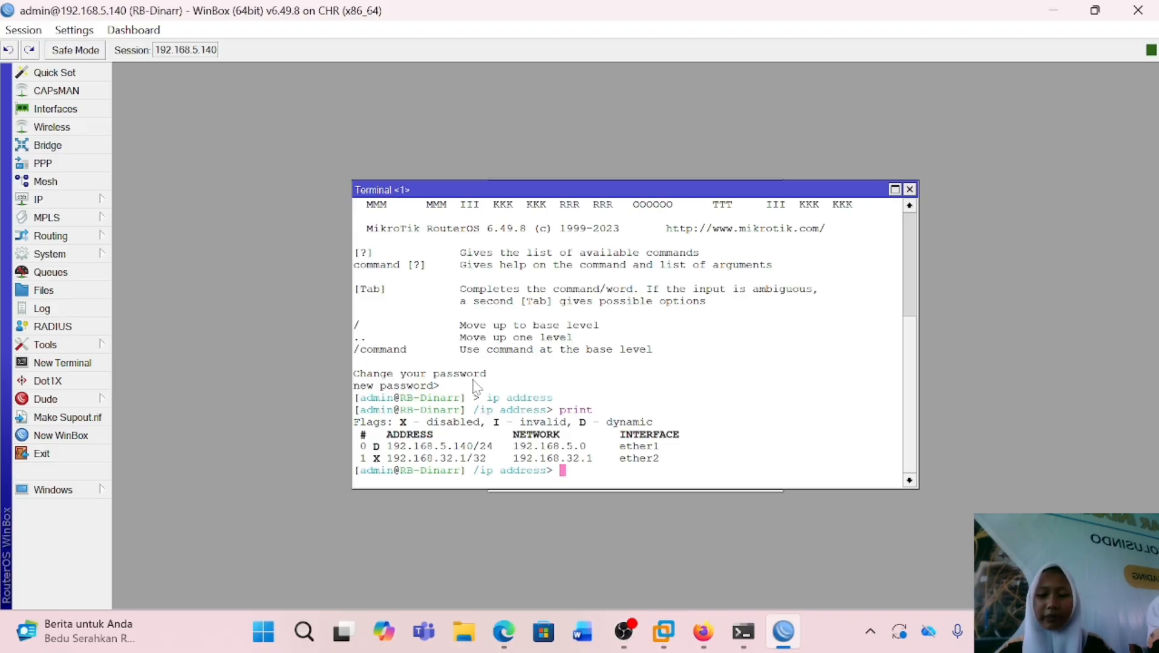
Enable address entry 1 in the terminal with enable number=1, and print the address list to check its flags.
{"action": "type", "text": "enable num"}
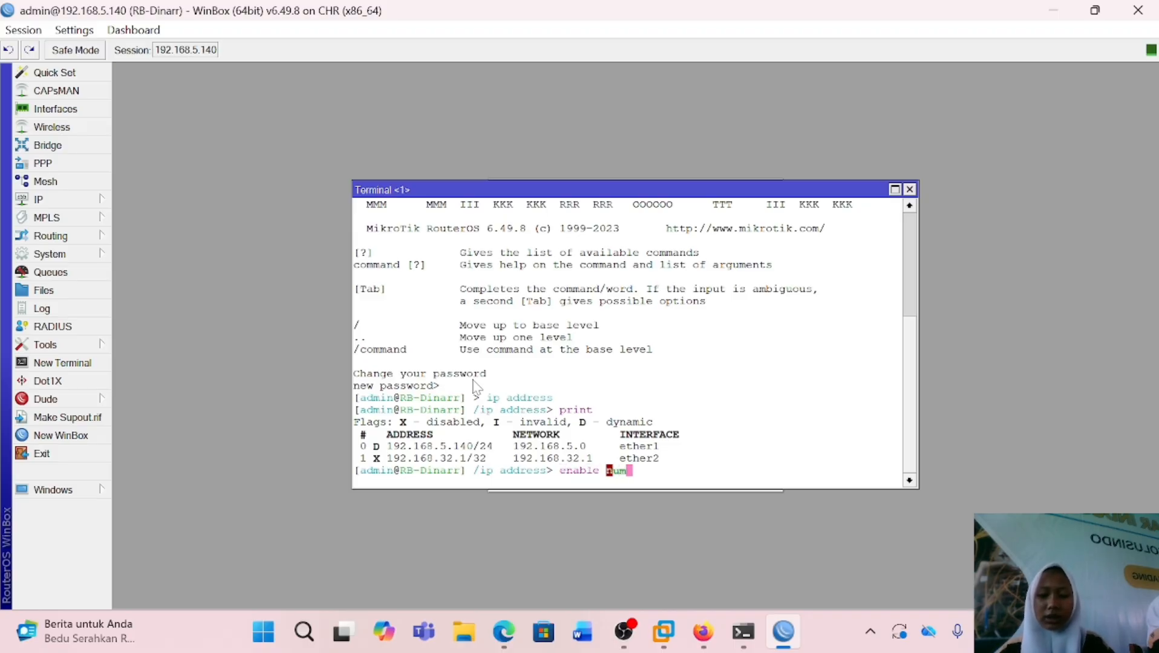
{"action": "type", "text": "ber=1"}
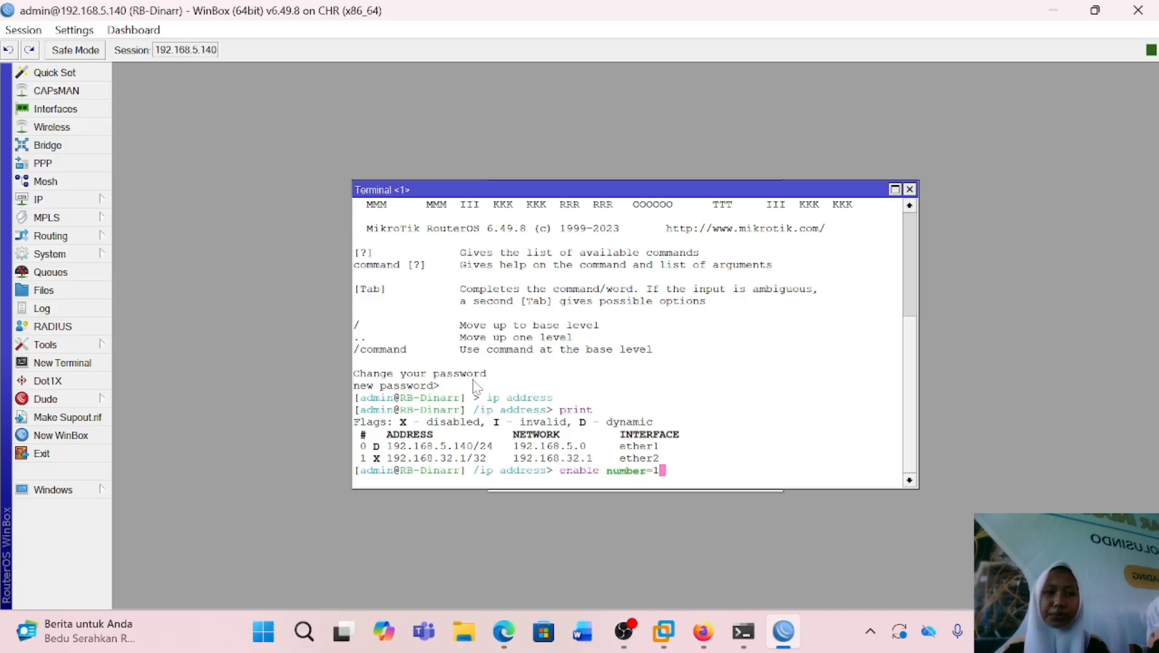
{"action": "key", "text": "Return"}
{"action": "type", "text": "print"}
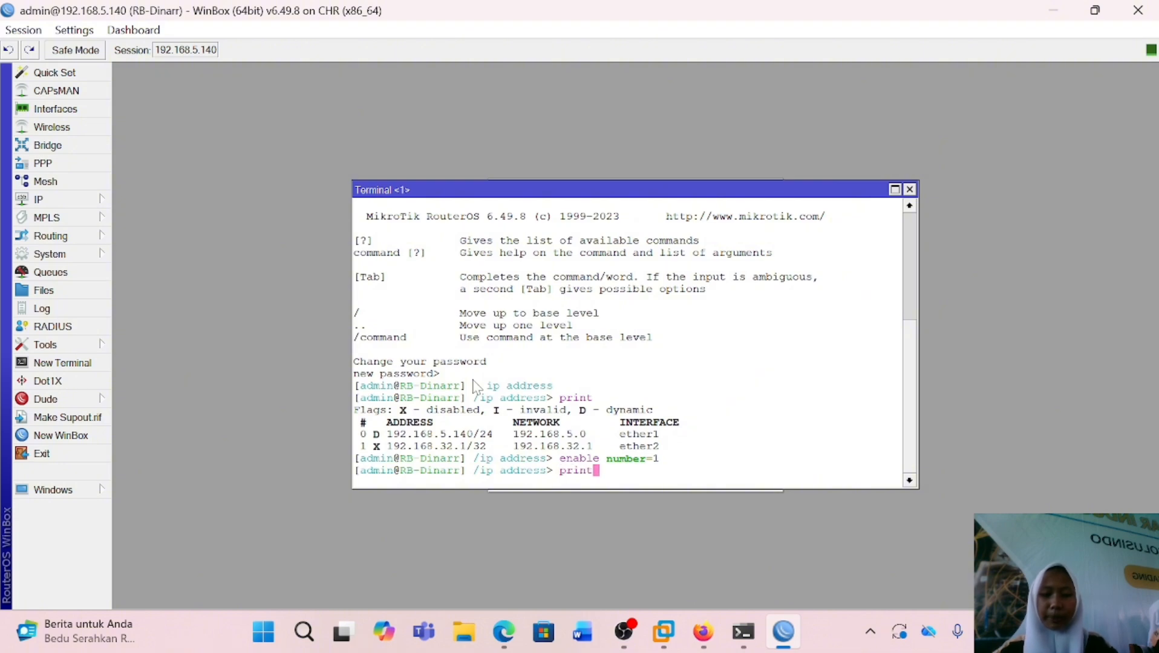
{"action": "key", "text": "Return"}
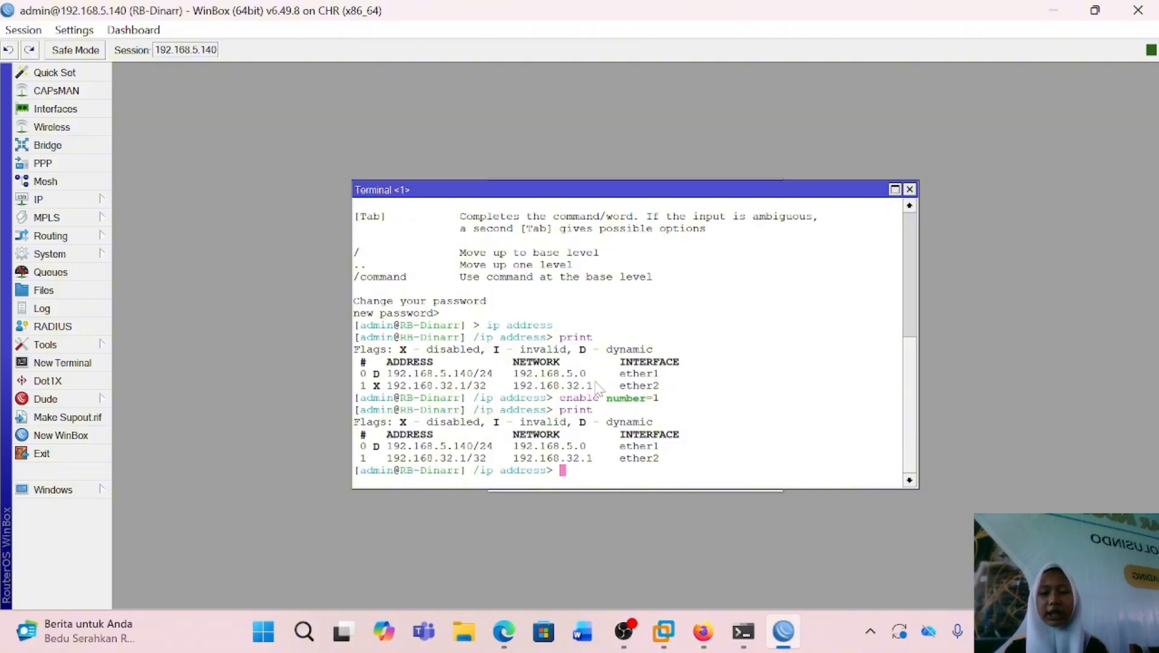
Change entry 1 to address 192.168.33.1 with the set command in the terminal, and print the address list.
{"action": "type", "text": "se"}
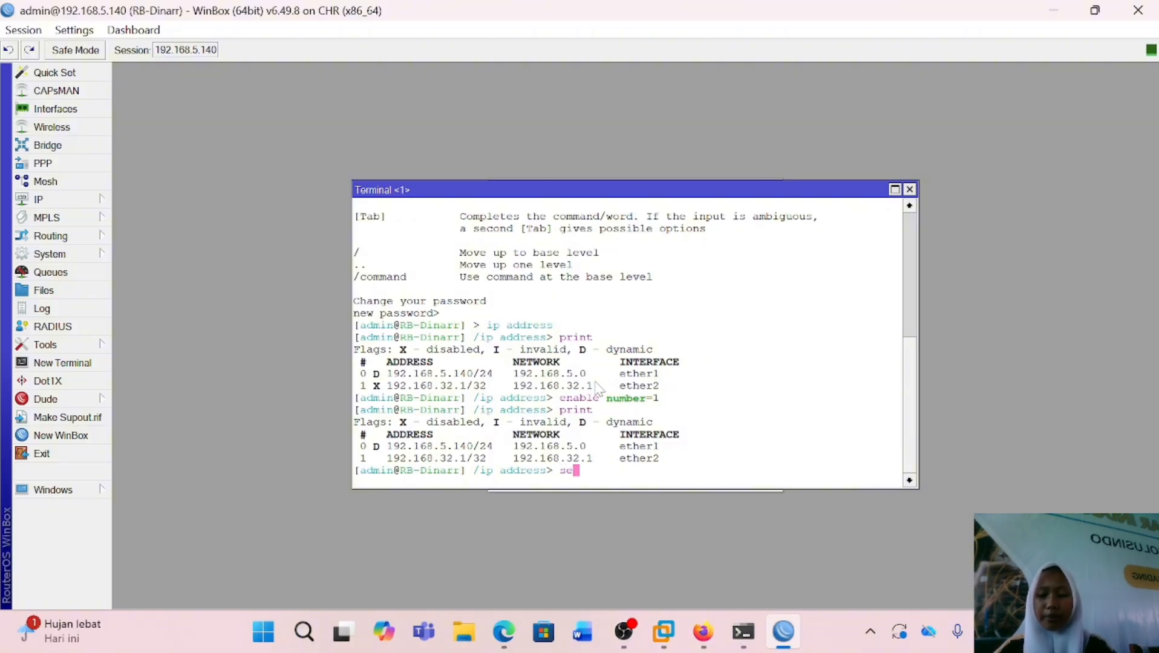
{"action": "type", "text": "t 1 ad"}
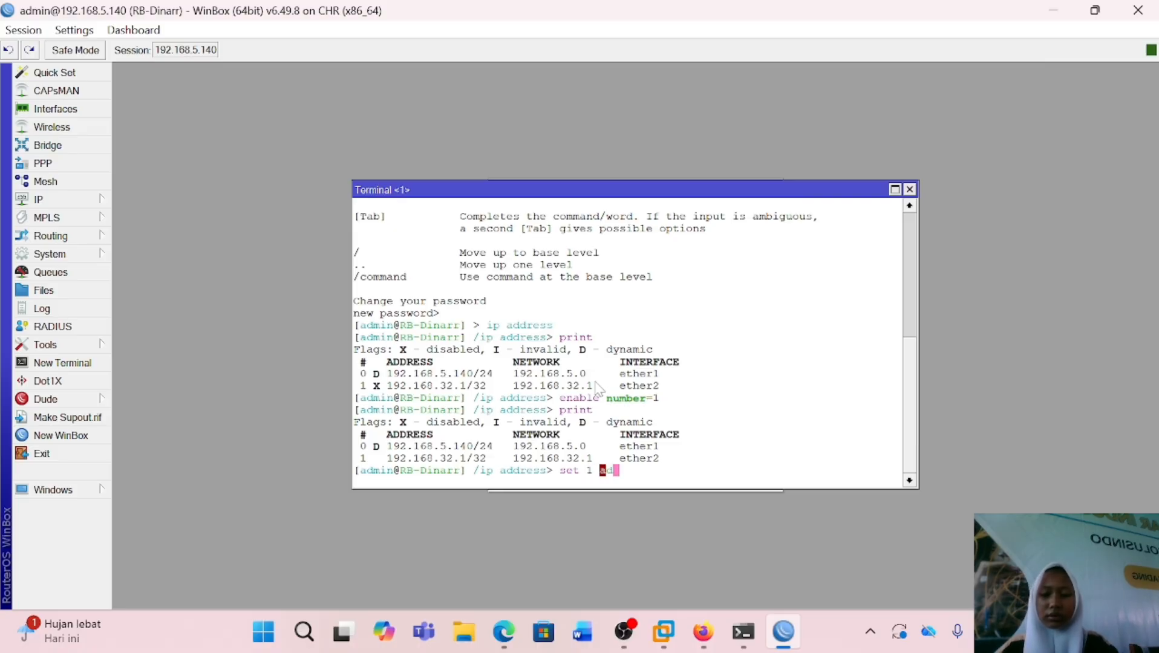
{"action": "type", "text": "dress"}
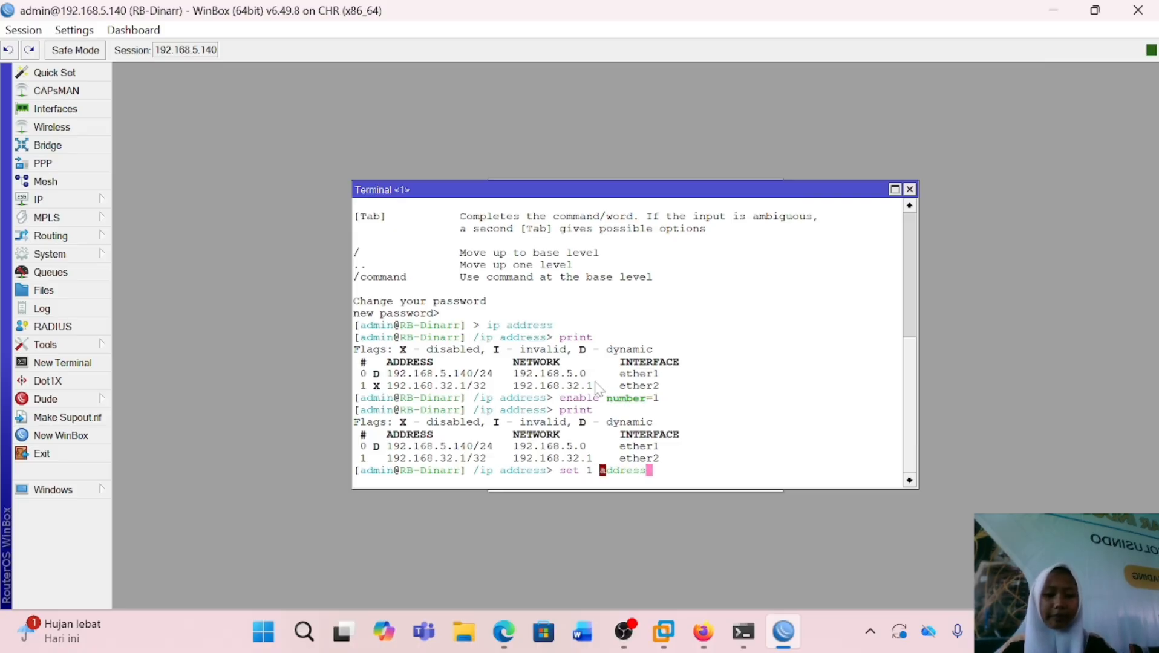
{"action": "type", "text": "=192"}
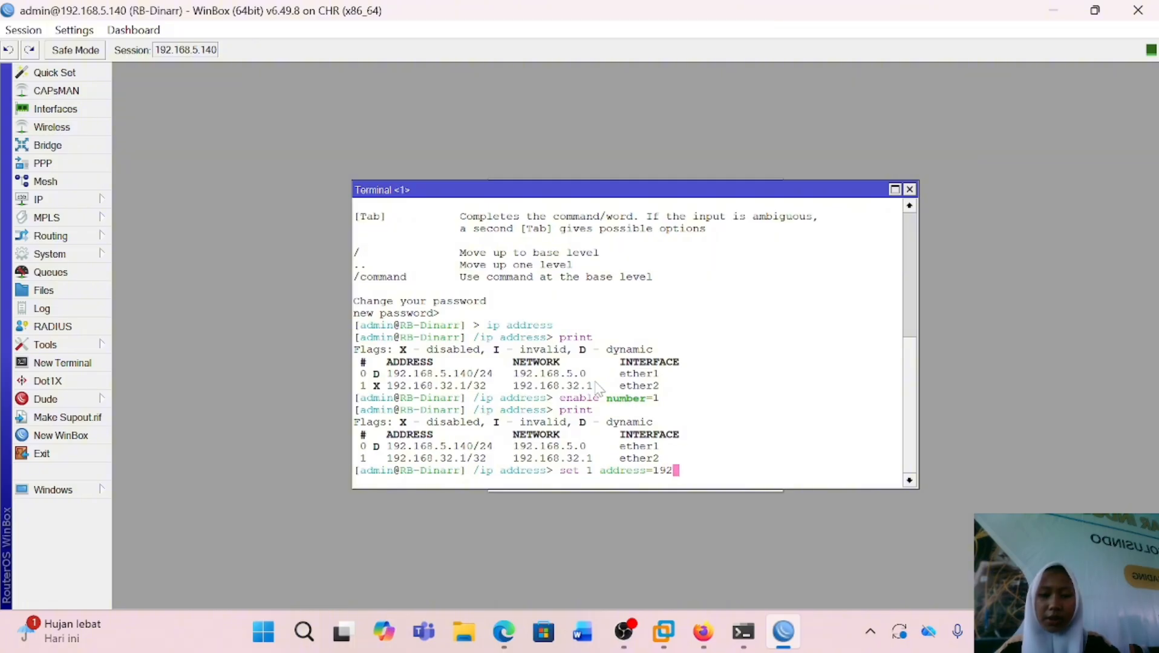
{"action": "type", "text": ".16"}
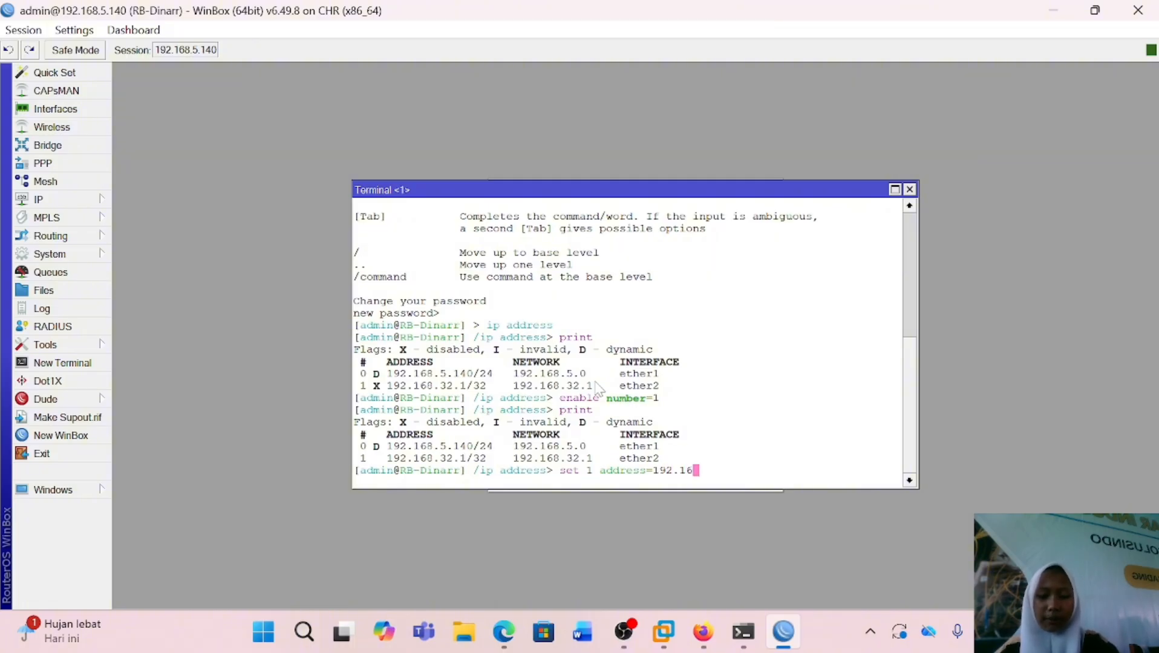
{"action": "type", "text": "8.33.1"}
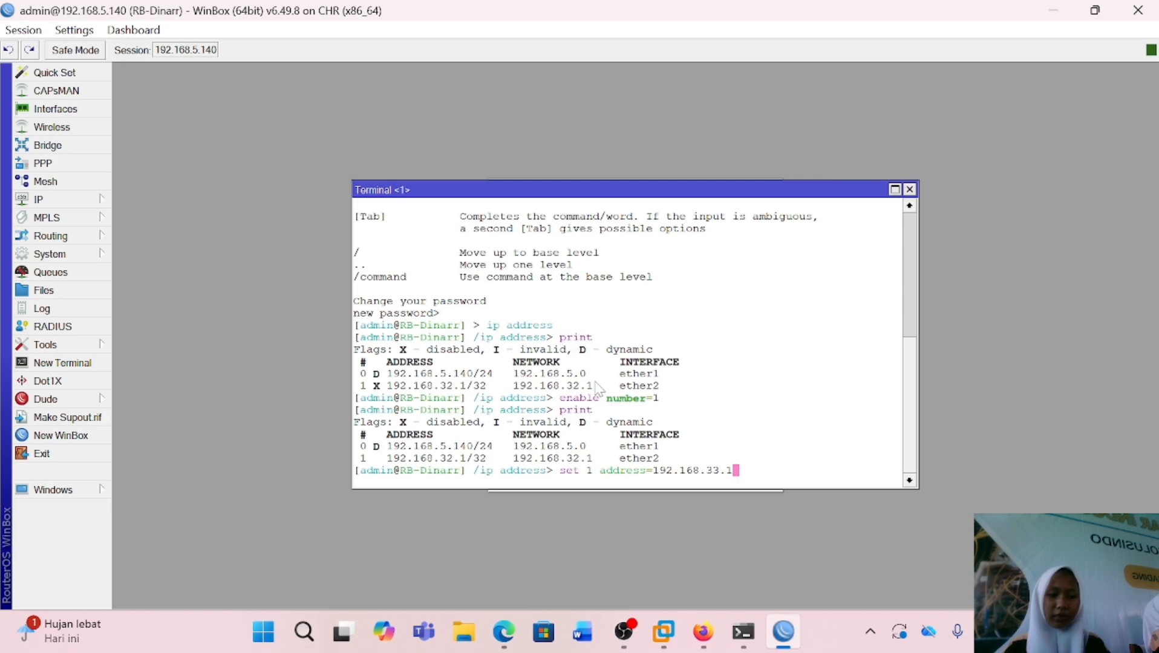
{"action": "key", "text": "Return"}
{"action": "type", "text": "print"}
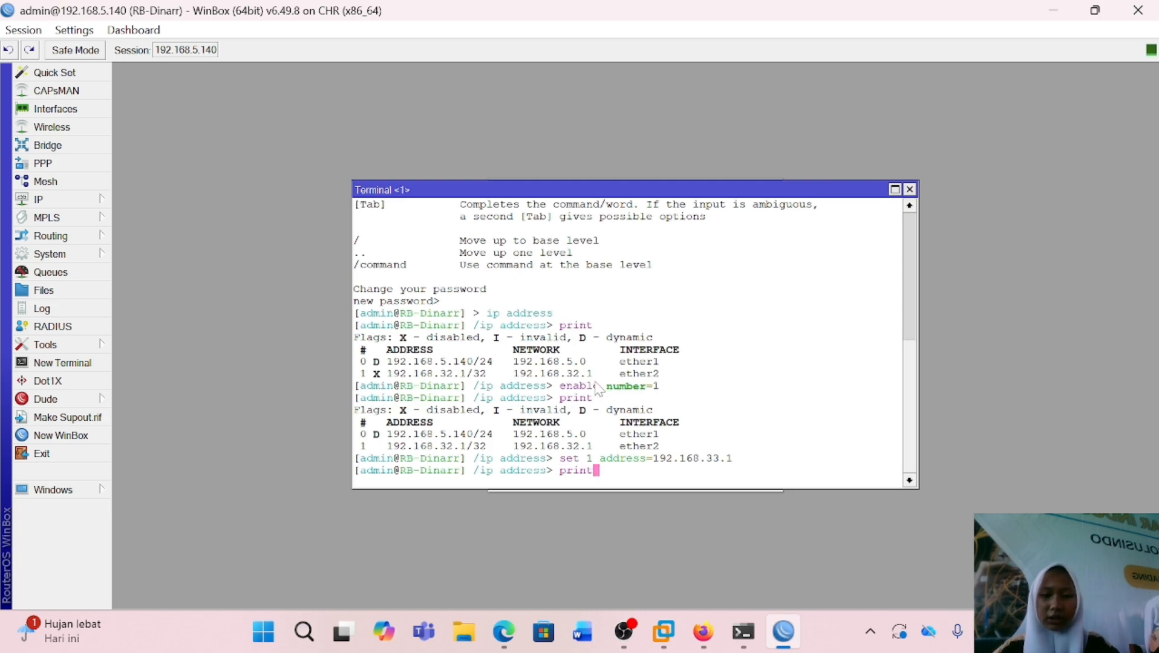
{"action": "key", "text": "Return"}
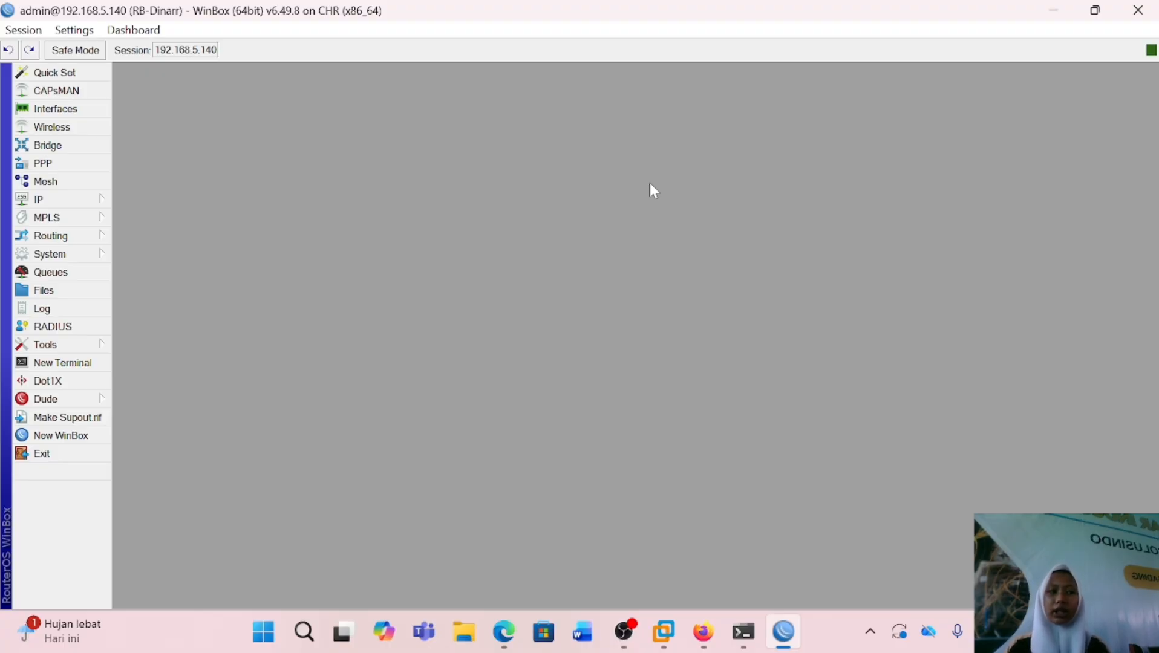
Open a new terminal, skip the new password, and enter the system menu and its identity submenu.
{"action": "left_click", "coordinate": [62, 363]}
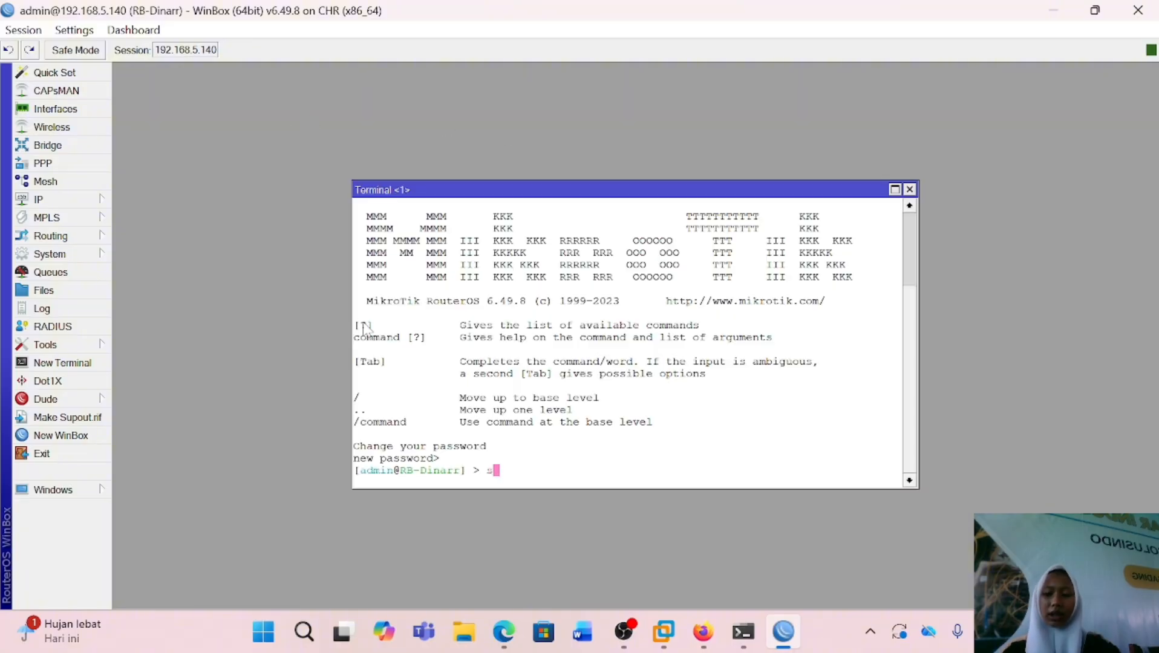
{"action": "type", "text": "system"}
{"action": "key", "text": "Return"}
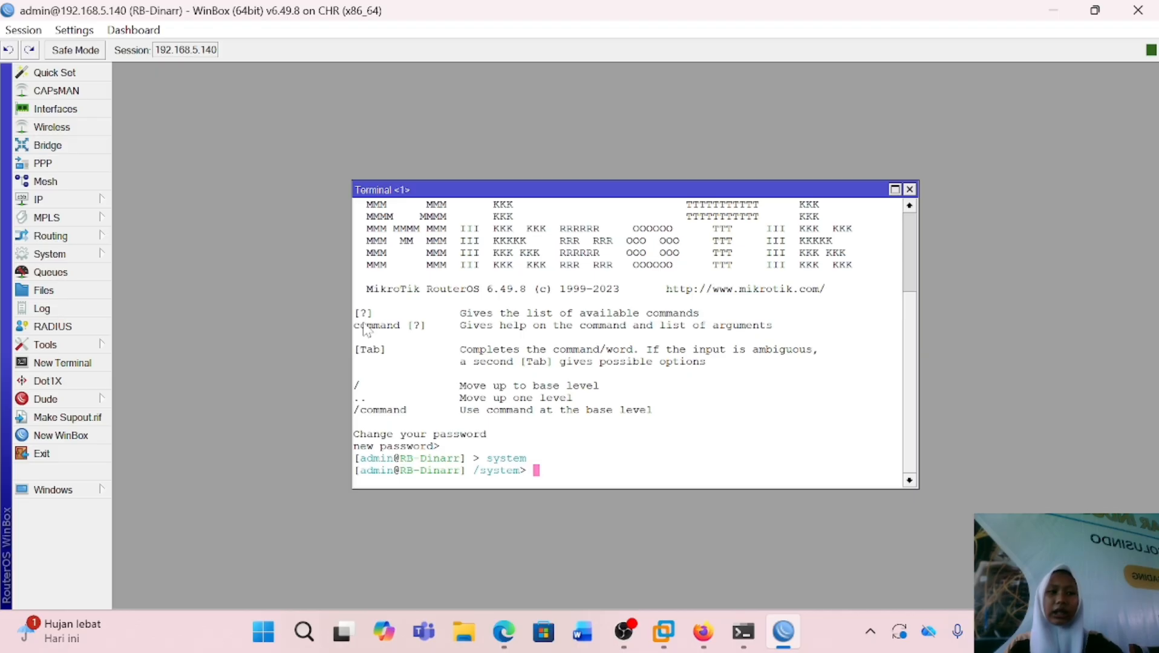
{"action": "type", "text": "identity"}
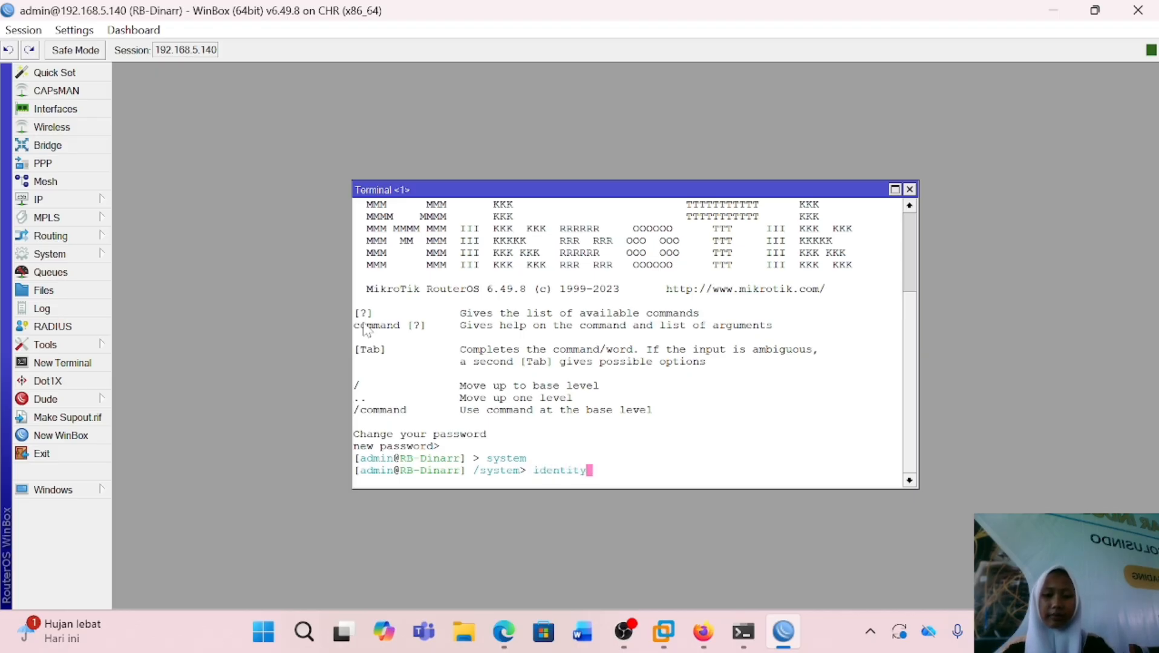
{"action": "key", "text": "Return"}
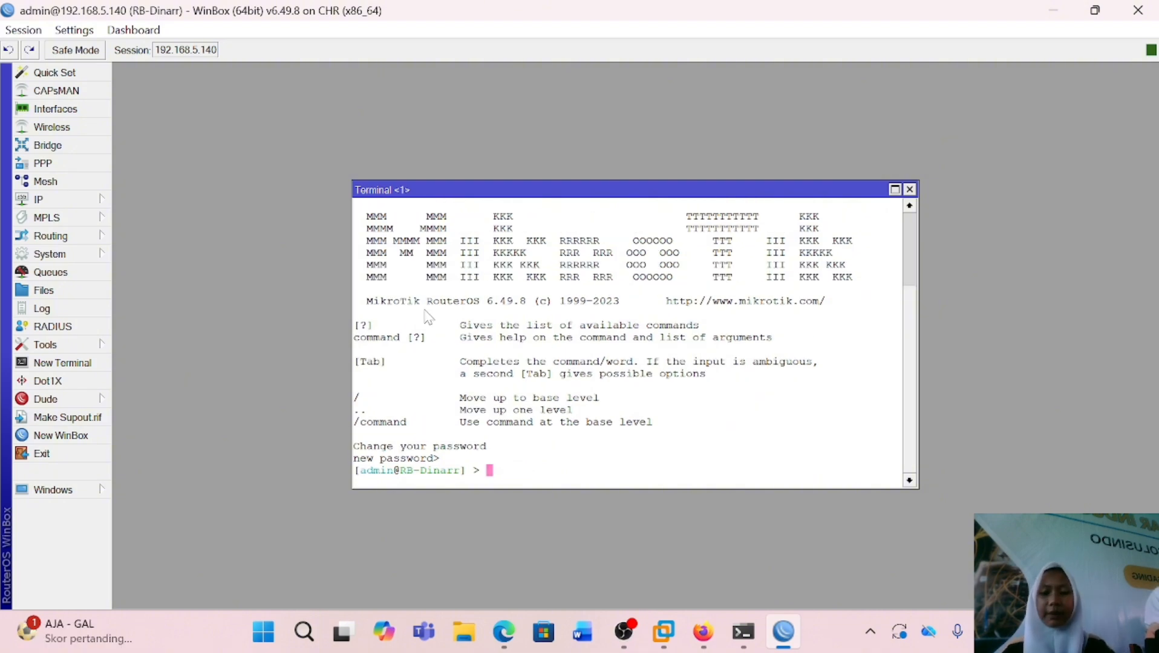
{"action": "type", "text": "interface"}
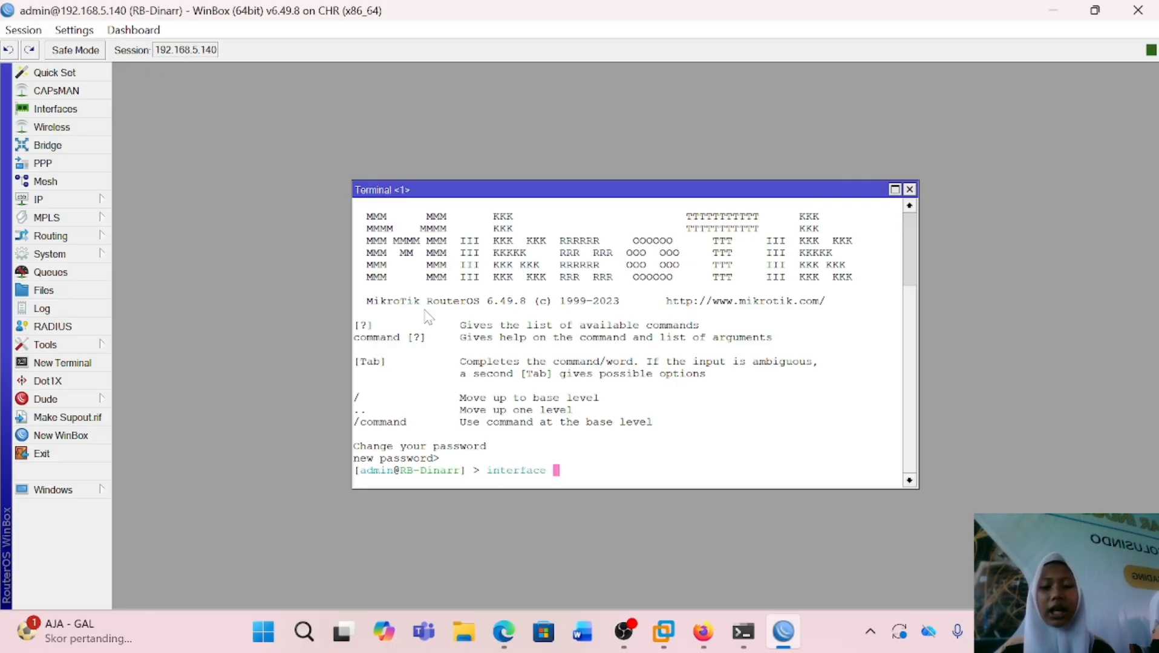
{"action": "key", "text": "BackSpace"}
{"action": "key", "text": "BackSpace"}
{"action": "key", "text": "BackSpace"}
{"action": "key", "text": "BackSpace"}
{"action": "key", "text": "BackSpace"}
{"action": "key", "text": "BackSpace"}
{"action": "key", "text": "BackSpace"}
{"action": "key", "text": "BackSpace"}
{"action": "key", "text": "BackSpace"}
{"action": "key", "text": "BackSpace"}
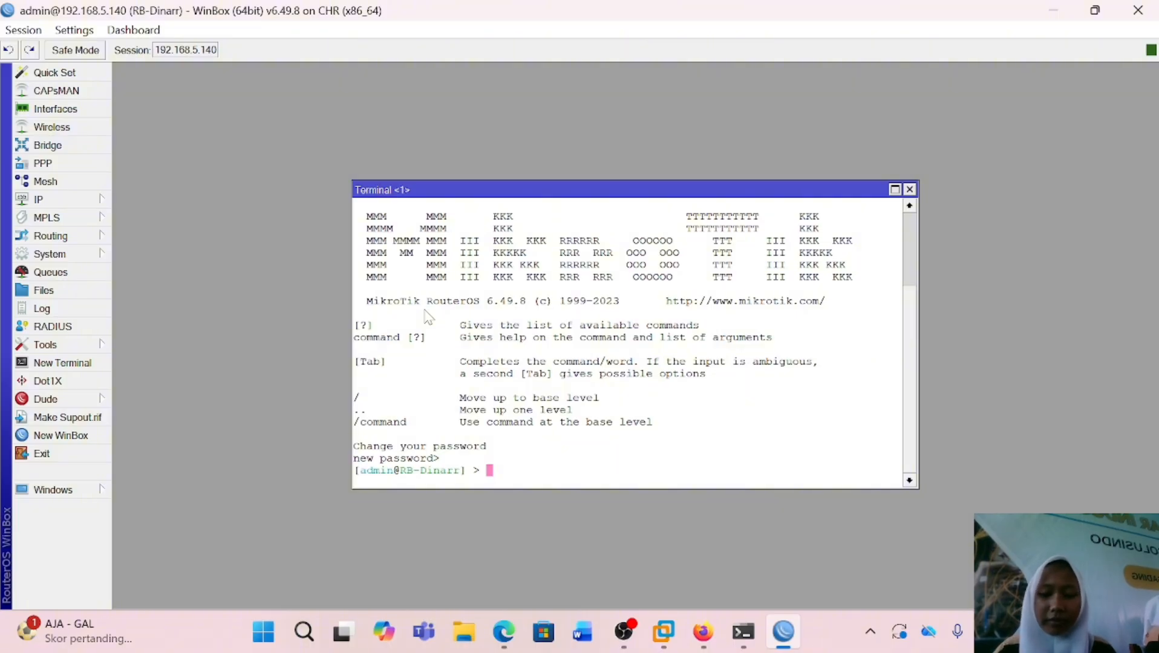
Enter the system menu in the terminal and request help on its available commands.
{"action": "type", "text": "system"}
{"action": "key", "text": "Return"}
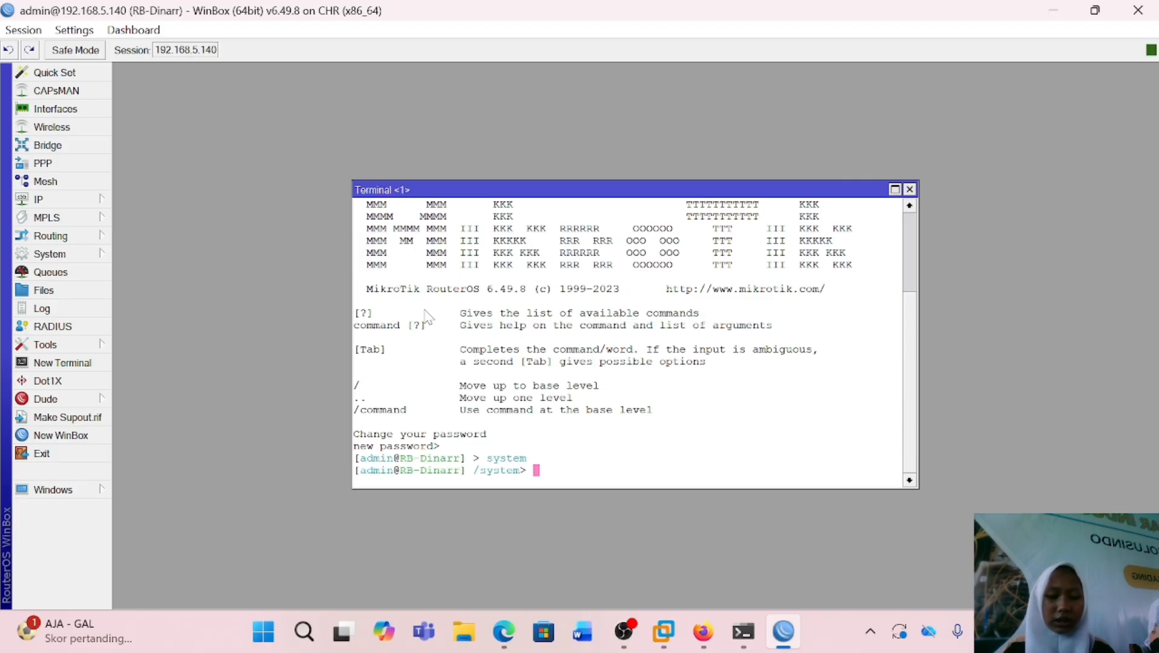
{"action": "key", "text": "question"}
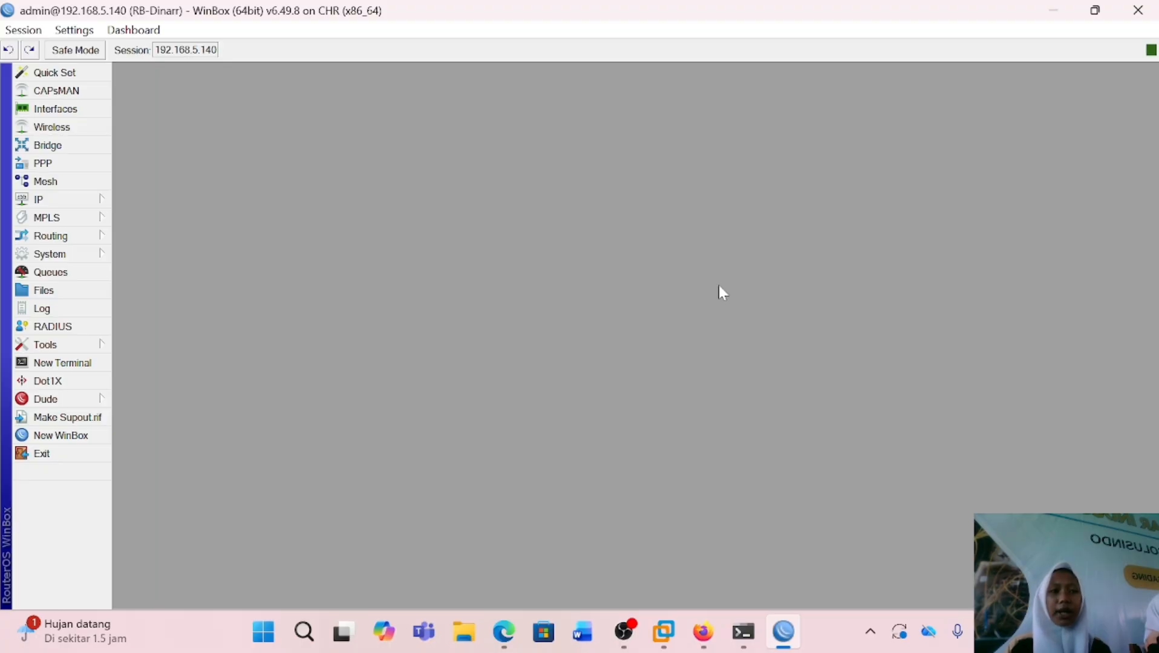
{"action": "left_click", "coordinate": [703, 632]}
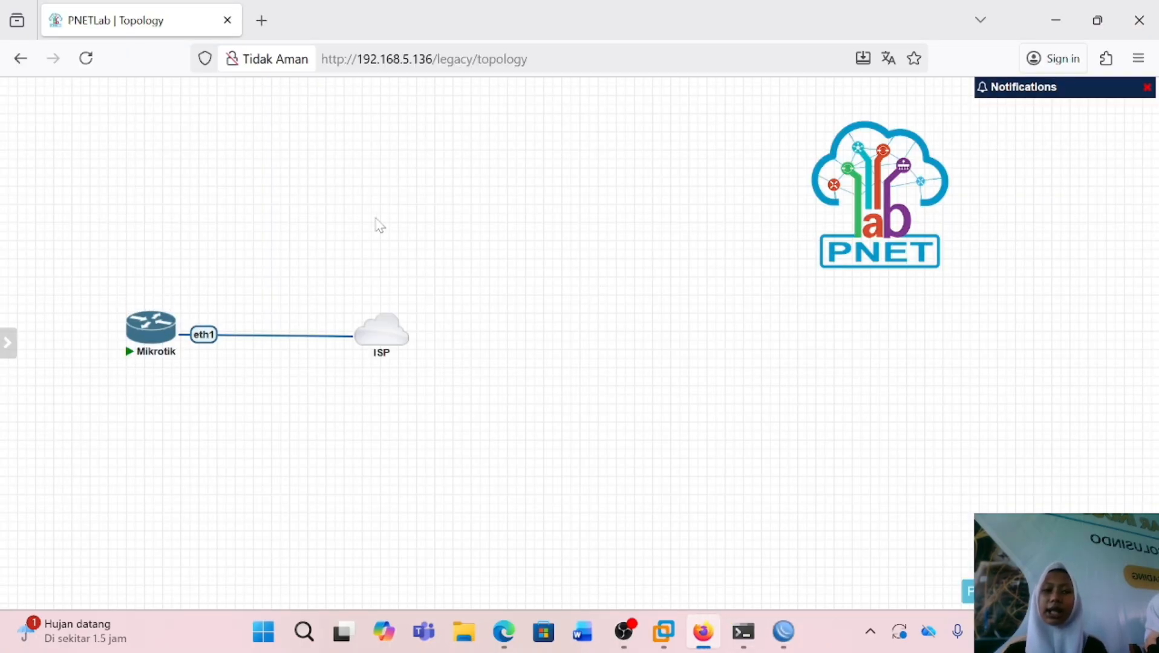
{"action": "key", "text": "alt+Tab"}
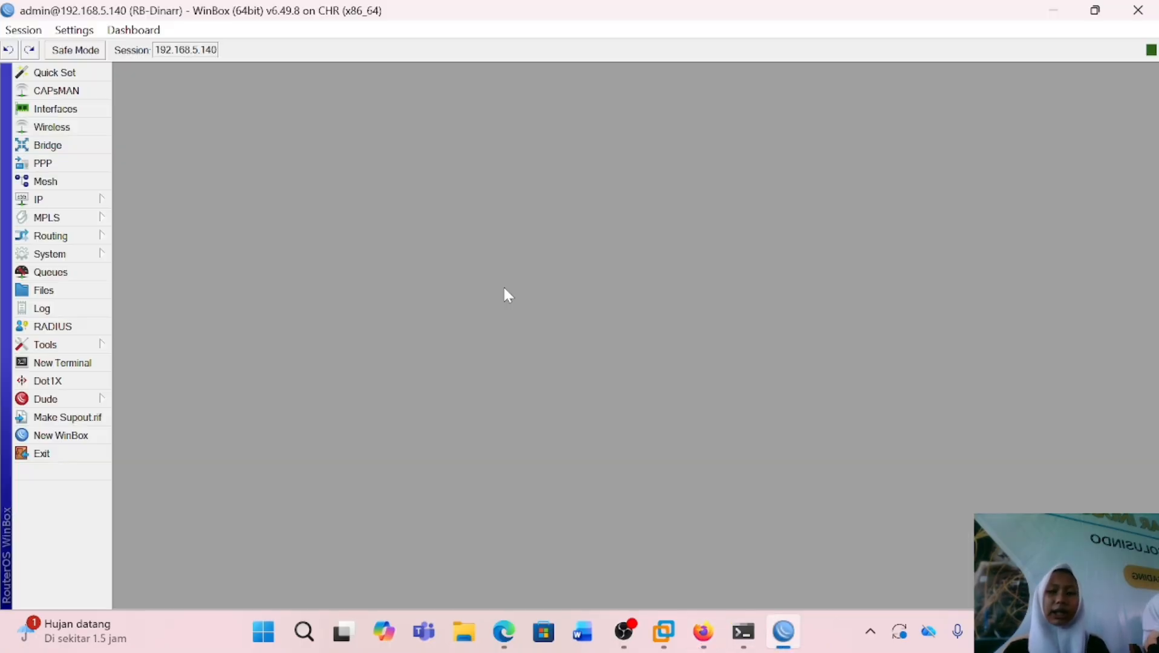
Open the IP service list and disable the api, api-ssl, ftp, telnet and www services.
{"action": "left_click", "coordinate": [89, 201]}
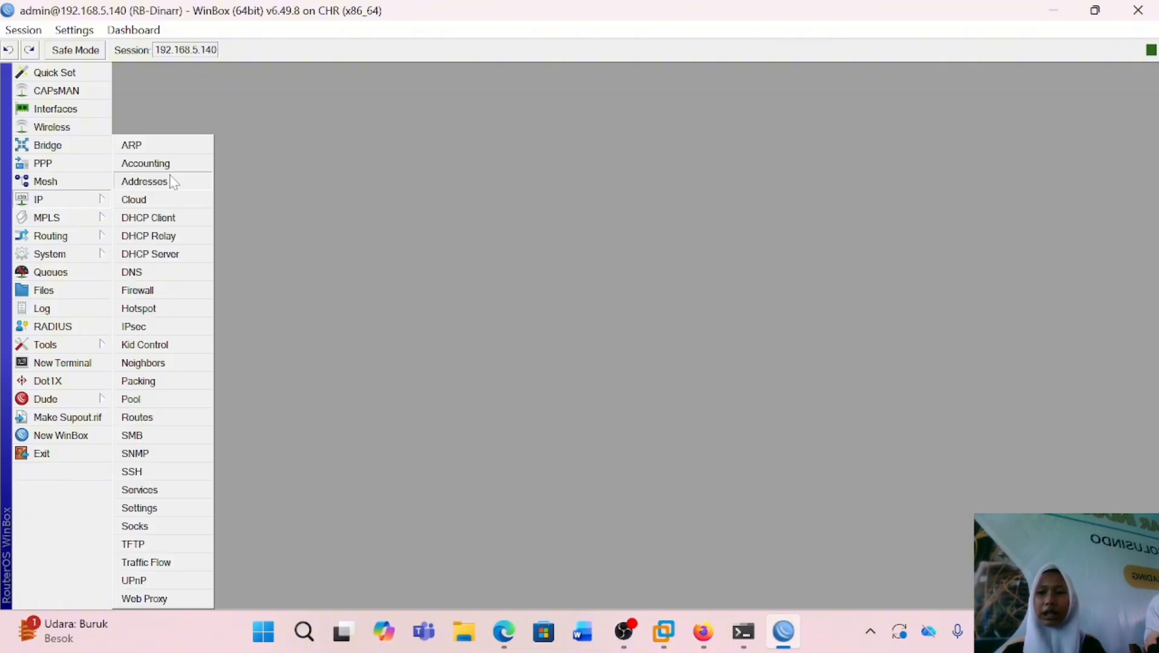
{"action": "left_click", "coordinate": [171, 493]}
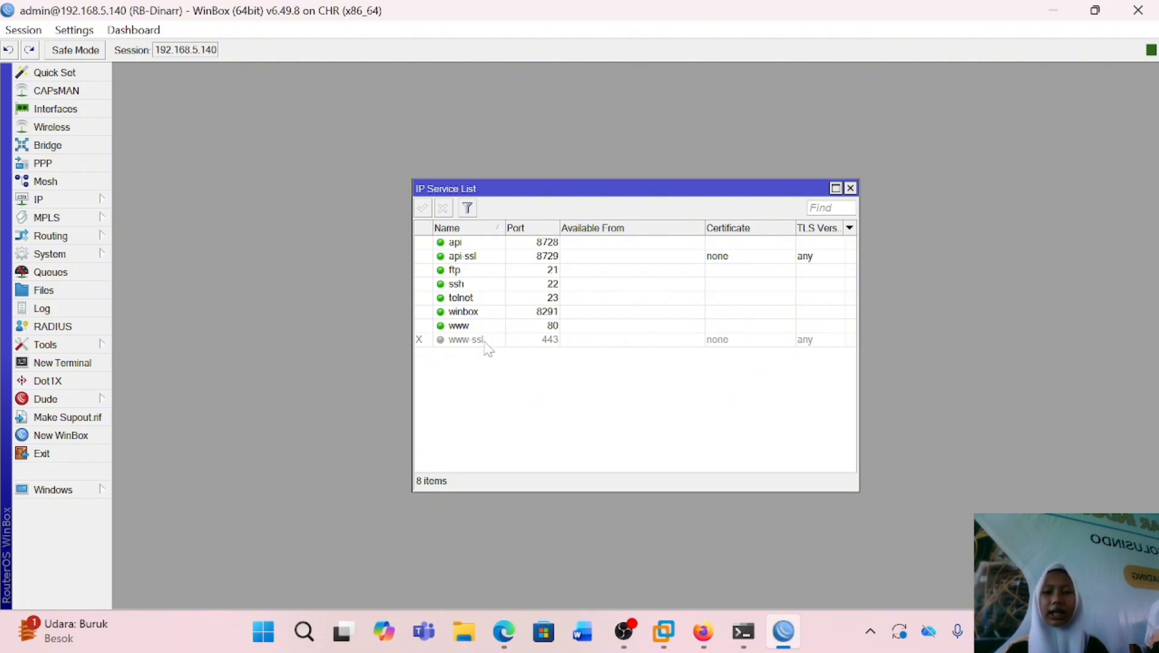
{"action": "left_click", "coordinate": [487, 244]}
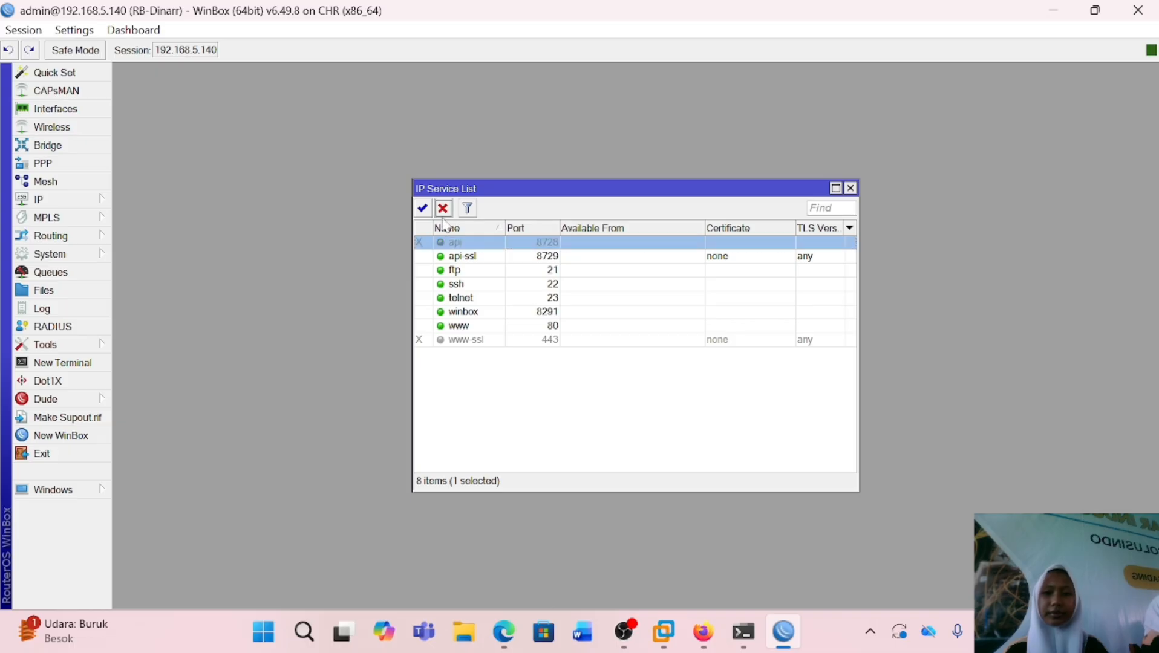
{"action": "left_click", "coordinate": [443, 209]}
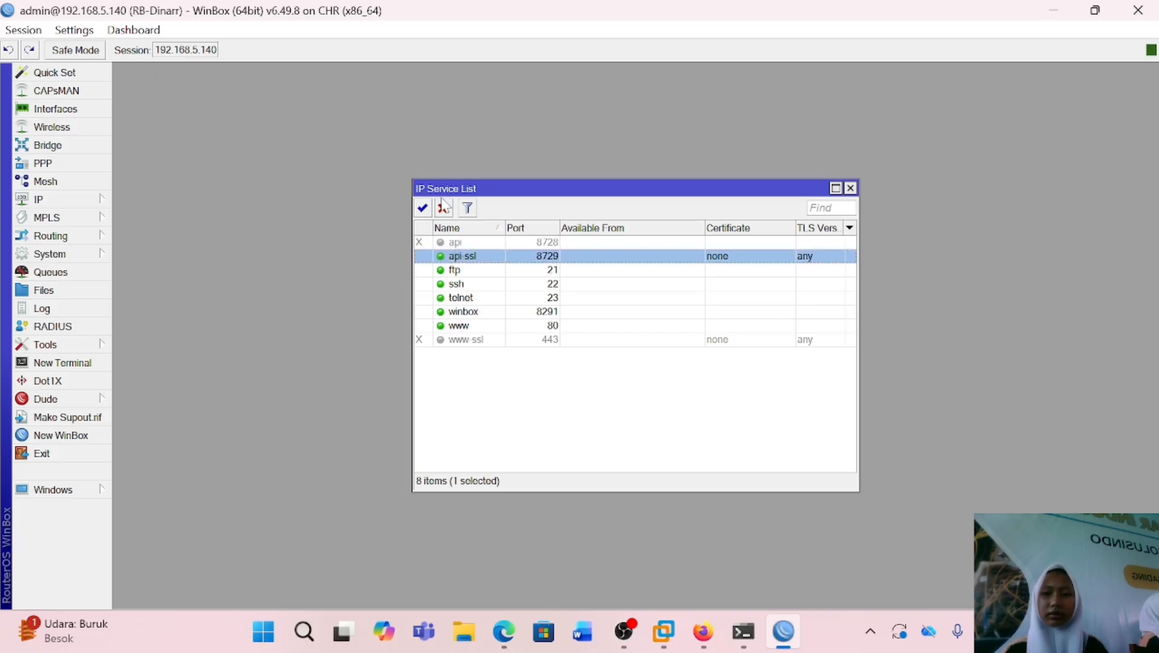
{"action": "left_click", "coordinate": [444, 208]}
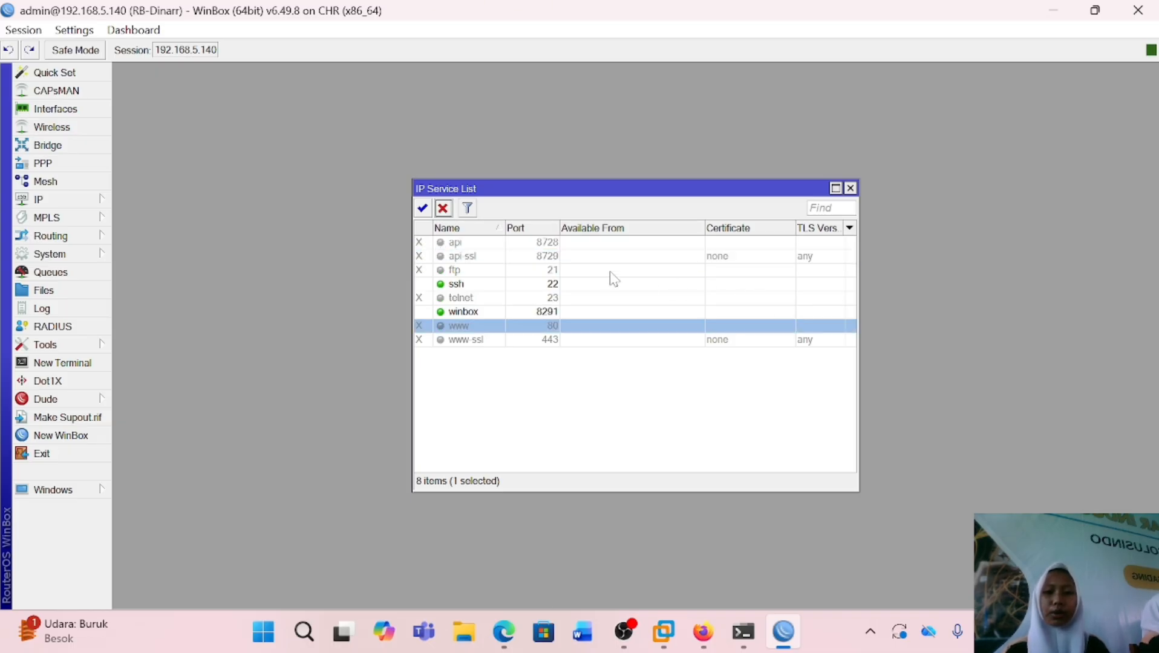
Set the ssh service's port to 9022, apply the change, and close its settings.
{"action": "left_click", "coordinate": [554, 285]}
{"action": "double_click", "coordinate": [555, 285]}
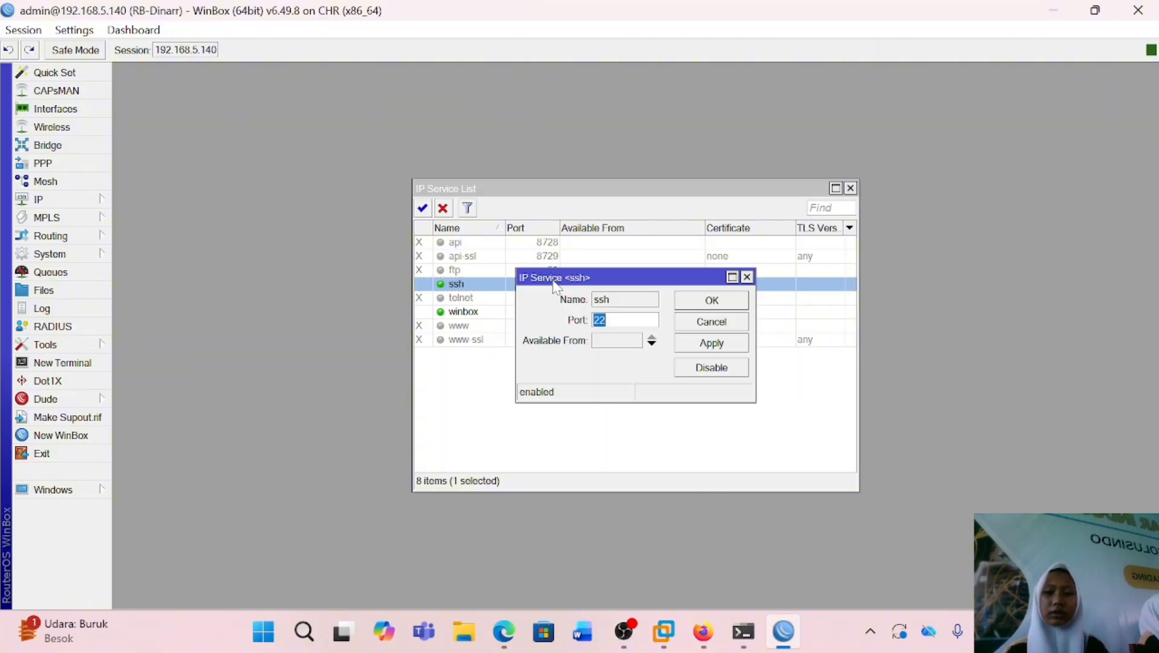
{"action": "key", "text": "BackSpace"}
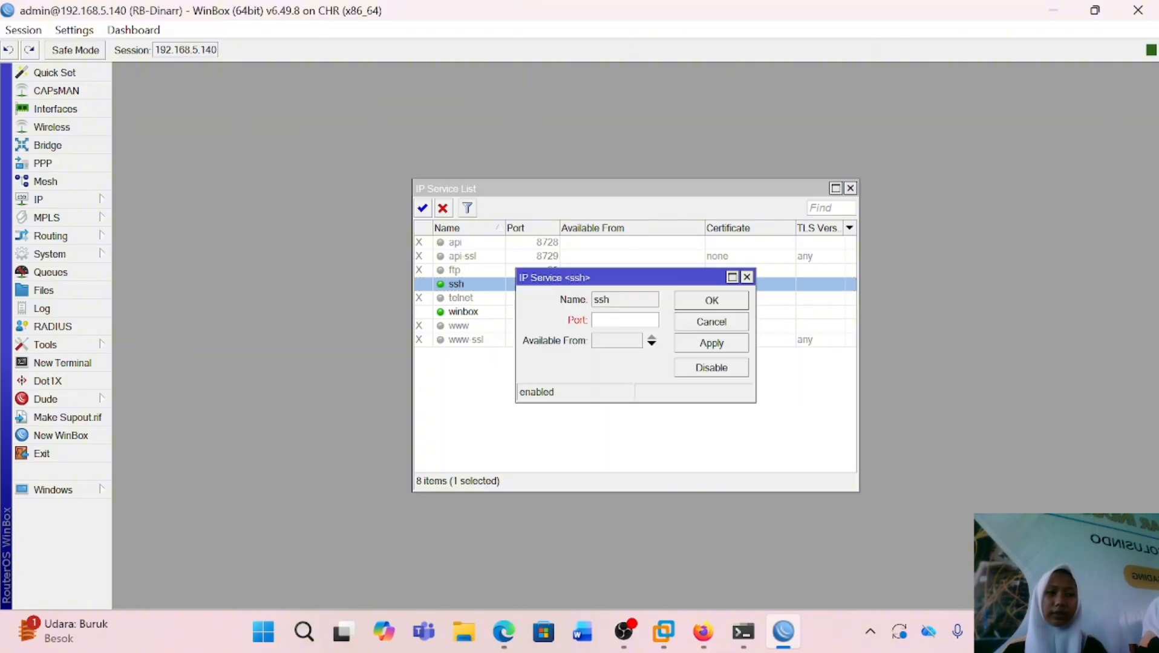
{"action": "type", "text": "9022"}
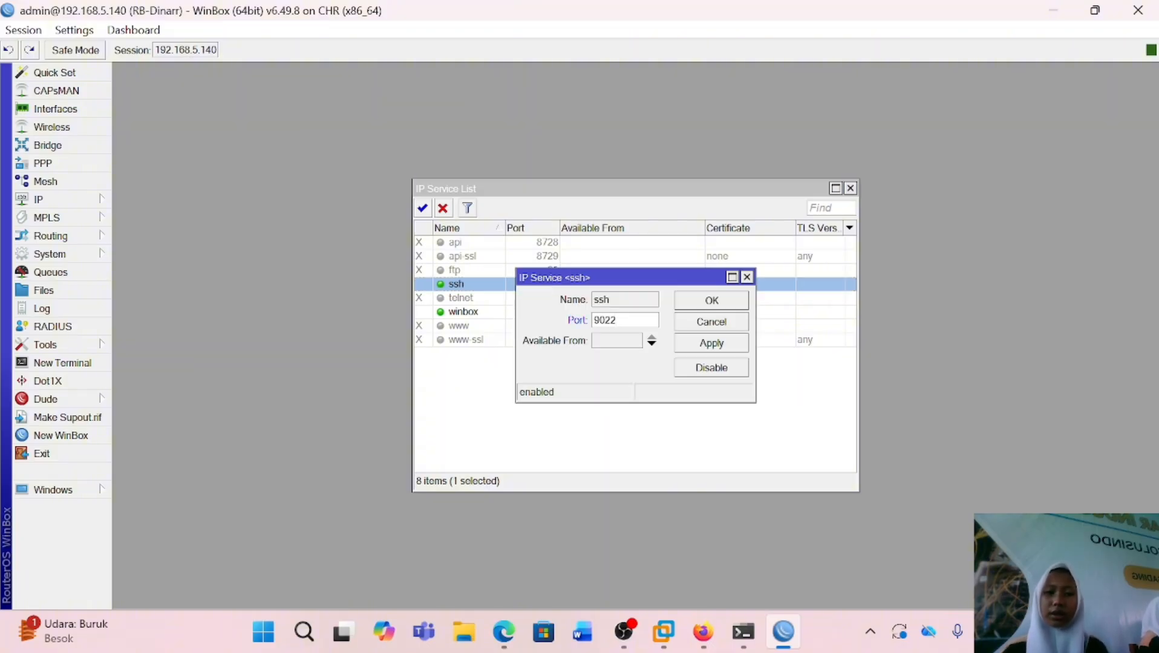
{"action": "left_click", "coordinate": [721, 344]}
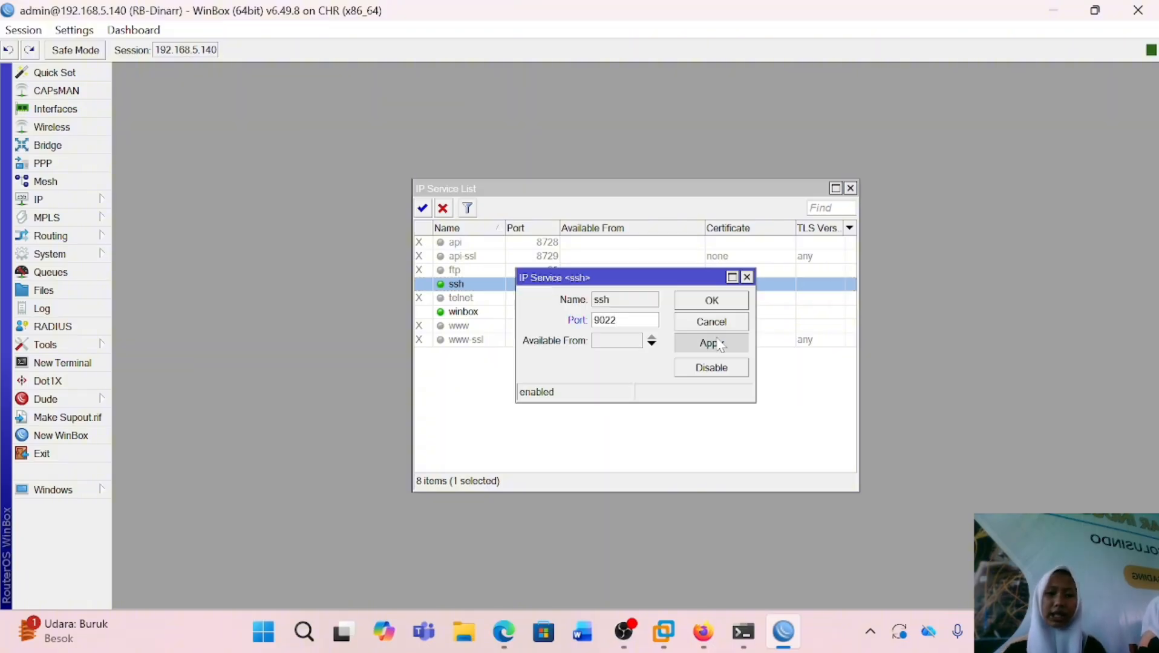
{"action": "left_click", "coordinate": [713, 300]}
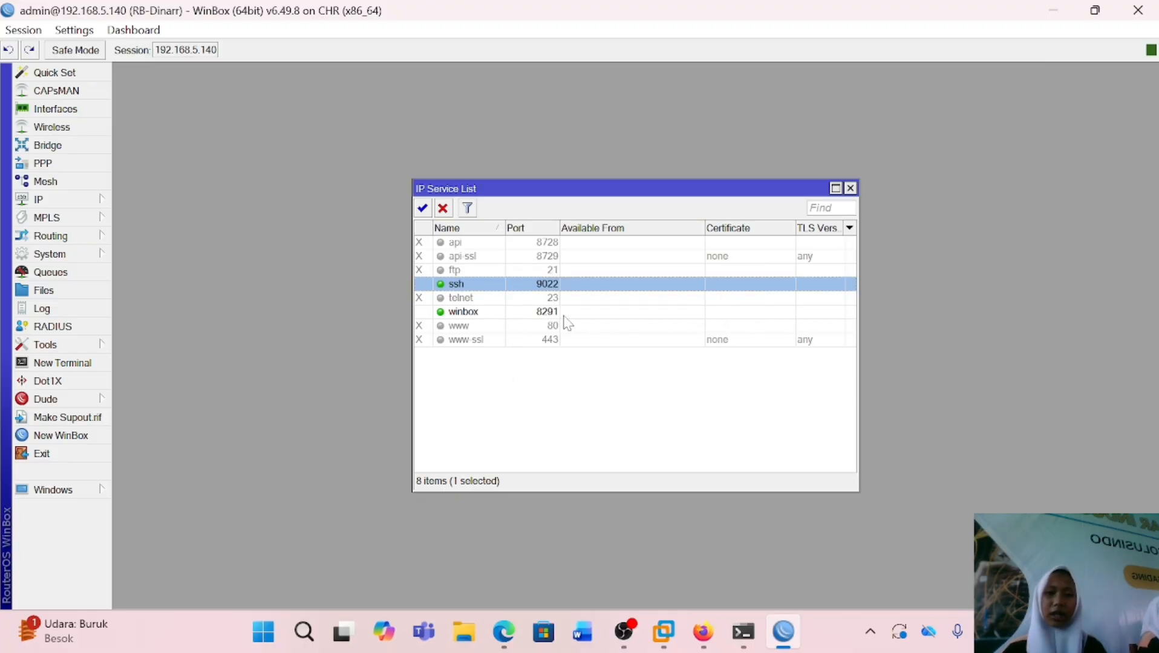
Set the winbox service's port to 3000 and apply the change.
{"action": "double_click", "coordinate": [547, 311]}
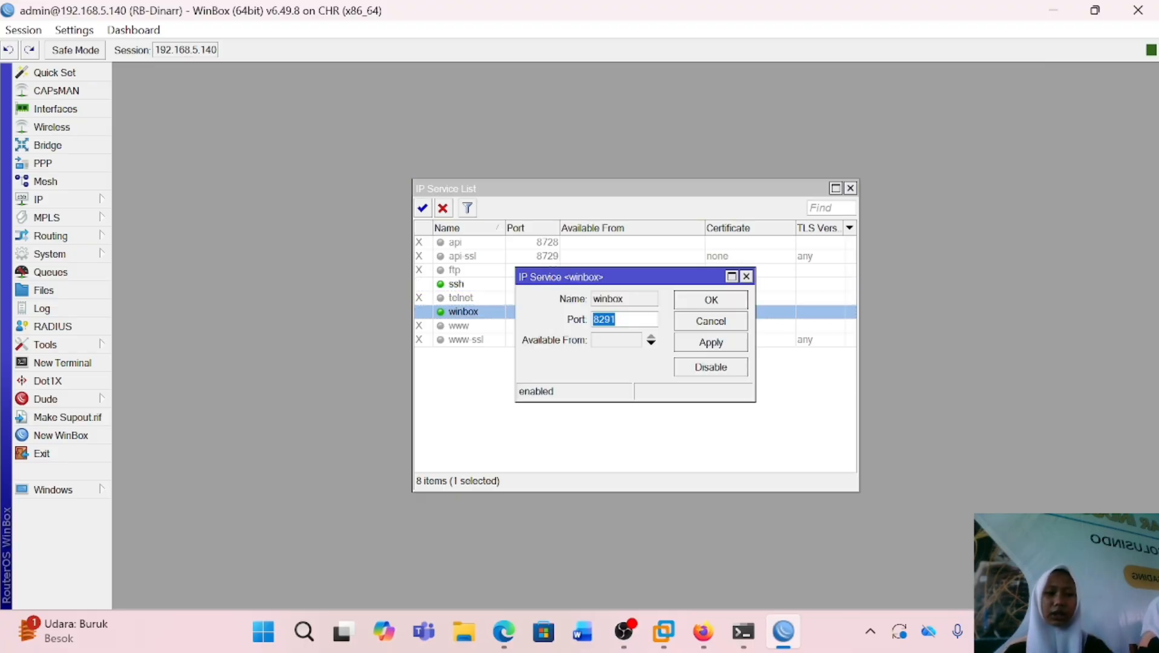
{"action": "key", "text": "BackSpace"}
{"action": "type", "text": "3000"}
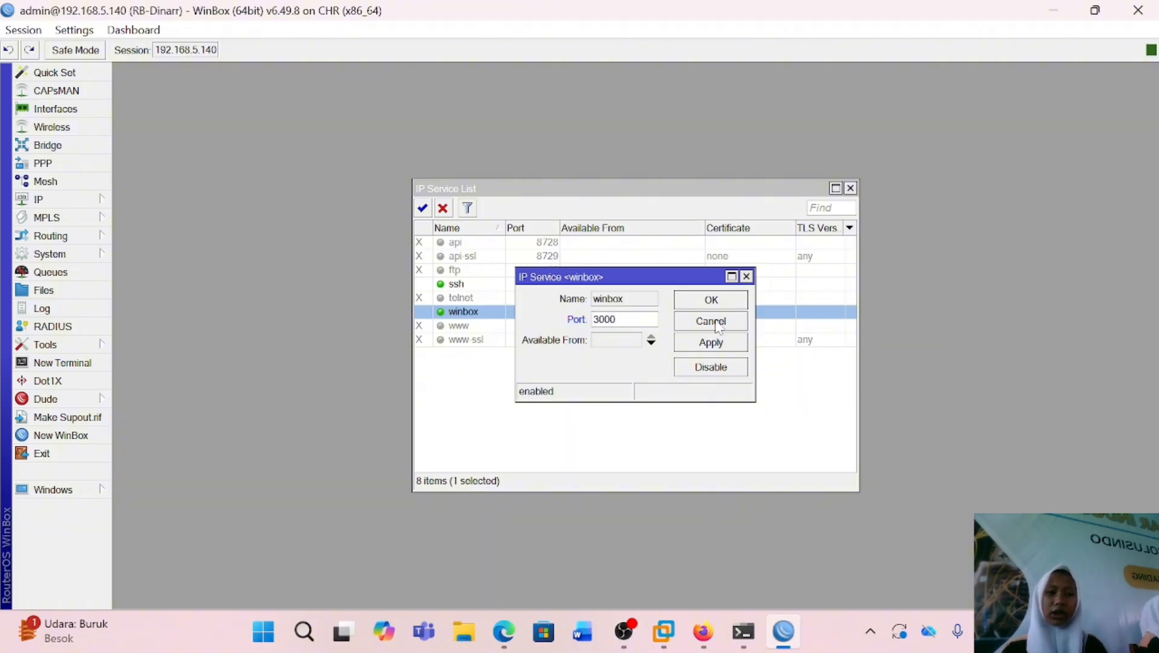
{"action": "left_click", "coordinate": [717, 349]}
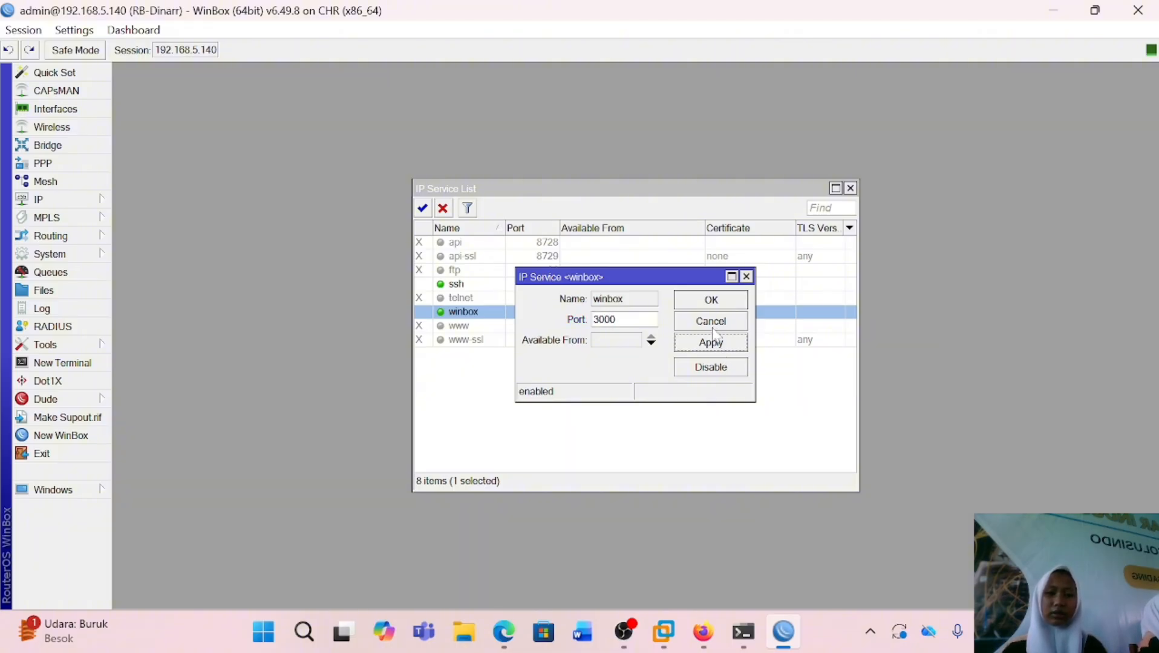
Close the winbox service's settings and open the ssh service's settings to check its port.
{"action": "left_click", "coordinate": [709, 302]}
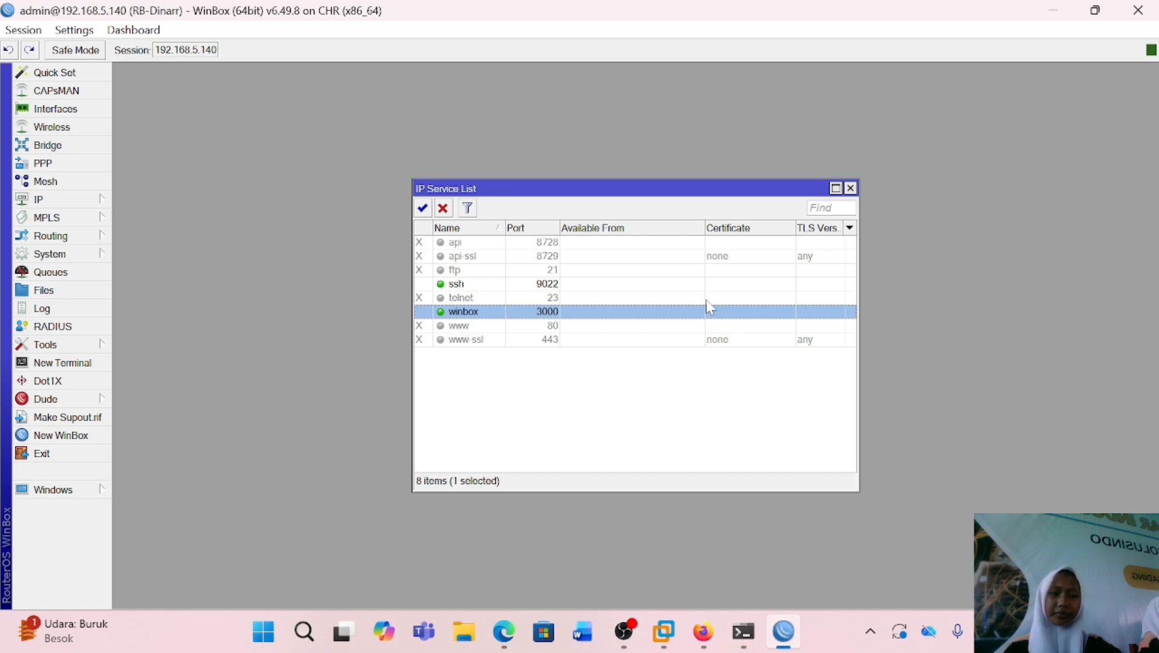
{"action": "left_click", "coordinate": [547, 284]}
{"action": "double_click", "coordinate": [547, 290]}
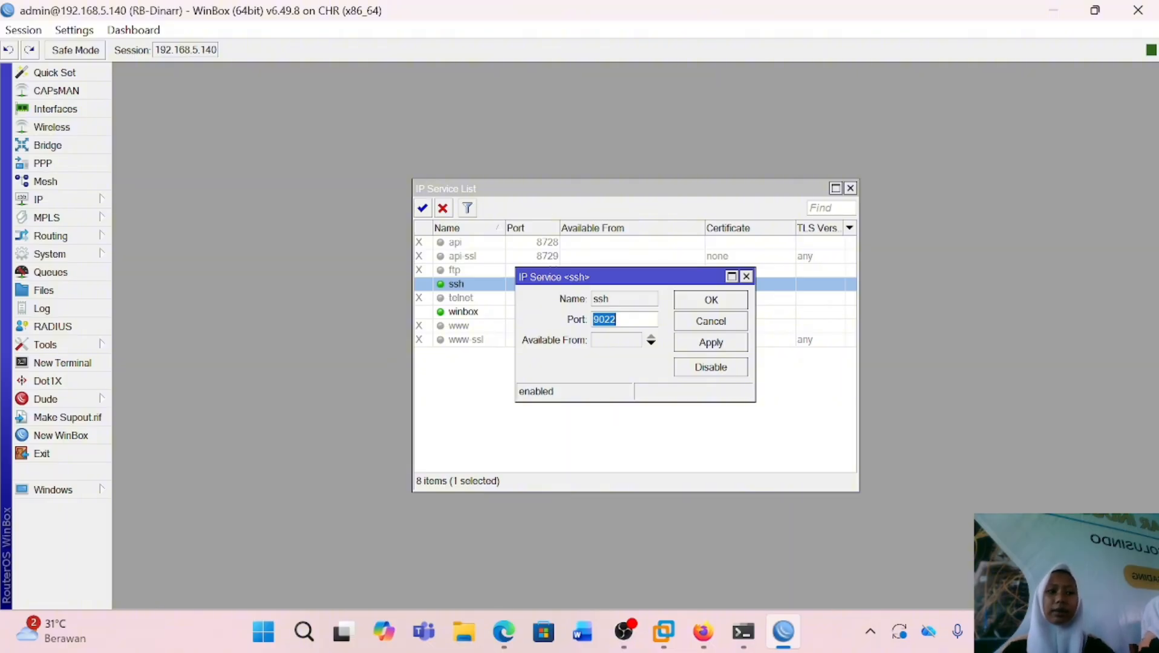
Switch to PuTTY and open an SSH connection to 192.168.5.140 on port 9022.
{"action": "left_click", "coordinate": [312, 638]}
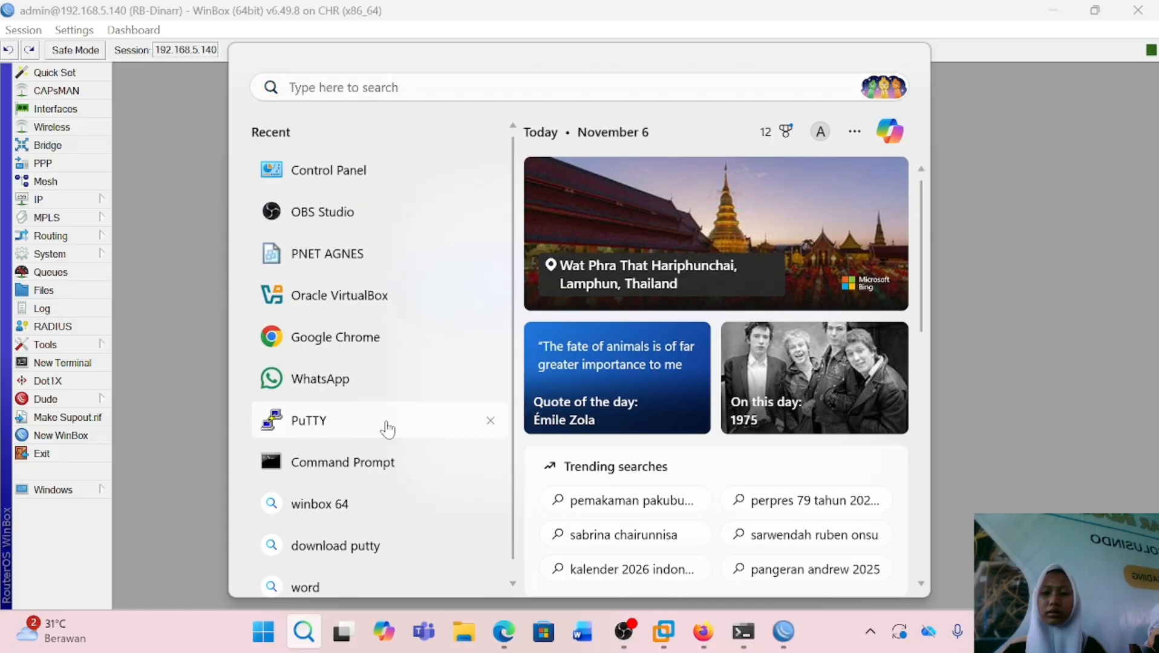
{"action": "left_click", "coordinate": [388, 428]}
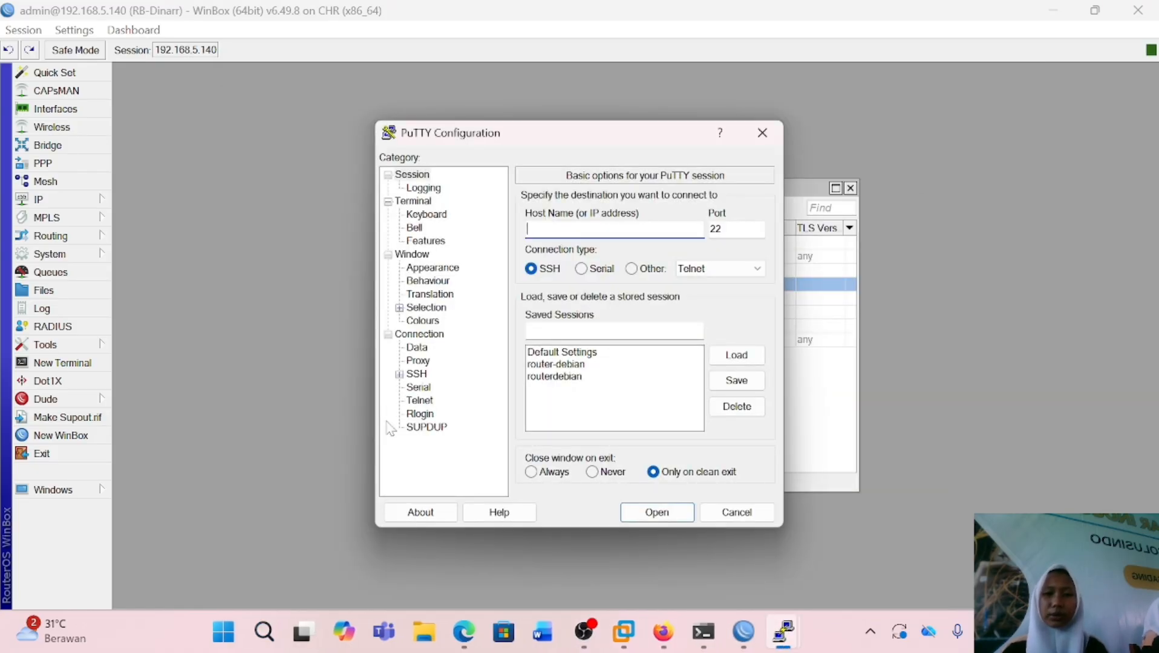
{"action": "type", "text": "192.16"}
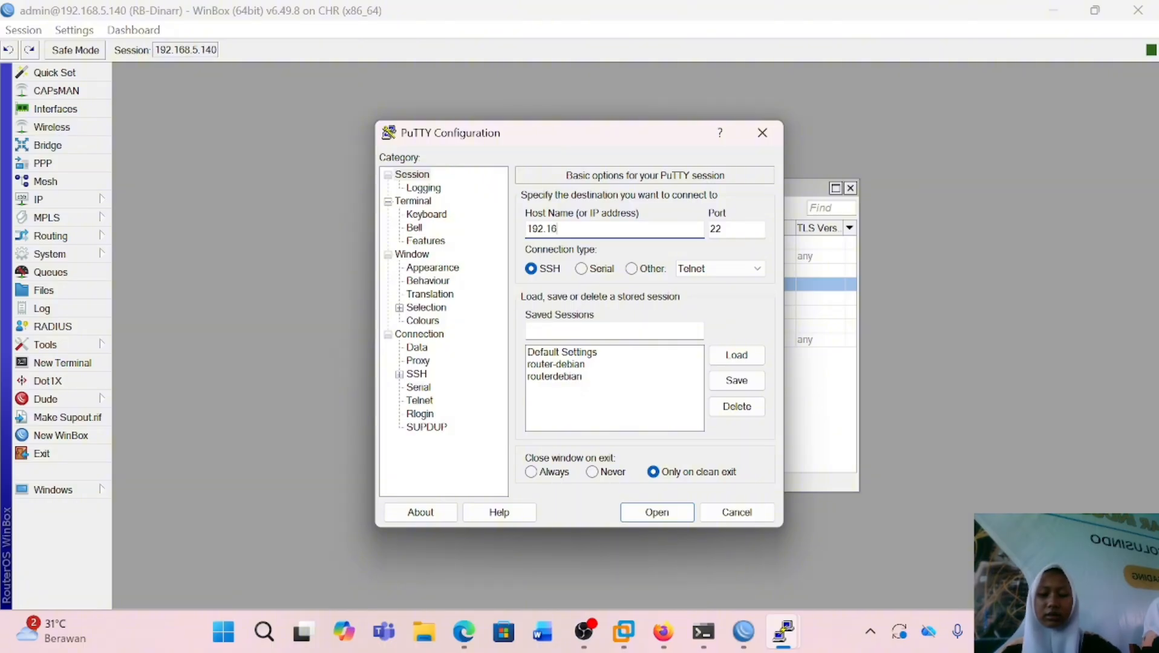
{"action": "type", "text": "8.5.140"}
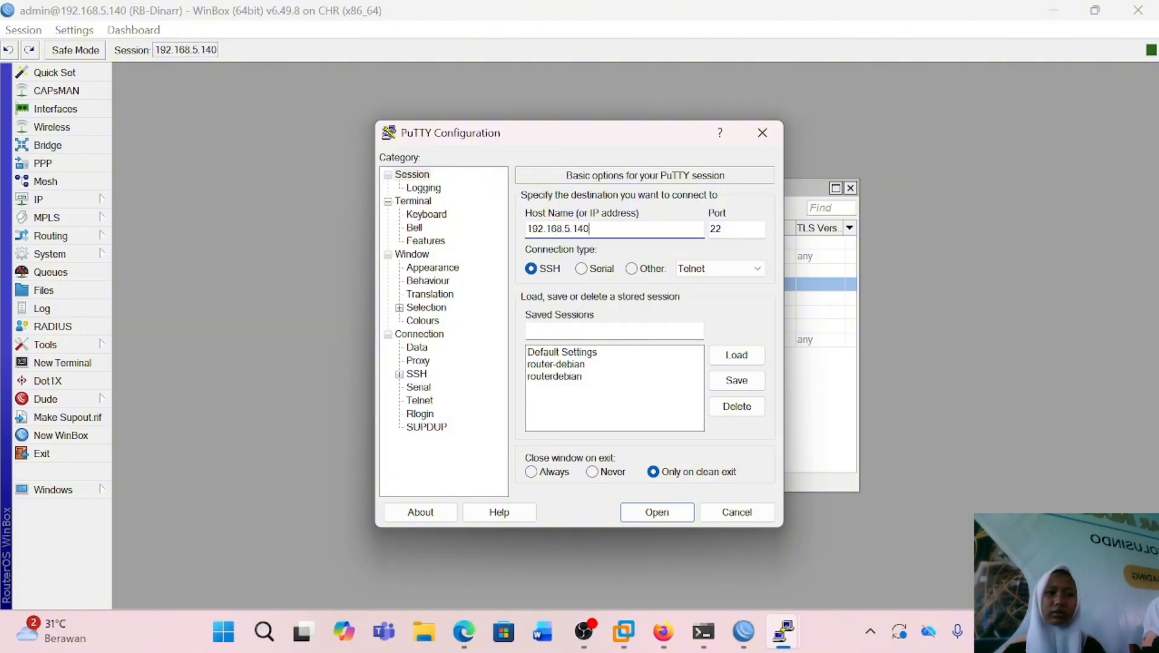
{"action": "left_click", "coordinate": [744, 229]}
{"action": "key", "text": "BackSpace"}
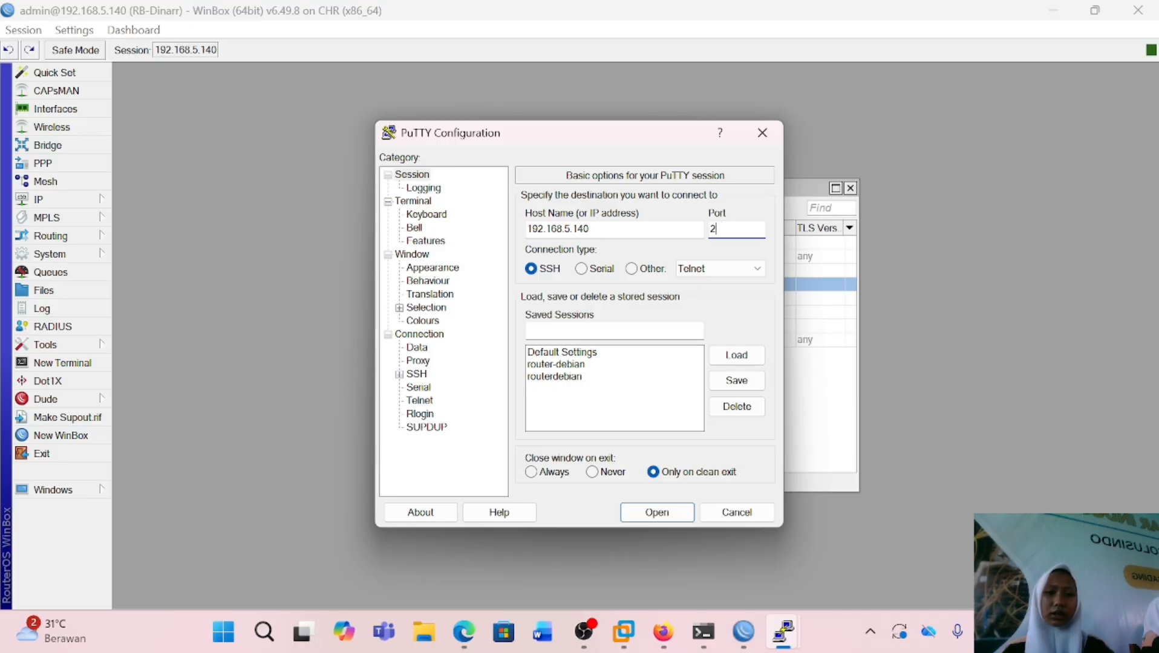
{"action": "key", "text": "BackSpace"}
{"action": "type", "text": "9022"}
{"action": "left_click", "coordinate": [660, 514]}
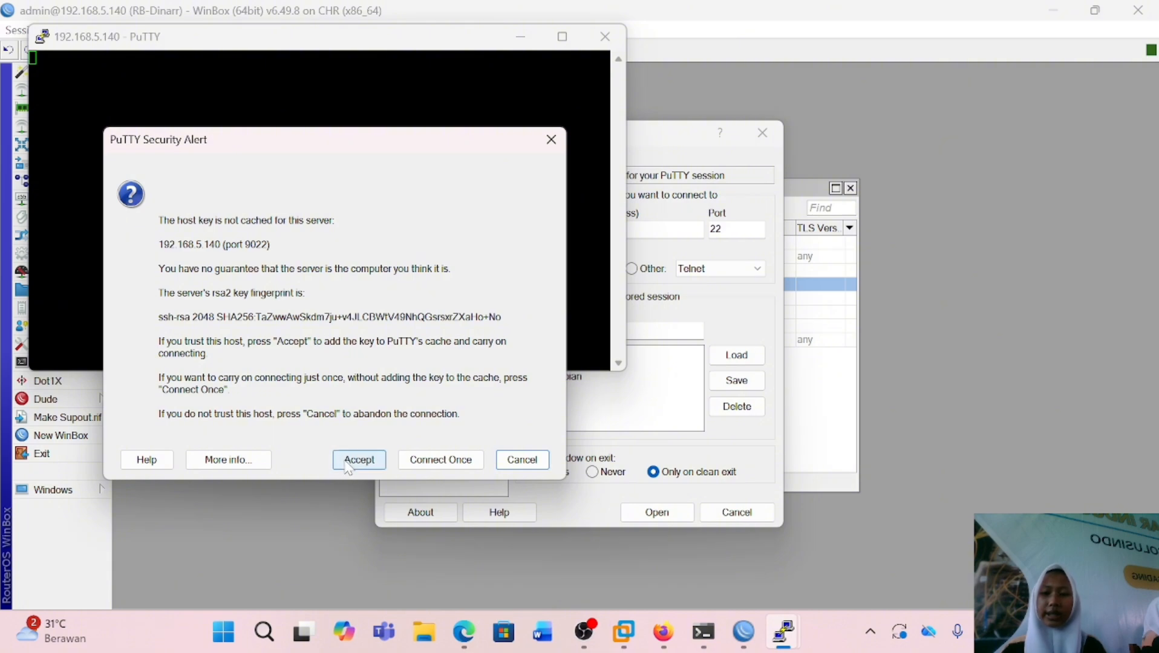
Accept the router's host key and log in as admin, leaving the new password blank.
{"action": "left_click", "coordinate": [346, 462]}
{"action": "type", "text": "admin"}
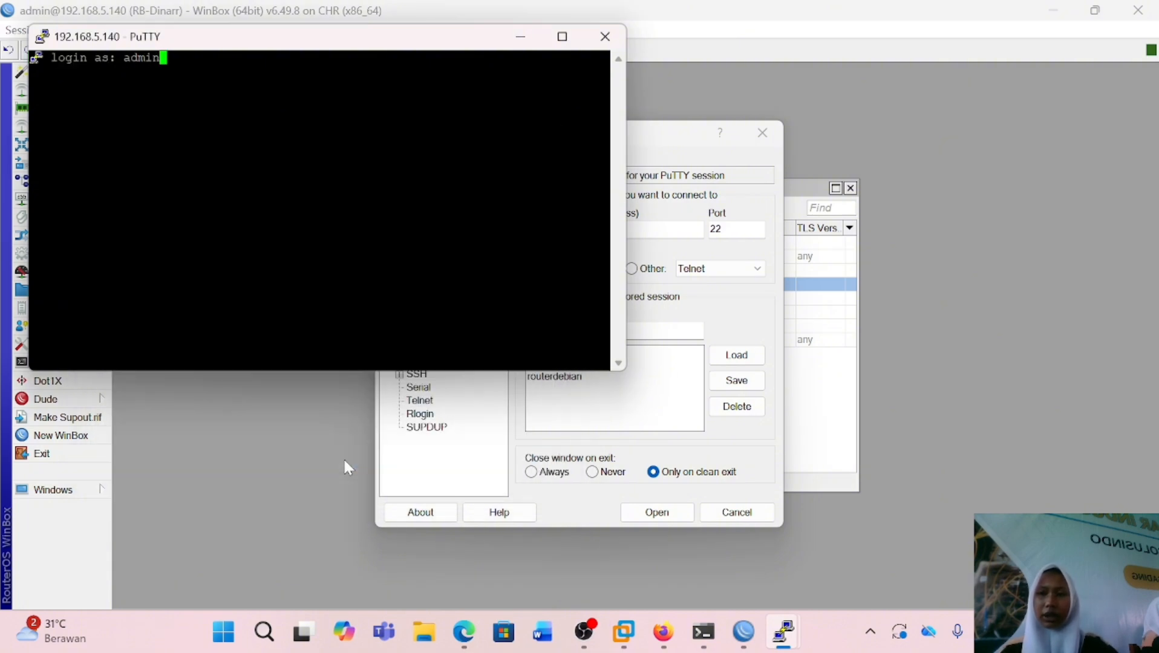
{"action": "key", "text": "Return"}
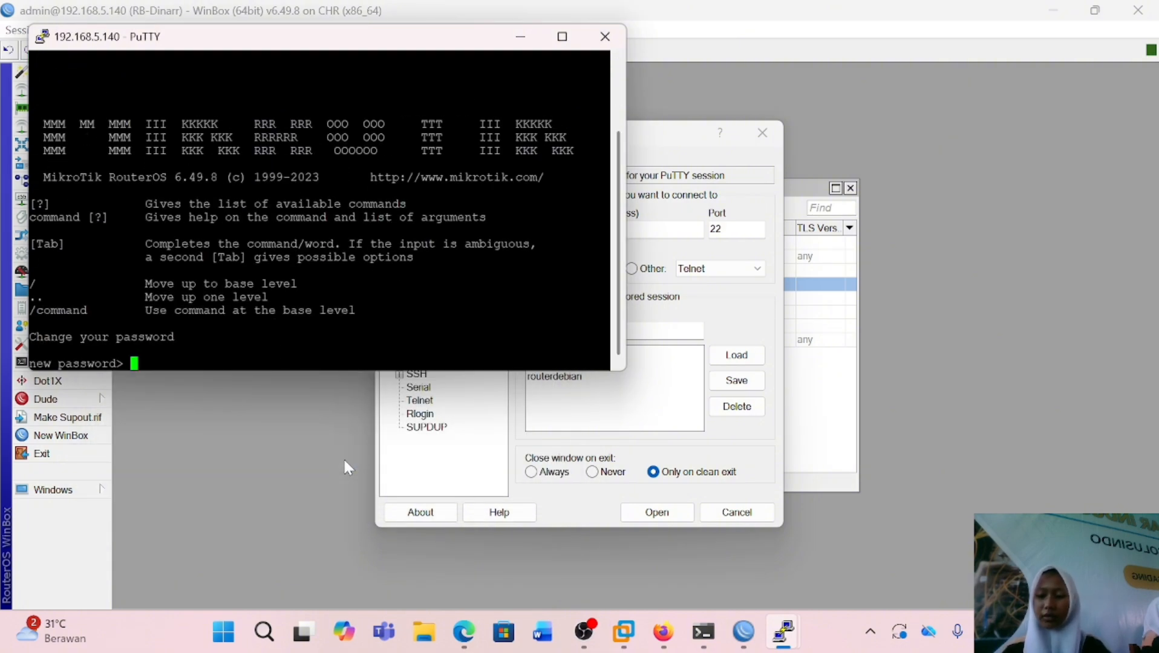
{"action": "key", "text": "Return"}
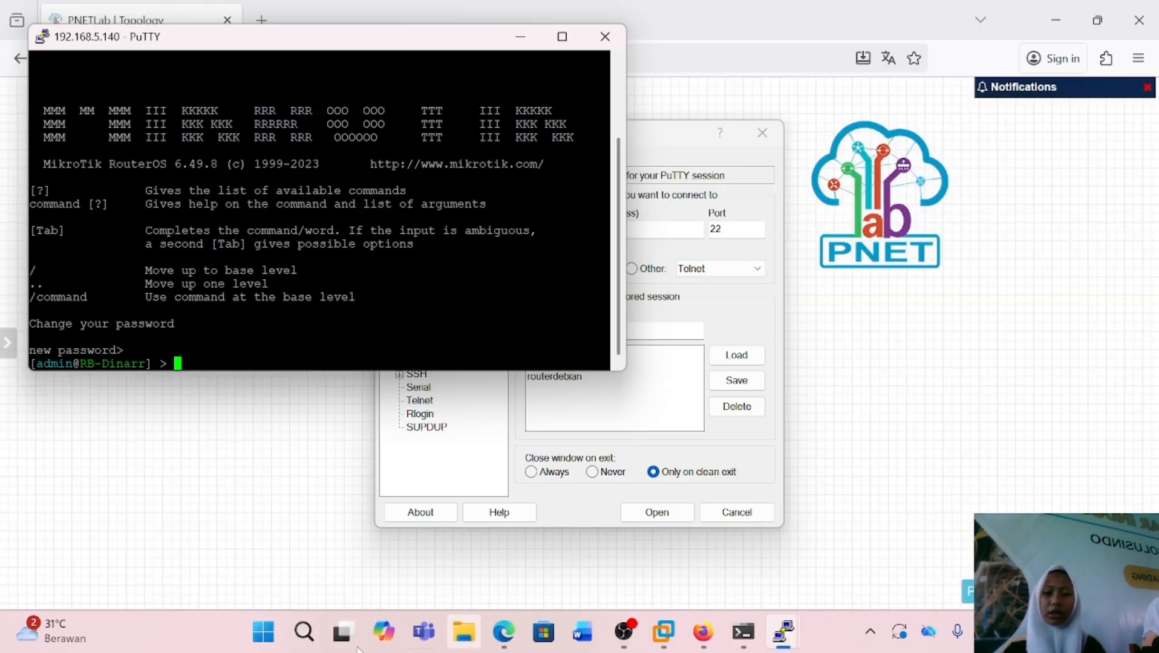
Launch WinBox, connect to 192.168.5.140:3000 as admin in a maximized window, and dismiss the password change request.
{"action": "left_click", "coordinate": [292, 636]}
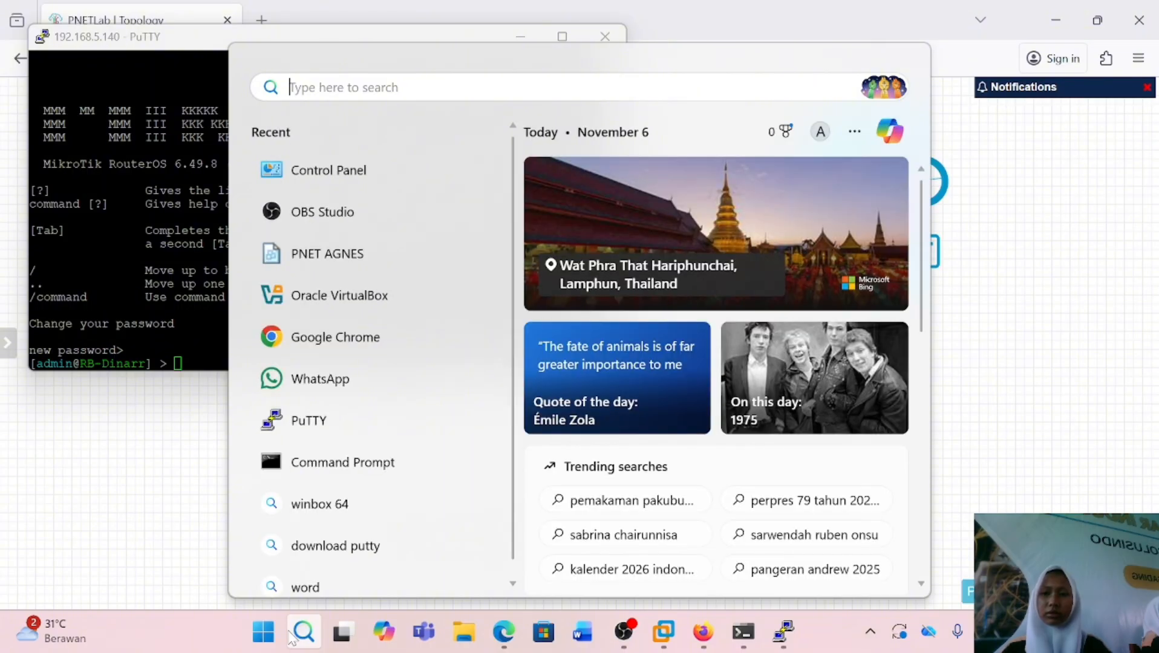
{"action": "type", "text": "win"}
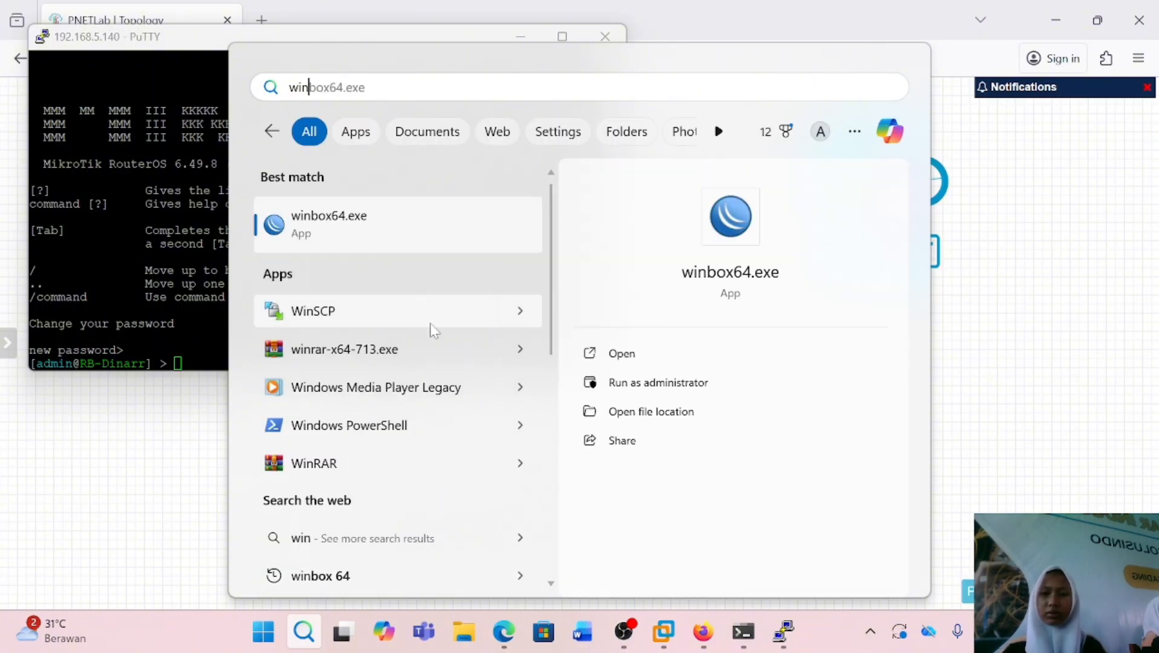
{"action": "left_click", "coordinate": [438, 248]}
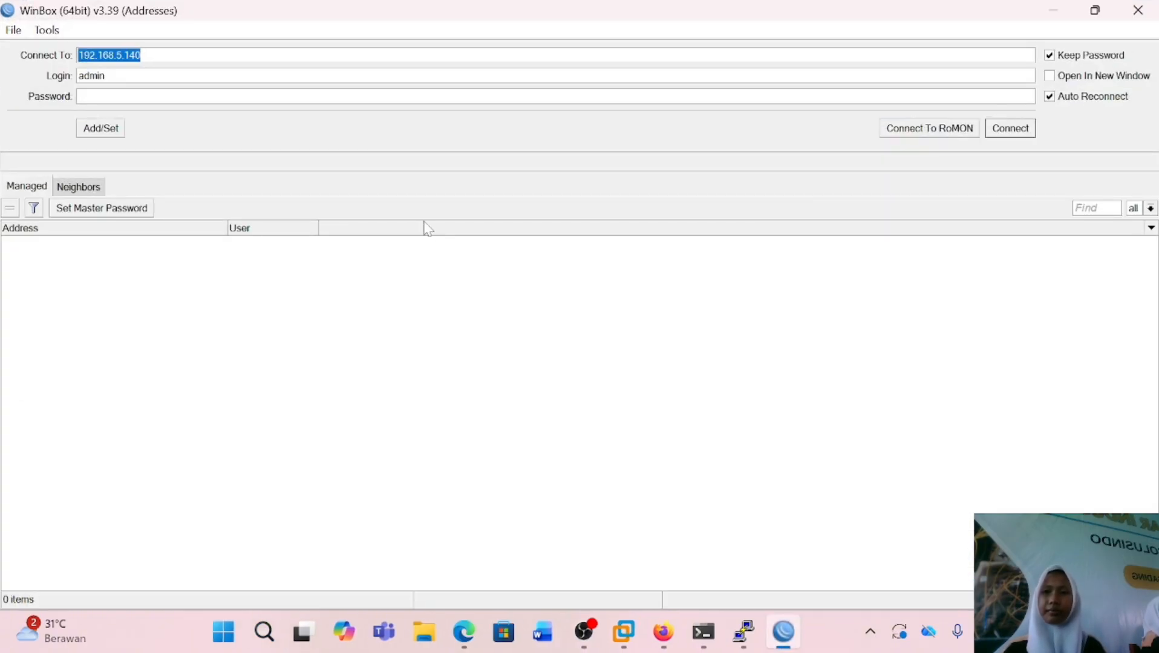
{"action": "left_click", "coordinate": [145, 55]}
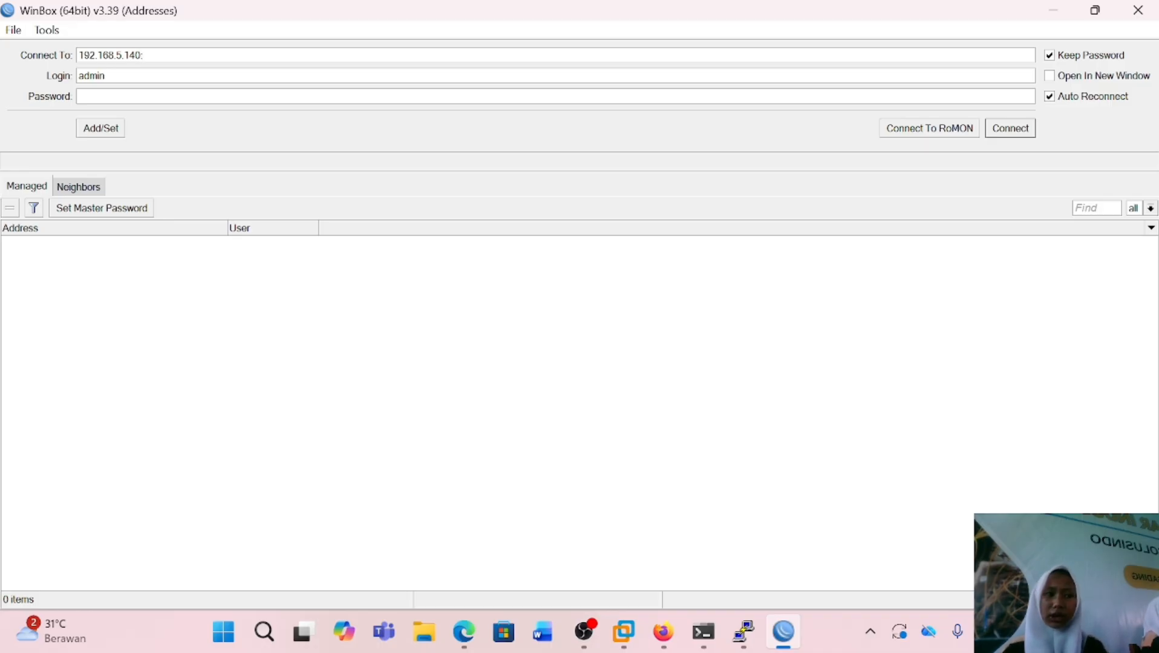
{"action": "type", "text": ":3000"}
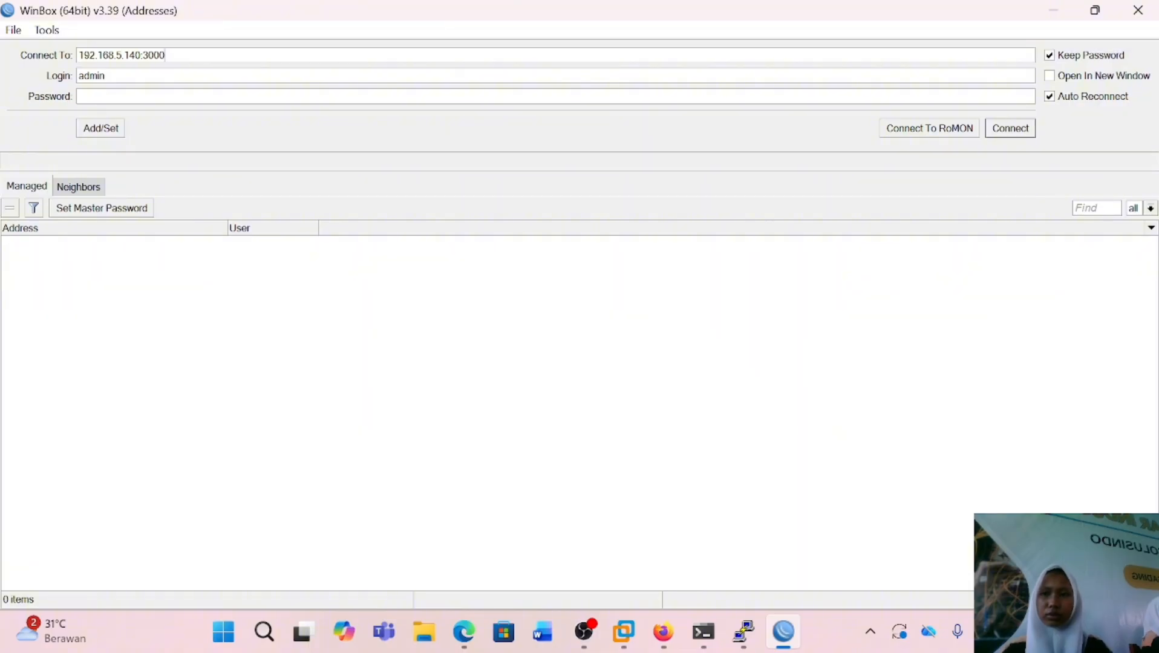
{"action": "left_click", "coordinate": [1017, 131]}
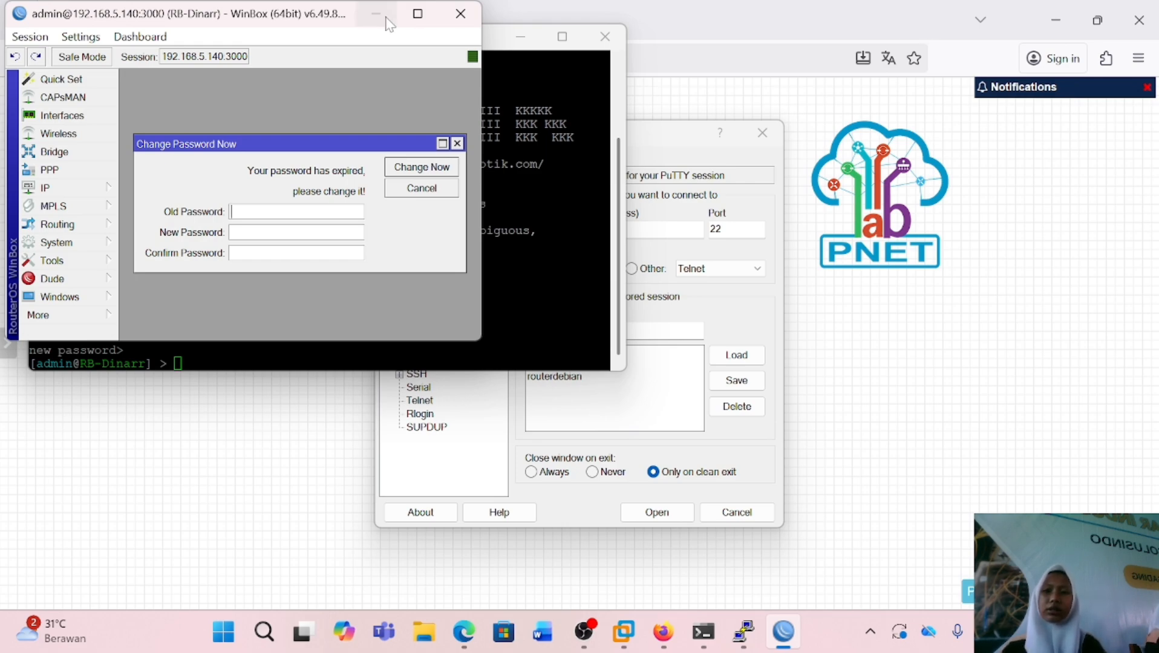
{"action": "left_click", "coordinate": [419, 14]}
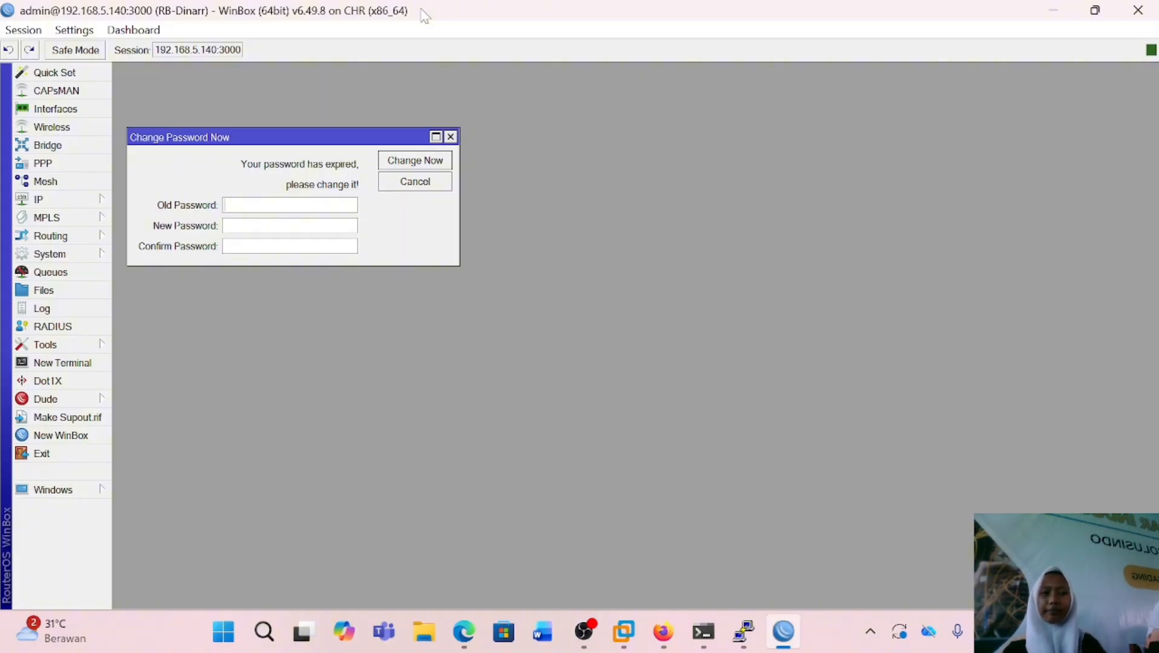
{"action": "left_click", "coordinate": [450, 138]}
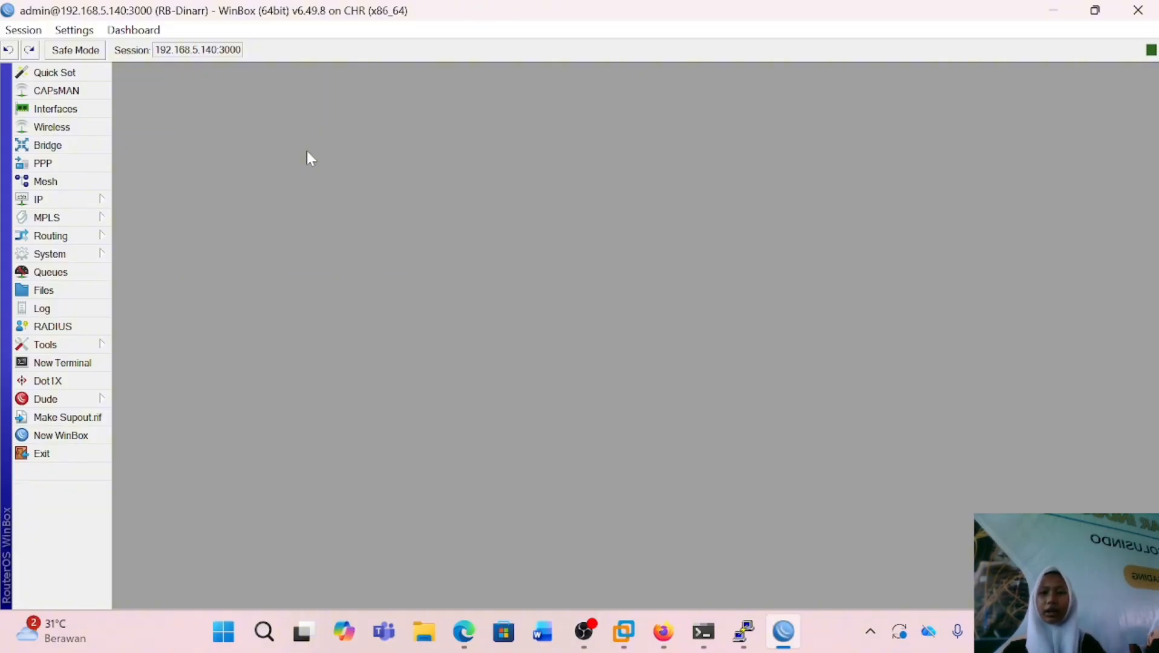
Open the IP service list, set the ssh service's port to 22, and apply the change.
{"action": "left_click", "coordinate": [85, 203]}
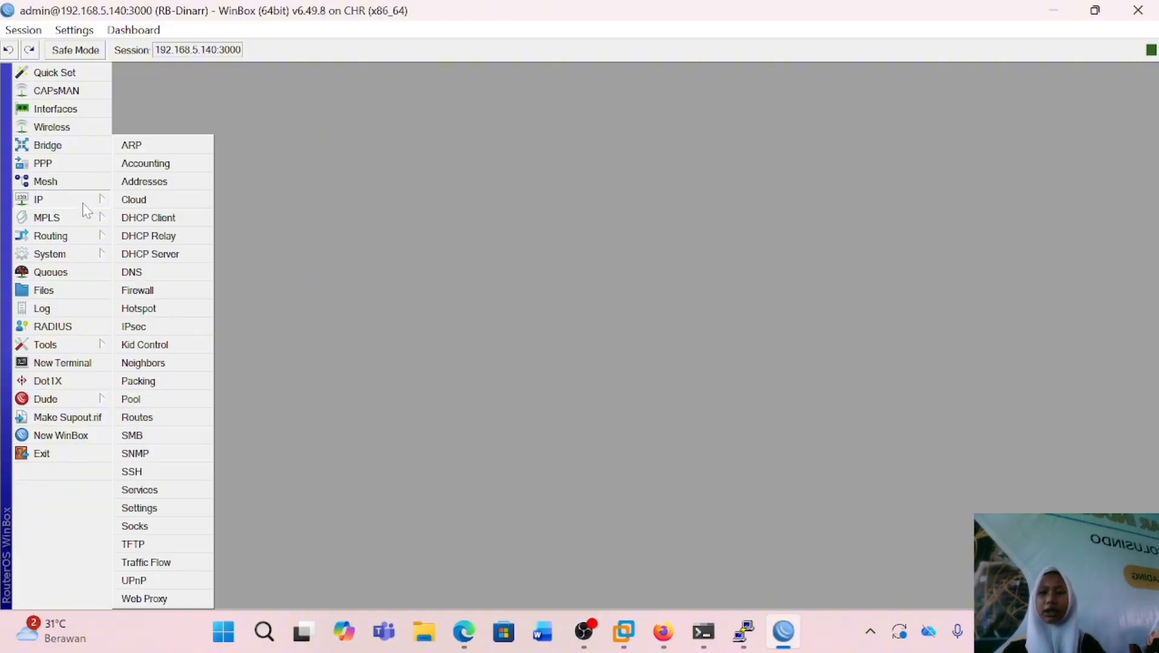
{"action": "left_click", "coordinate": [175, 491]}
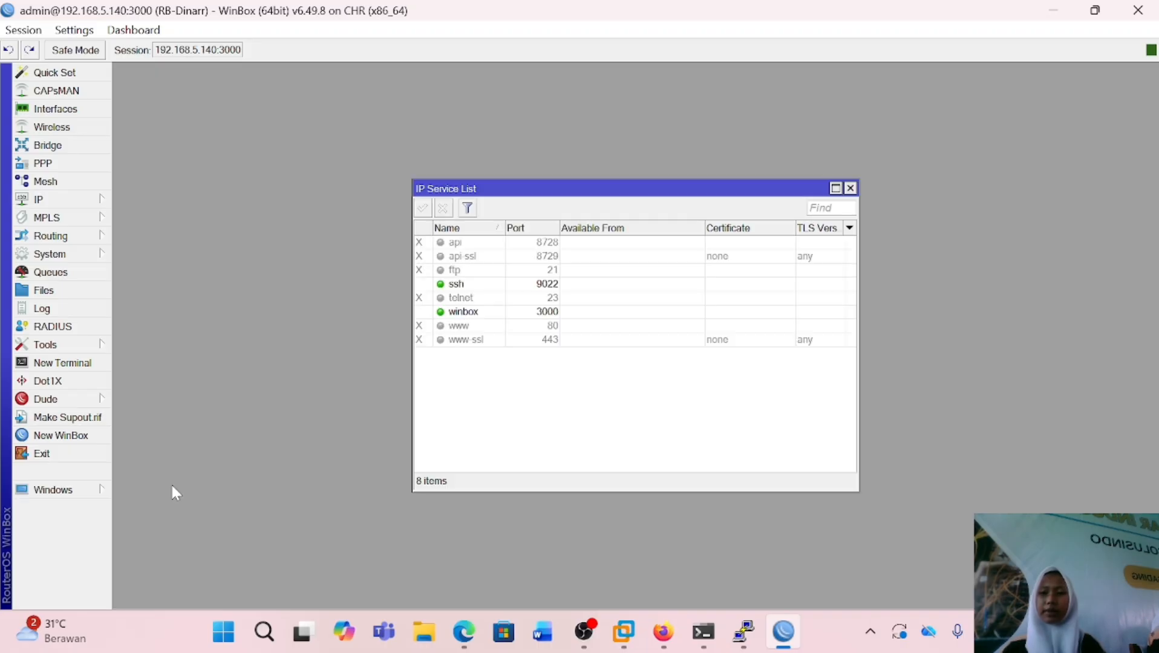
{"action": "double_click", "coordinate": [524, 284]}
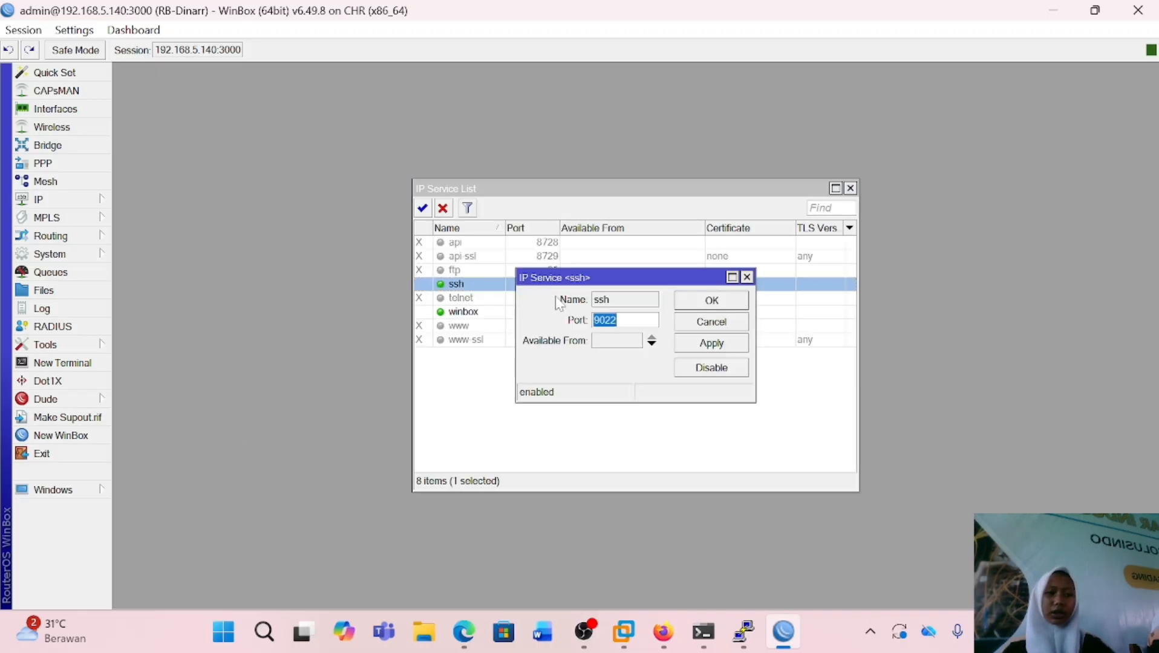
{"action": "key", "text": "BackSpace"}
{"action": "type", "text": "22"}
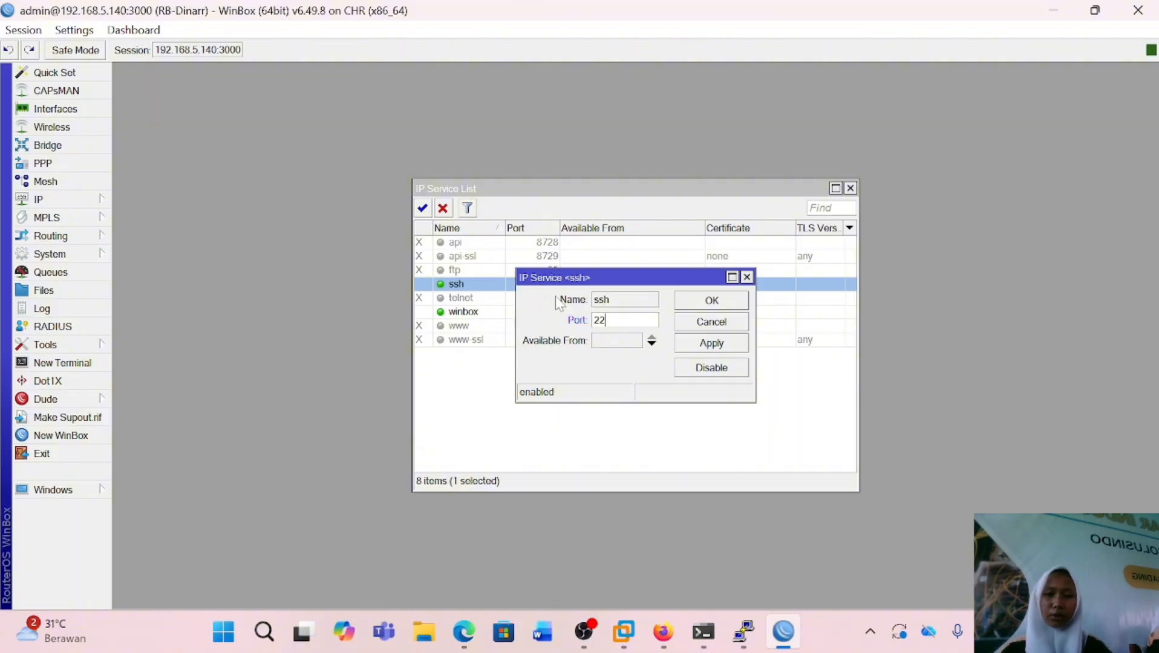
{"action": "left_click", "coordinate": [743, 343]}
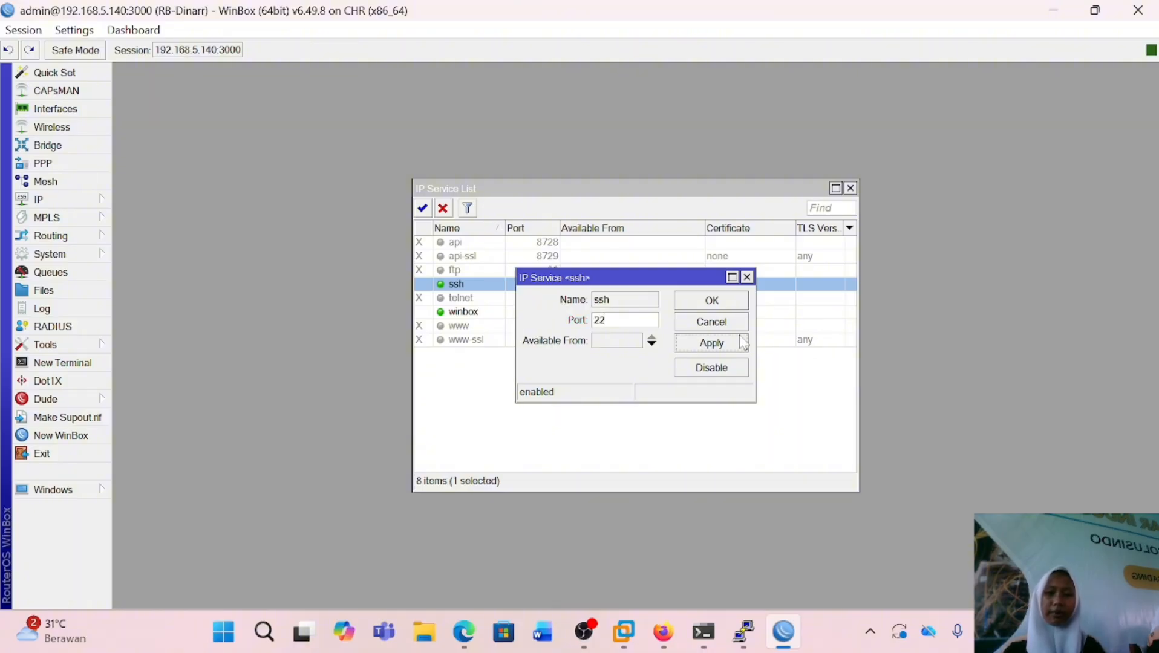
{"action": "left_click", "coordinate": [731, 301]}
Set the winbox service's port to 8291, apply the change, and close the IP service list.
{"action": "double_click", "coordinate": [552, 312]}
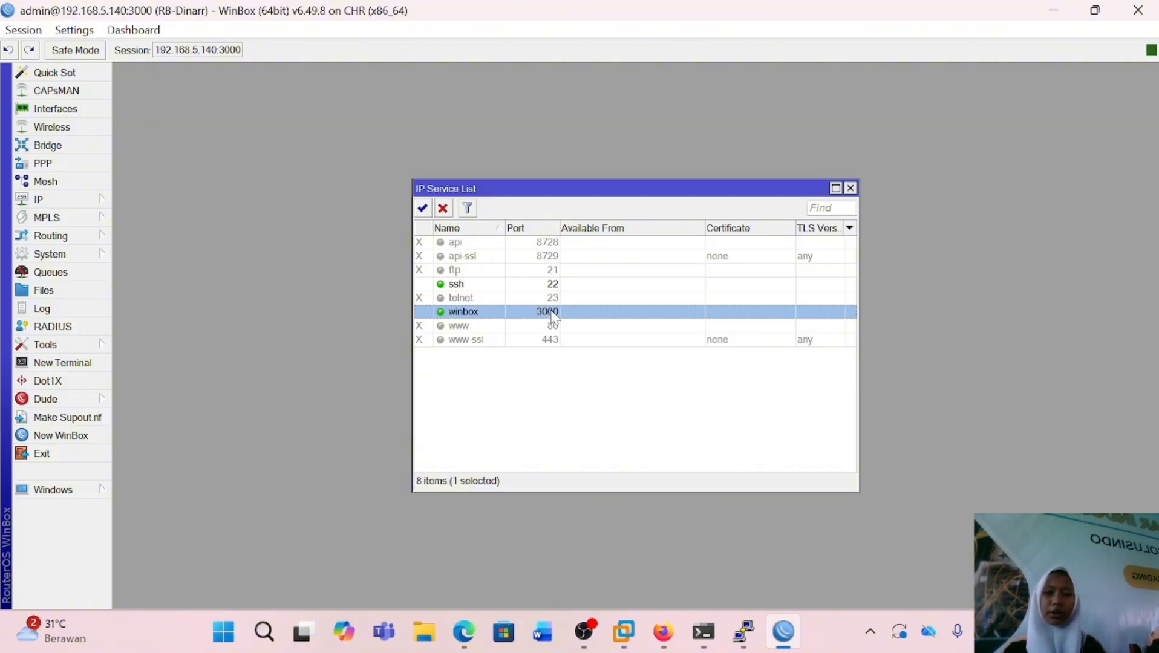
{"action": "key", "text": "BackSpace"}
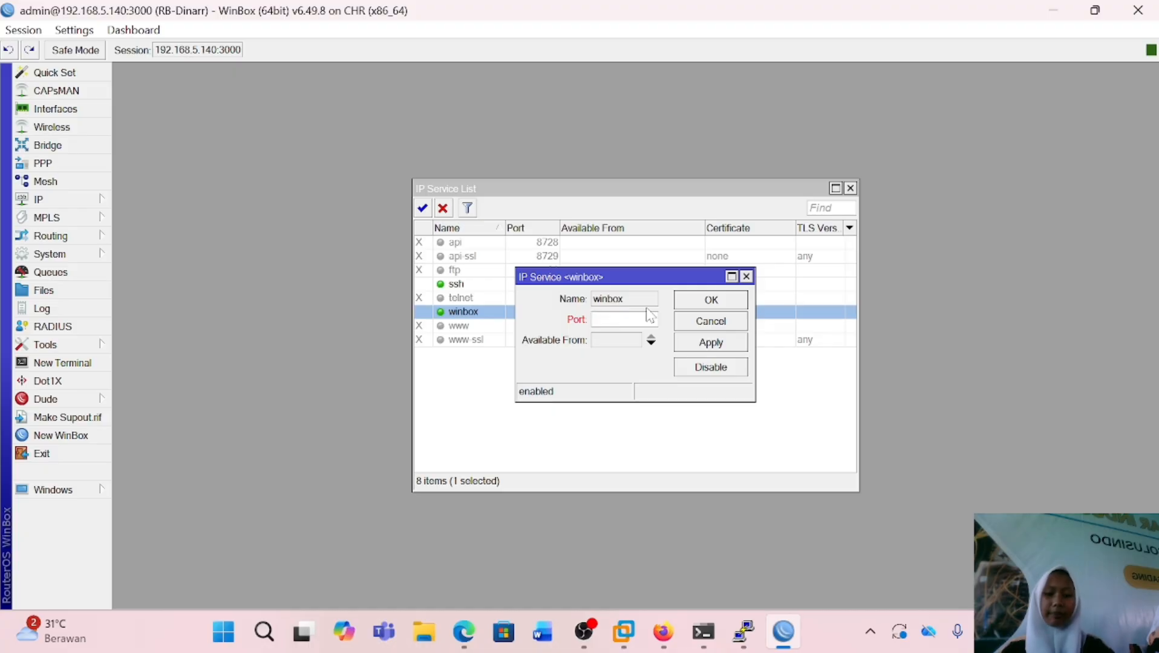
{"action": "type", "text": "8291"}
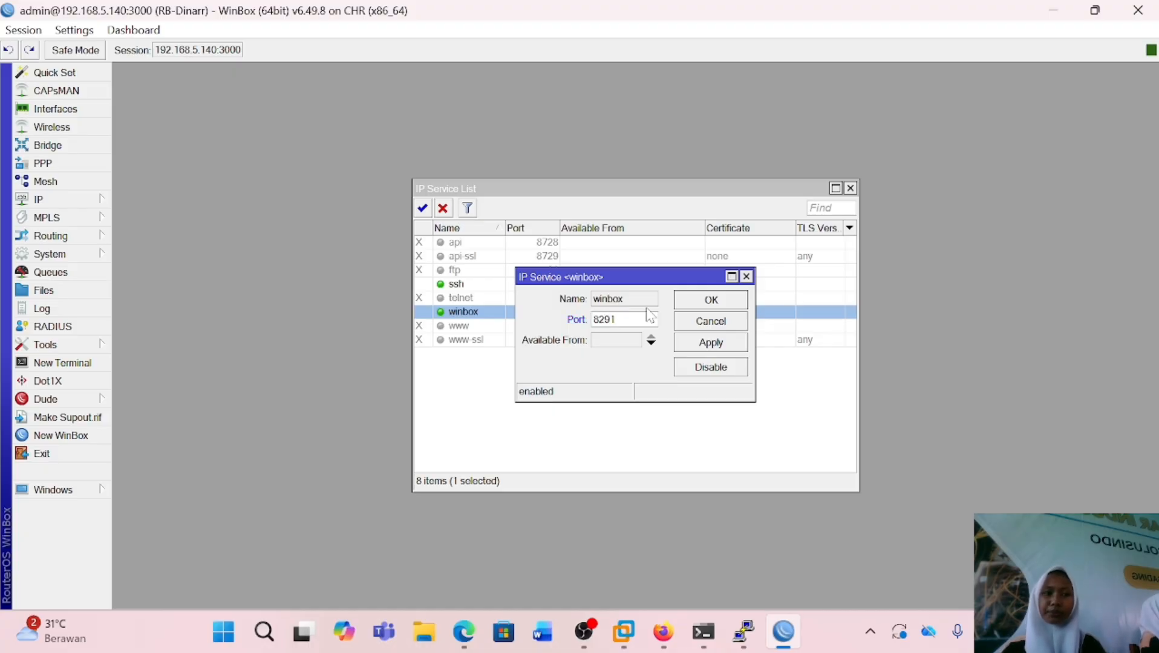
{"action": "left_click", "coordinate": [715, 342]}
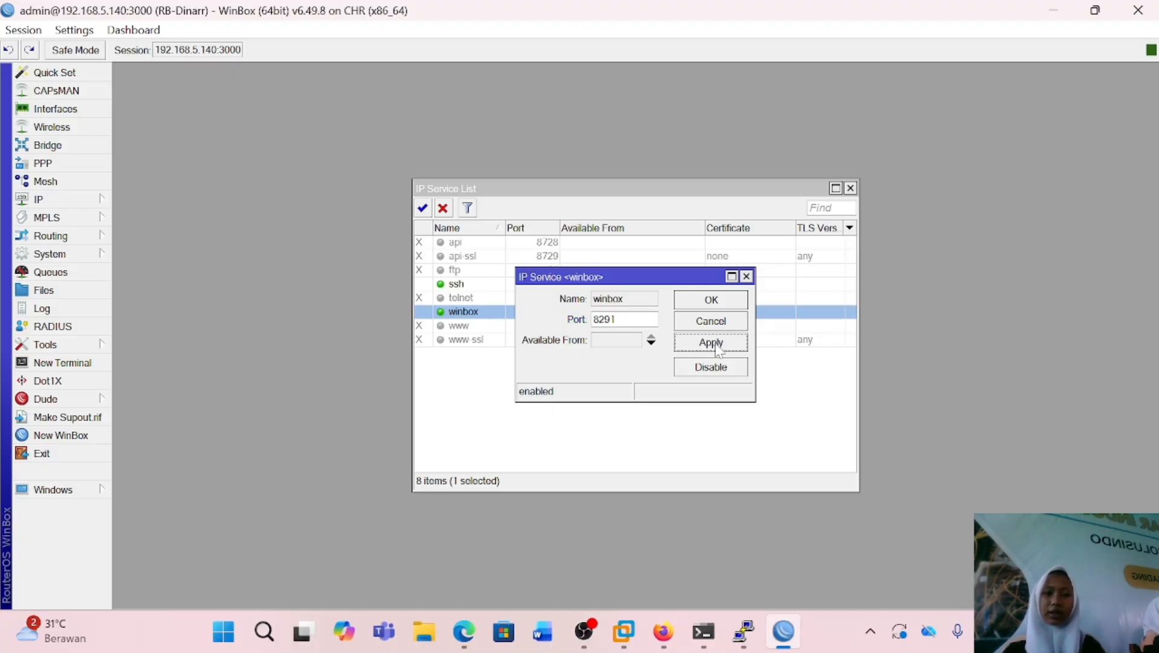
{"action": "left_click", "coordinate": [713, 300]}
{"action": "left_click", "coordinate": [851, 188]}
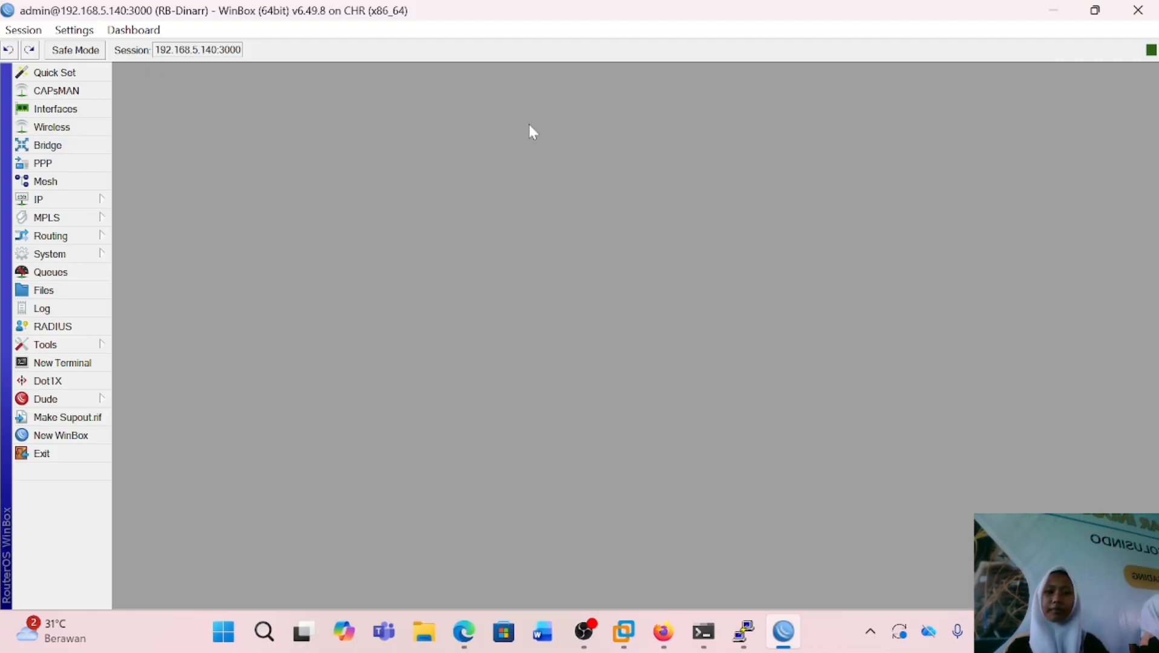
Open the router's user list, examine the user groups and their policies, and return to the users.
{"action": "left_click", "coordinate": [93, 254]}
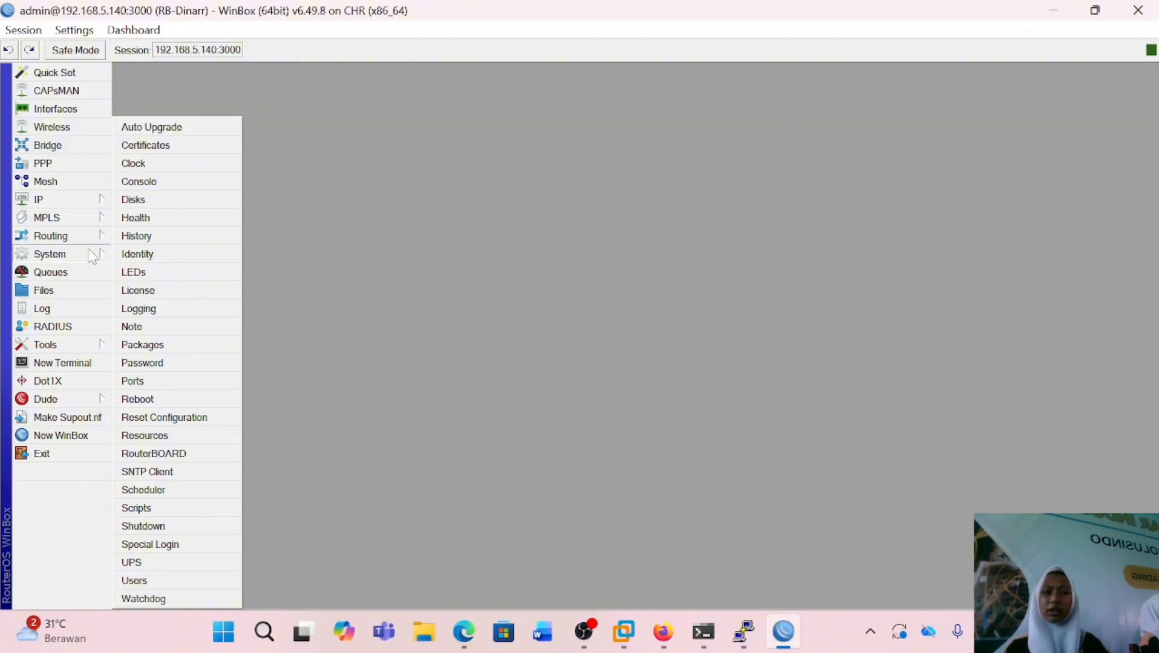
{"action": "left_click", "coordinate": [160, 583]}
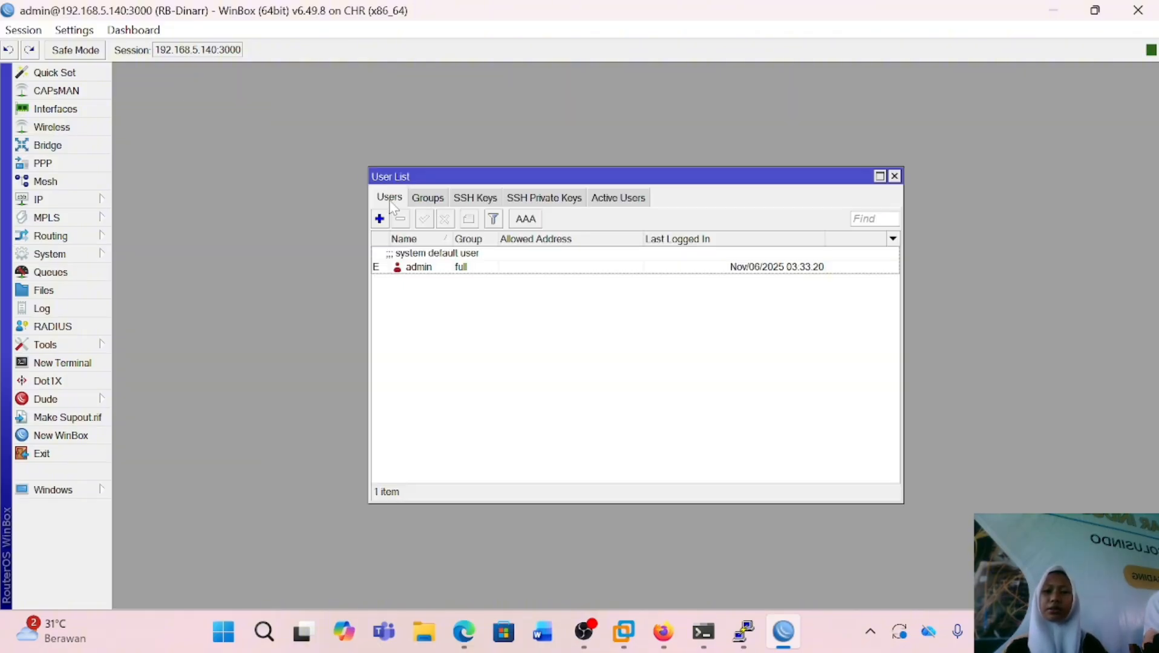
{"action": "left_click", "coordinate": [427, 200]}
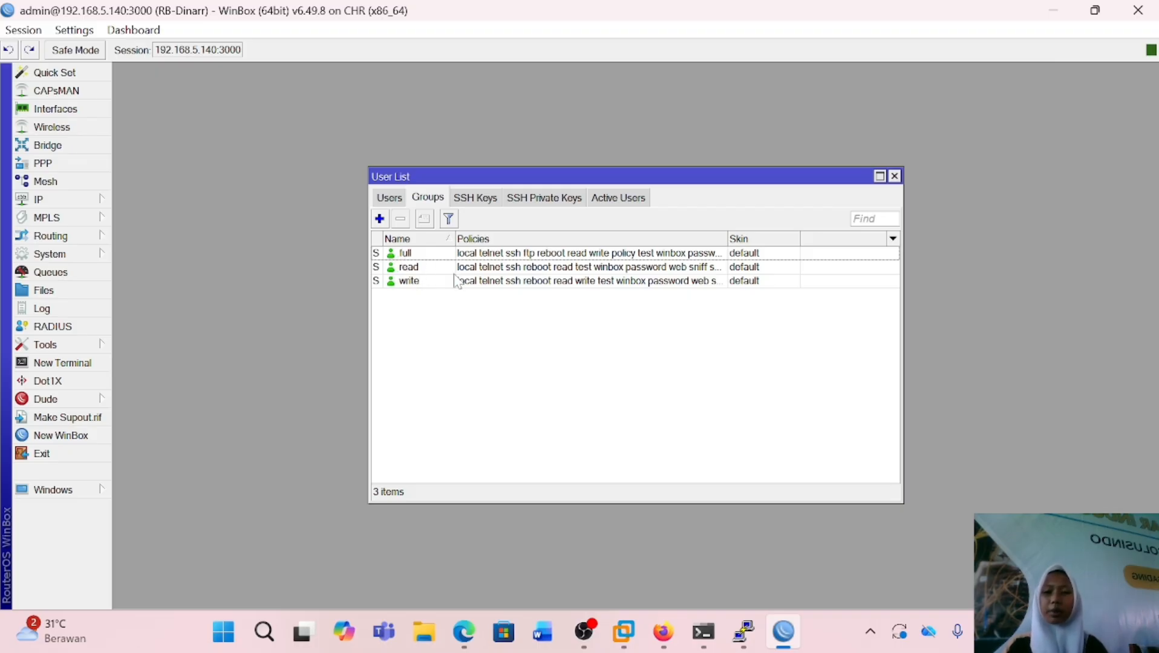
{"action": "left_click", "coordinate": [400, 200]}
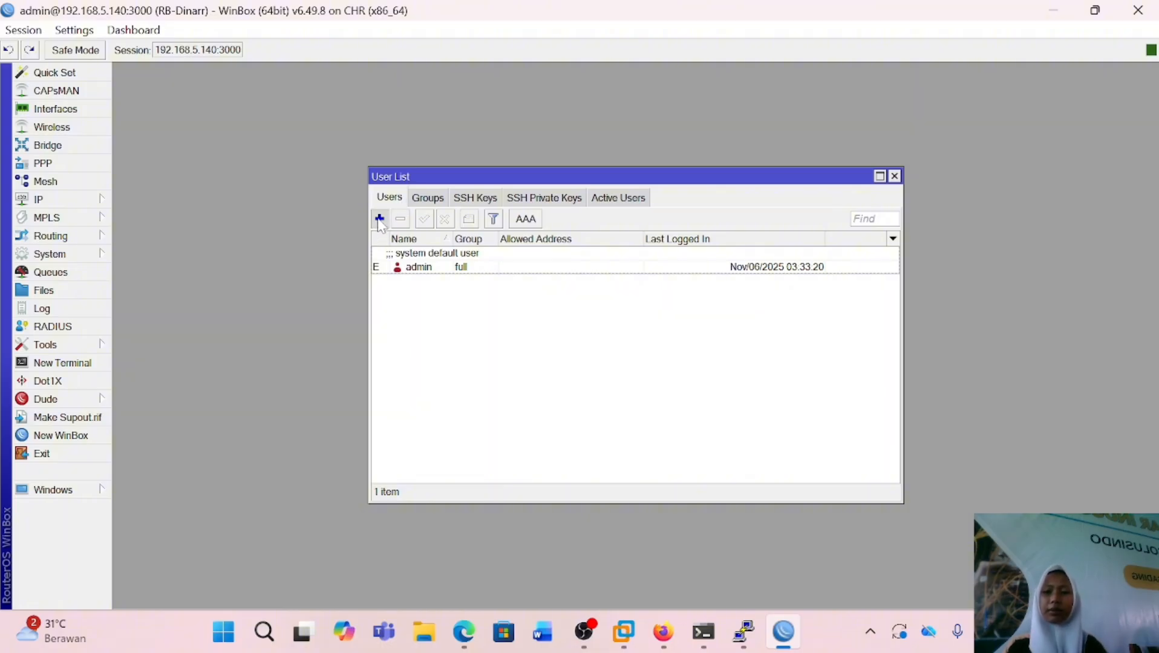
Start a new router user named with the person's first name and assign it to the full group.
{"action": "left_click", "coordinate": [379, 219]}
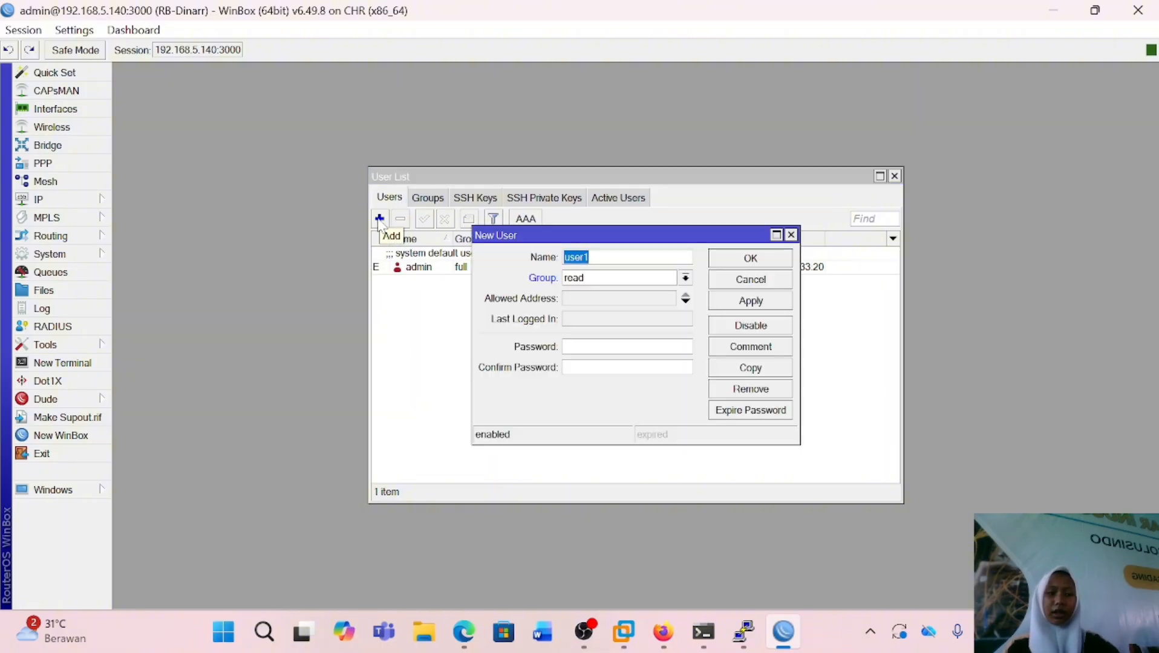
{"action": "key", "text": "BackSpace"}
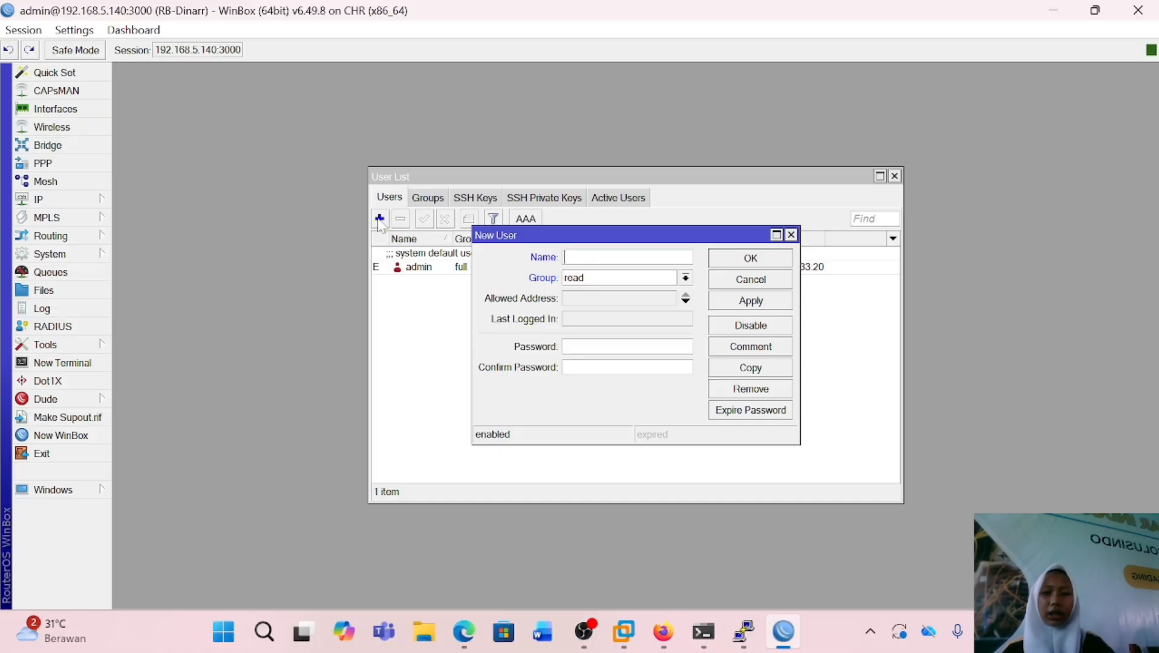
{"action": "type", "text": "Dinar"}
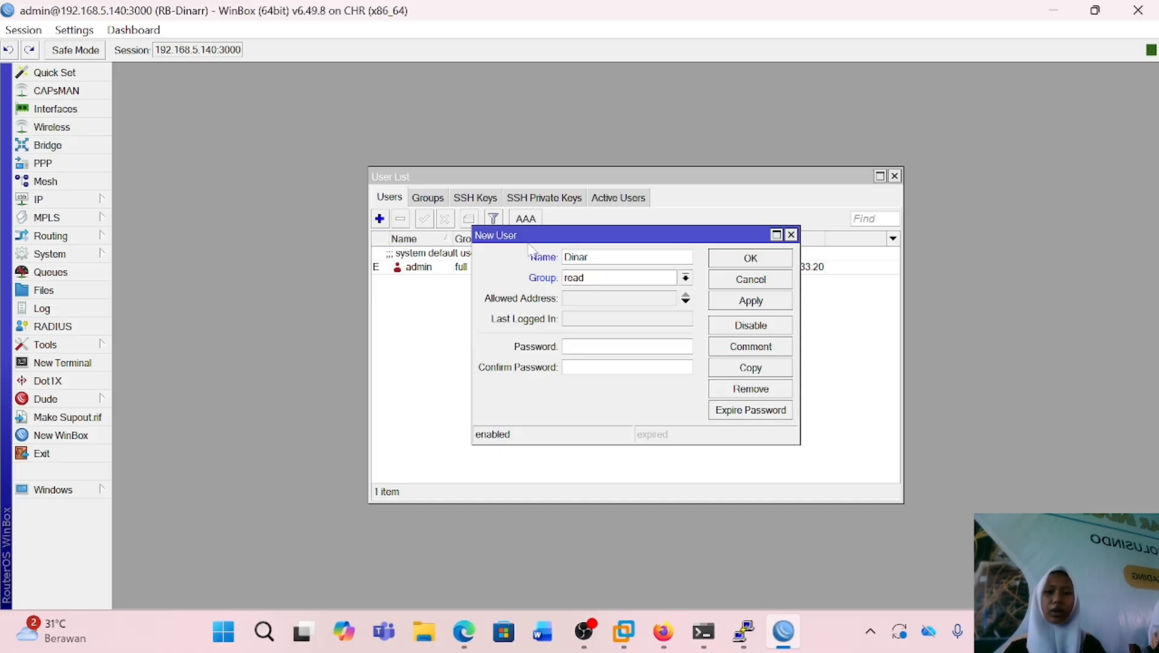
{"action": "left_click", "coordinate": [685, 277]}
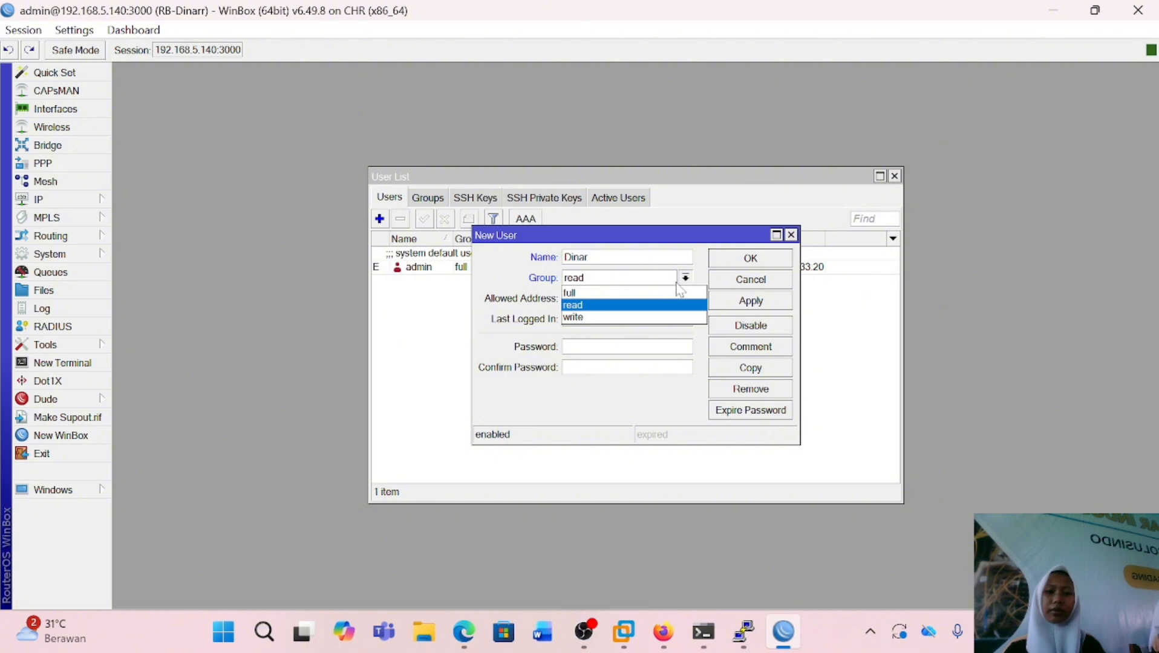
{"action": "left_click", "coordinate": [674, 293]}
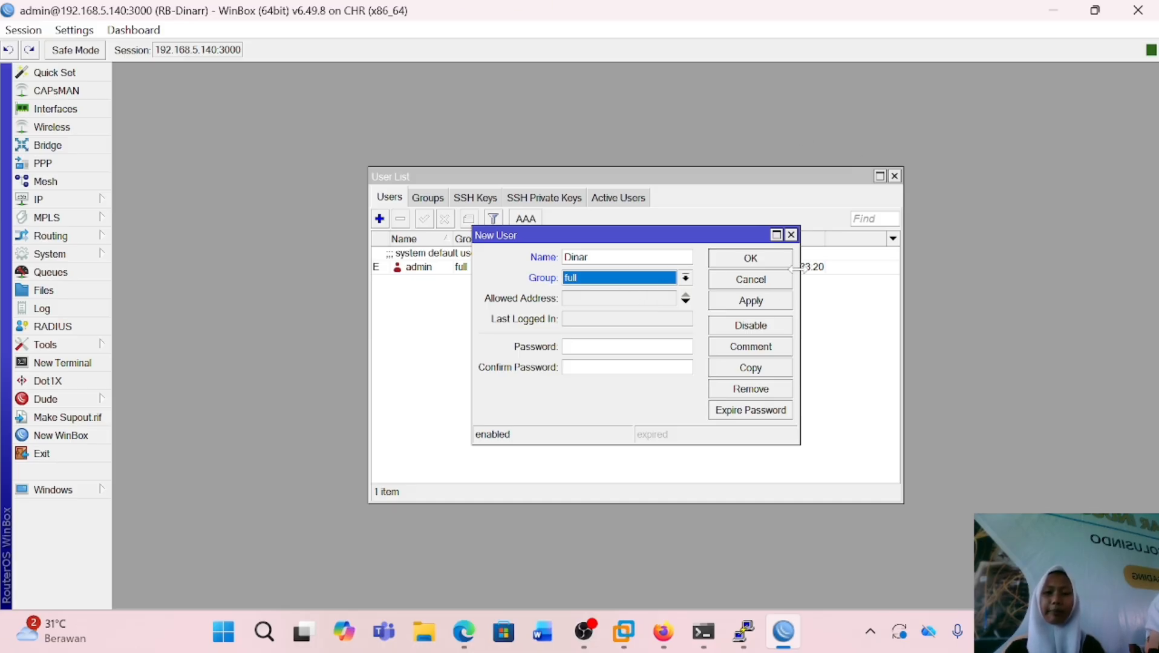
Enter and confirm the account password for the new full-group user, and save the user.
{"action": "left_click", "coordinate": [642, 347]}
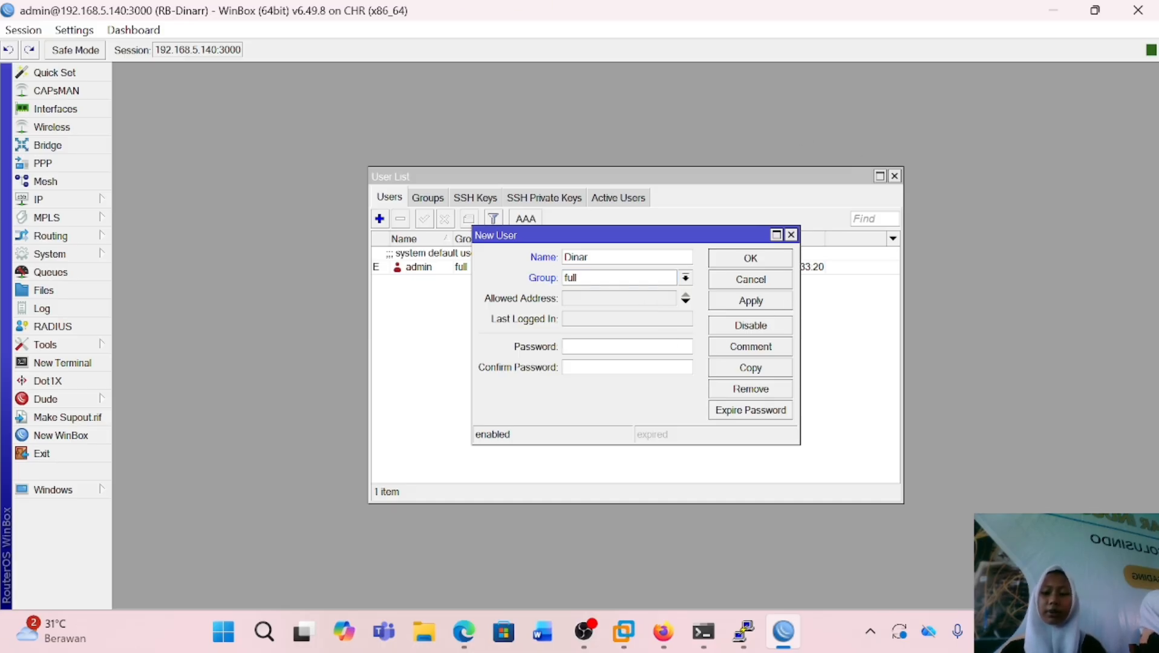
{"action": "type", "text": "1"}
{"action": "type", "text": "**"}
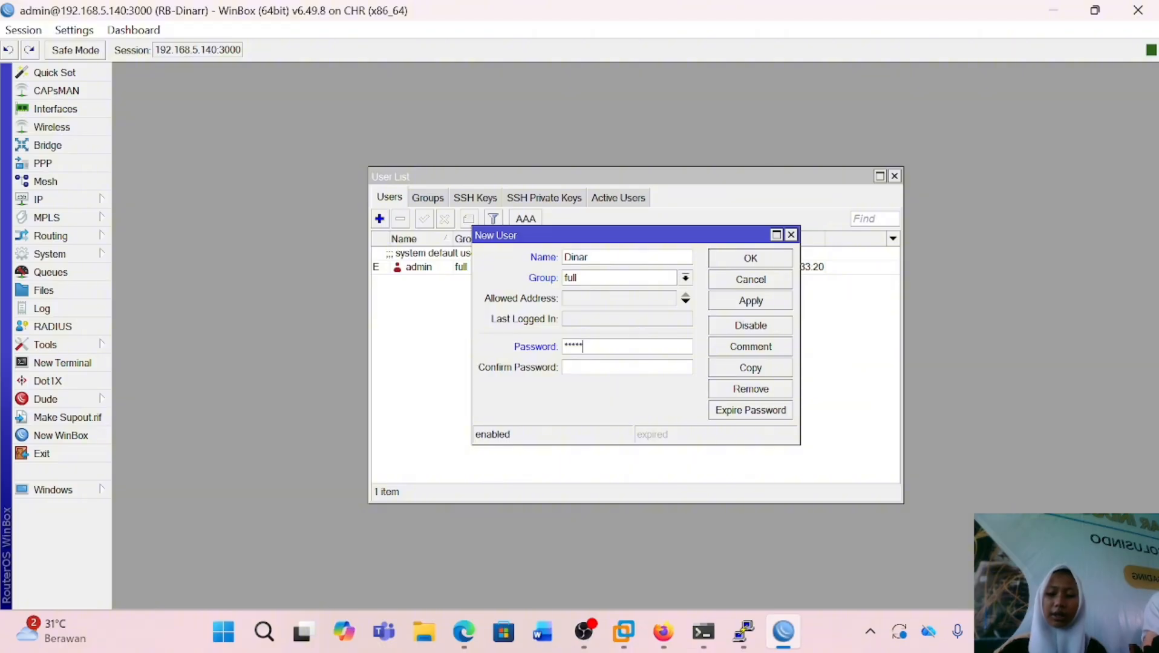
{"action": "left_click", "coordinate": [649, 367]}
{"action": "type", "text": "***"}
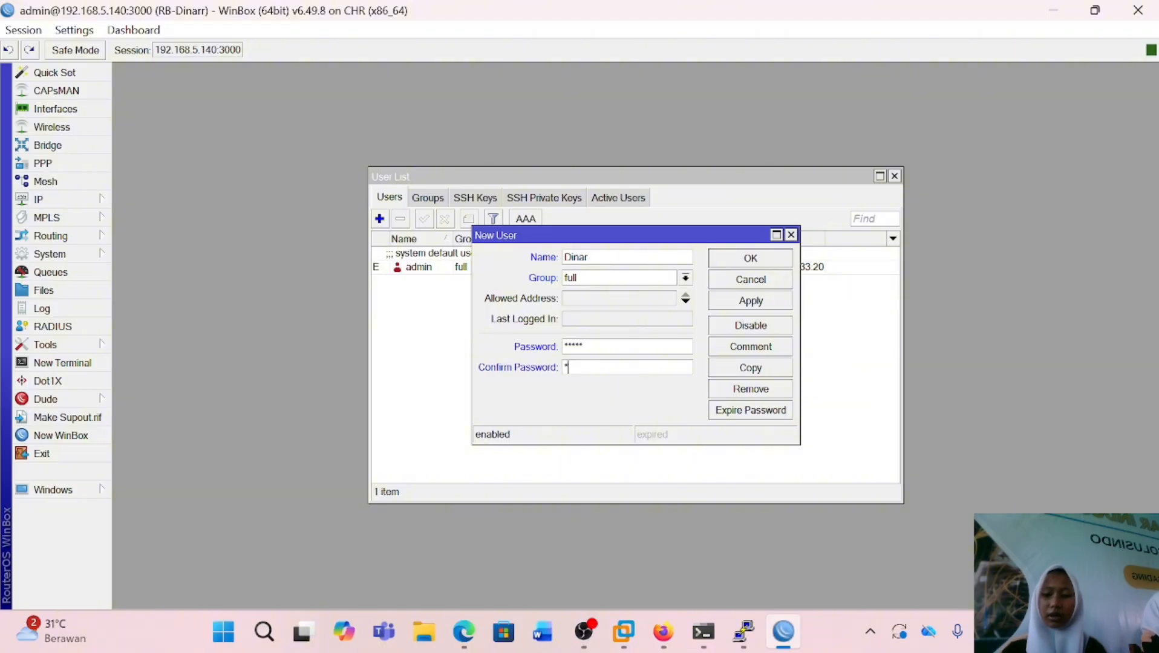
{"action": "type", "text": "*"}
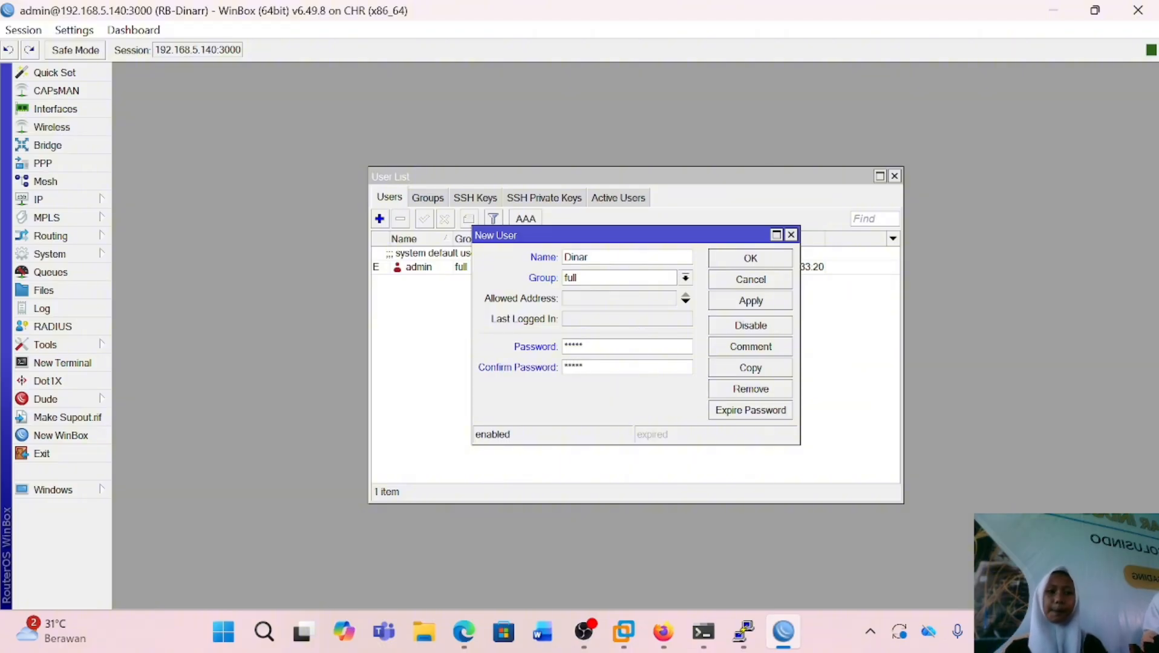
{"action": "left_click", "coordinate": [752, 303]}
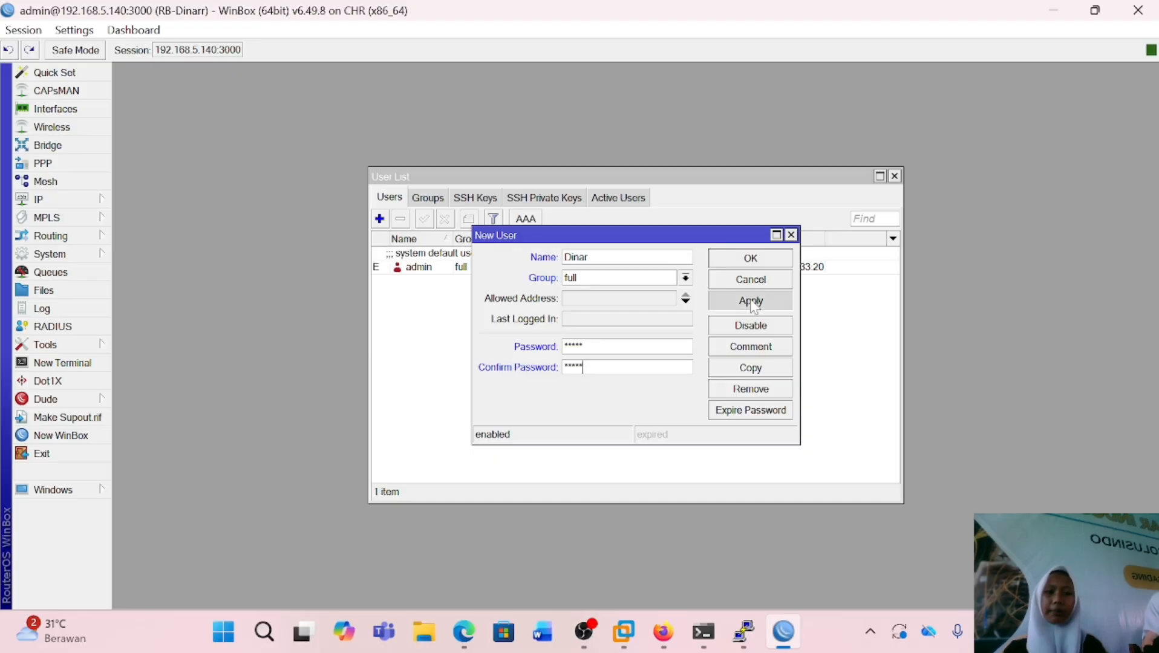
{"action": "left_click", "coordinate": [756, 263]}
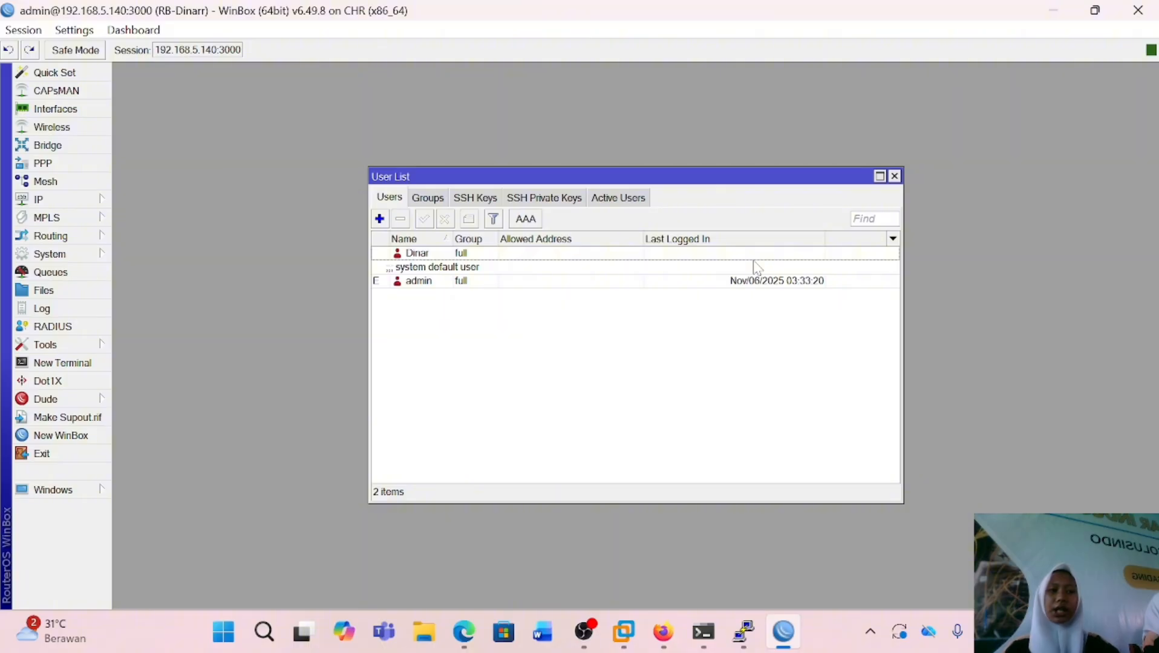
Disable the default admin user and open a new WinBox login window.
{"action": "left_click", "coordinate": [433, 280]}
{"action": "left_click", "coordinate": [445, 219]}
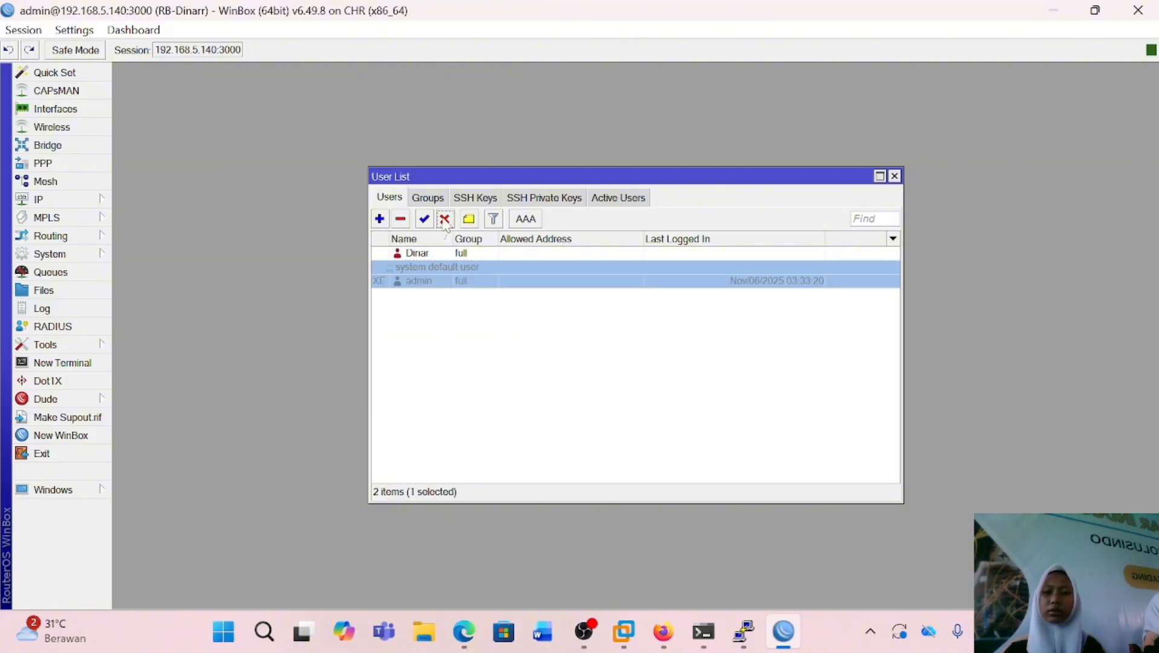
{"action": "left_click", "coordinate": [94, 435]}
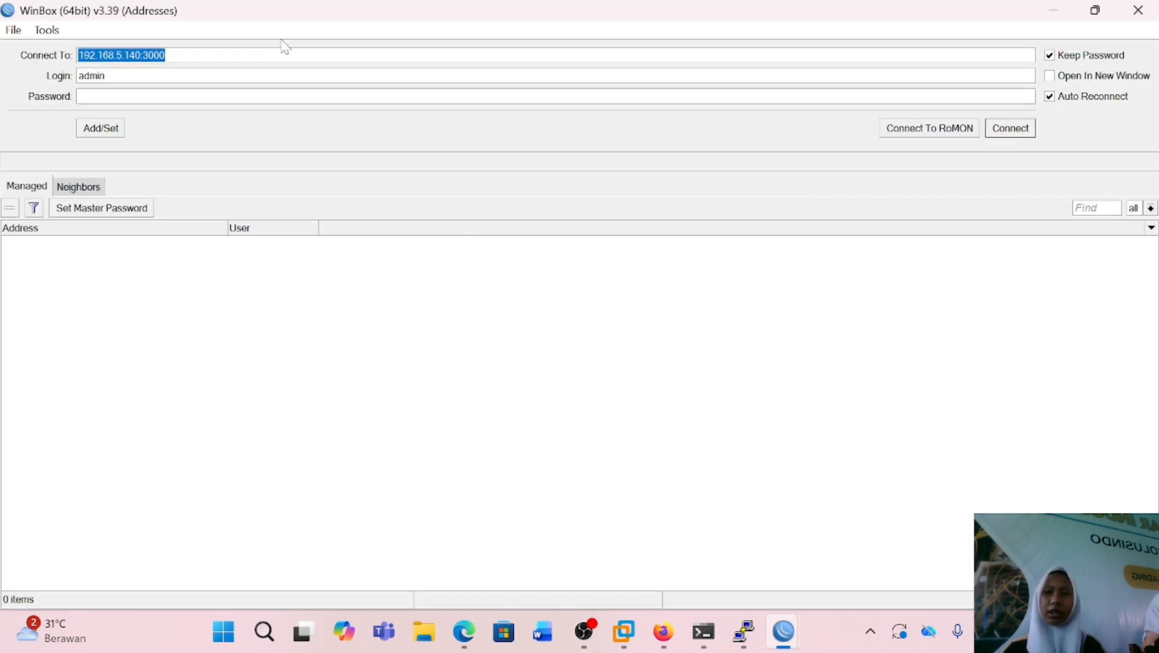
Connect to 192.168.5.140 without a port number, using the new full-group user's login name and account password.
{"action": "left_click", "coordinate": [166, 55]}
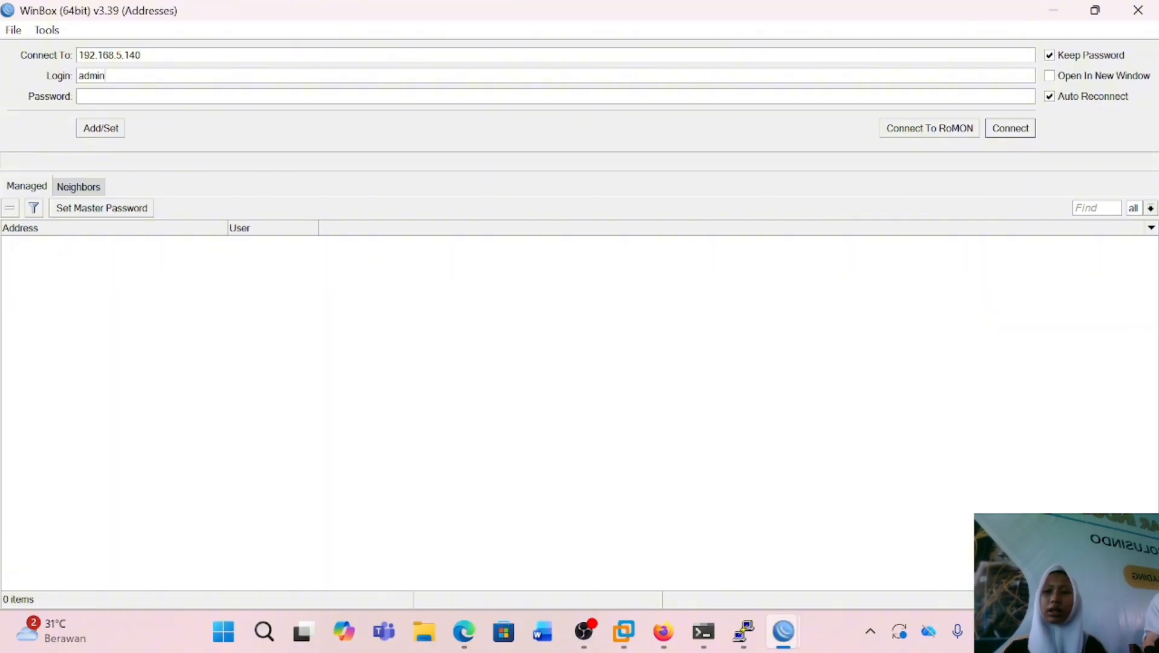
{"action": "key", "text": "BackSpace"}
{"action": "key", "text": "BackSpace"}
{"action": "key", "text": "BackSpace"}
{"action": "key", "text": "BackSpace"}
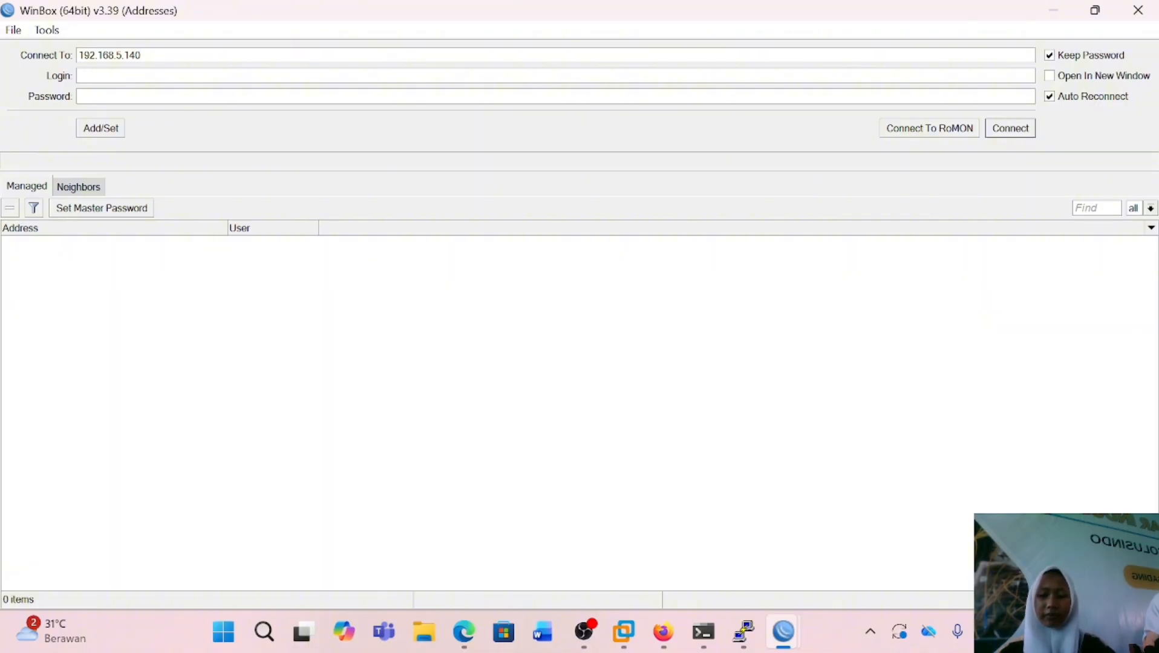
{"action": "type", "text": "Dinar"}
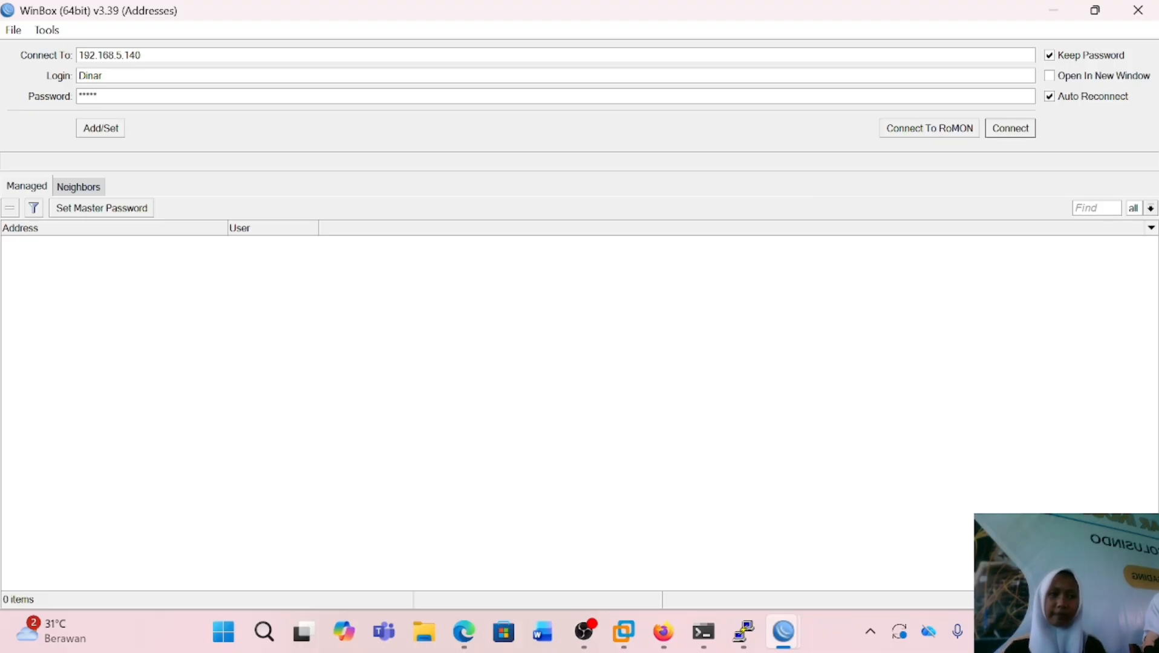
{"action": "left_click", "coordinate": [1031, 133]}
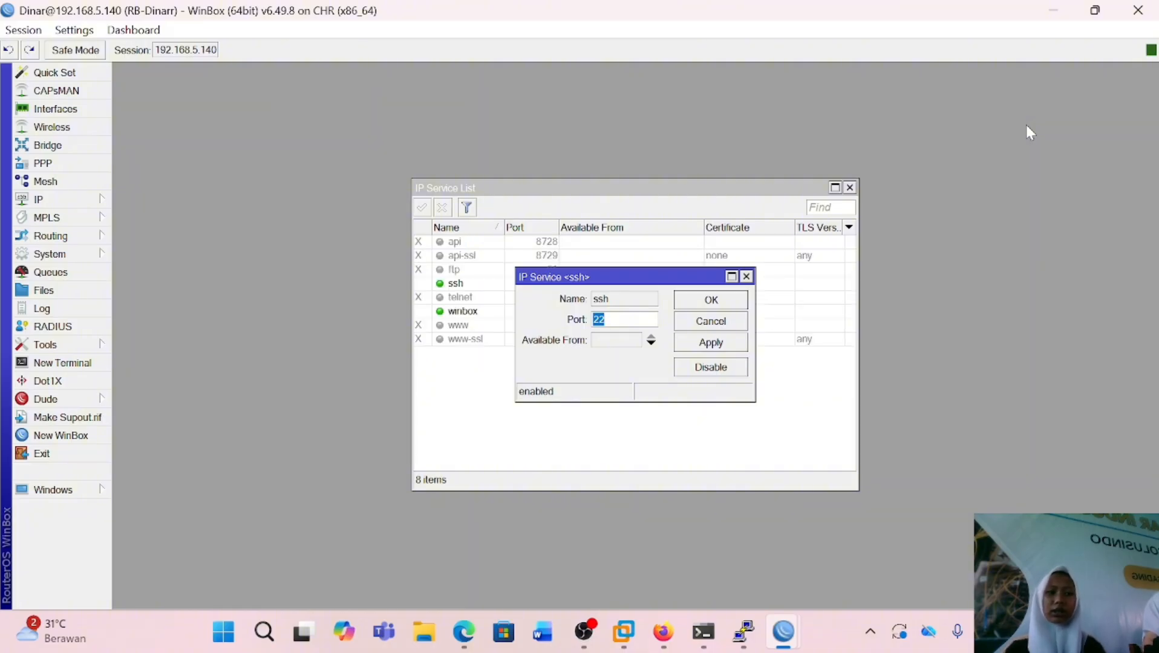
Close the new user's WinBox session and re-enable the default admin user in the user list.
{"action": "left_click", "coordinate": [1140, 8]}
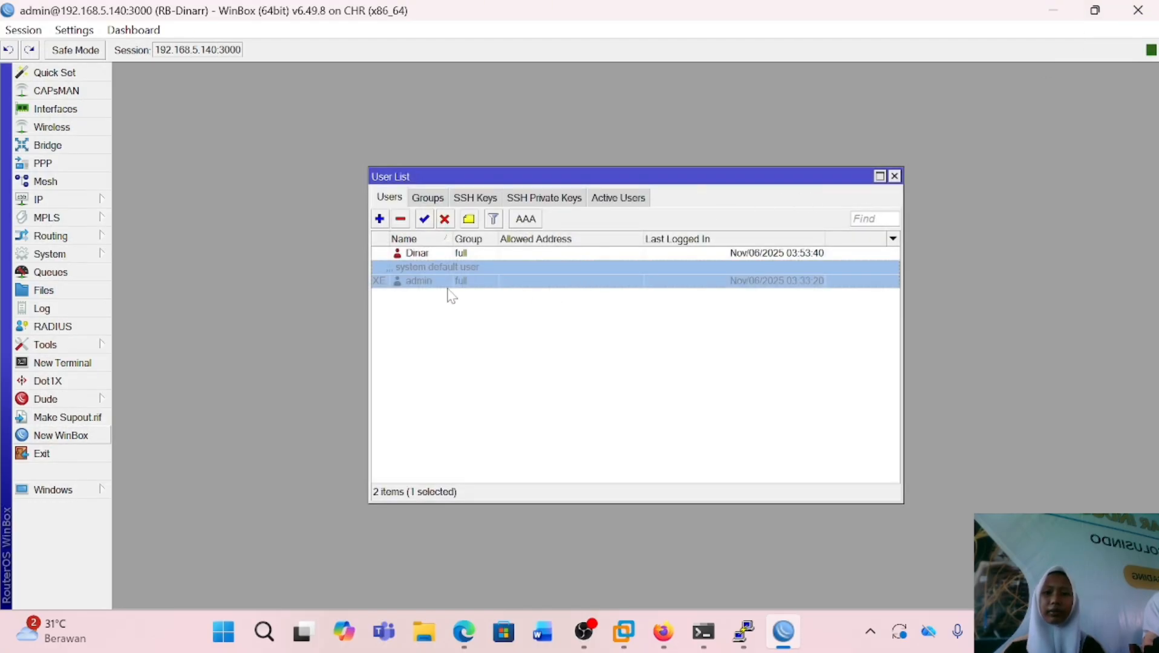
{"action": "left_click", "coordinate": [423, 221]}
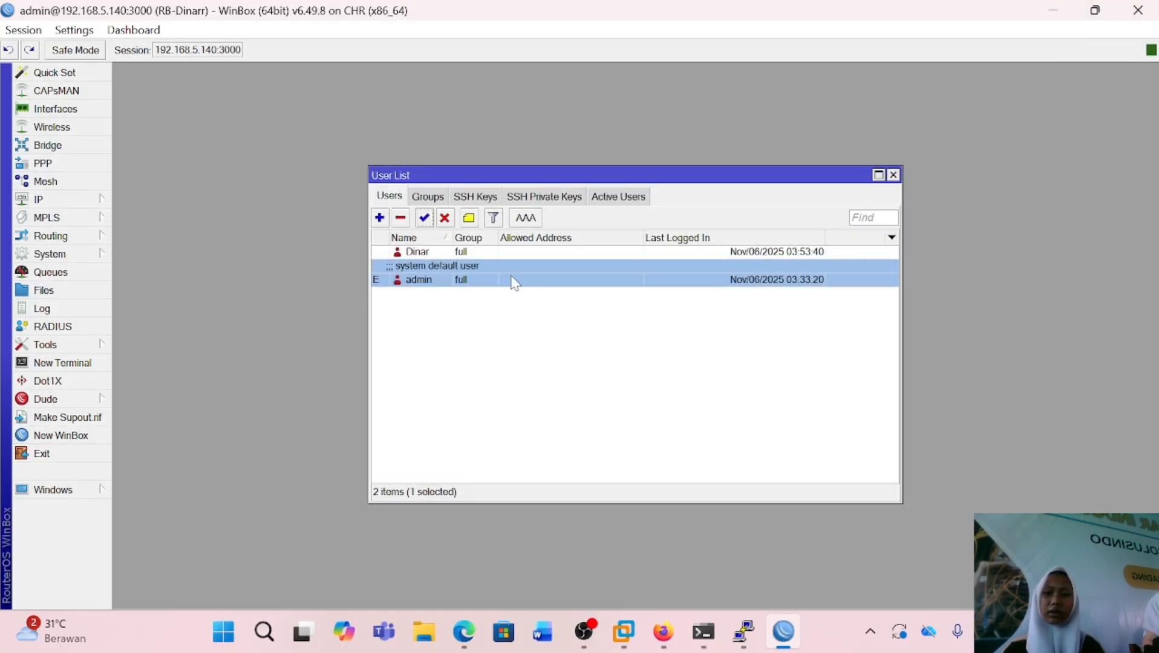
{"action": "left_click", "coordinate": [493, 326]}
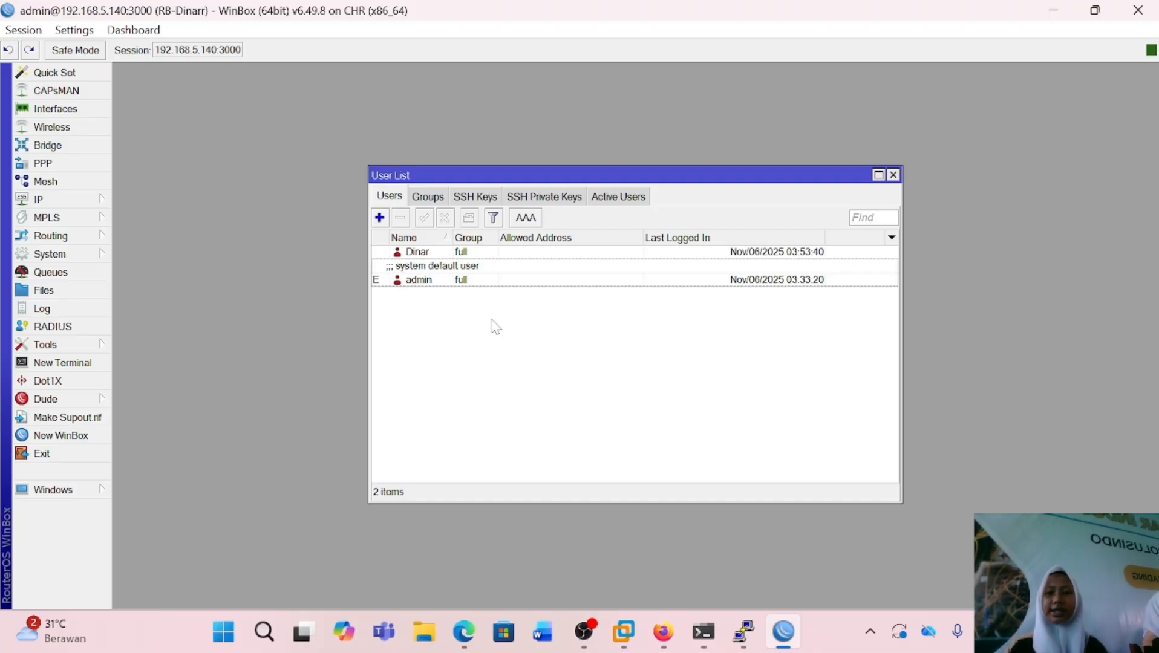
Review the user groups, then create user1 in the read group, entering and confirming its account password.
{"action": "left_click", "coordinate": [423, 198]}
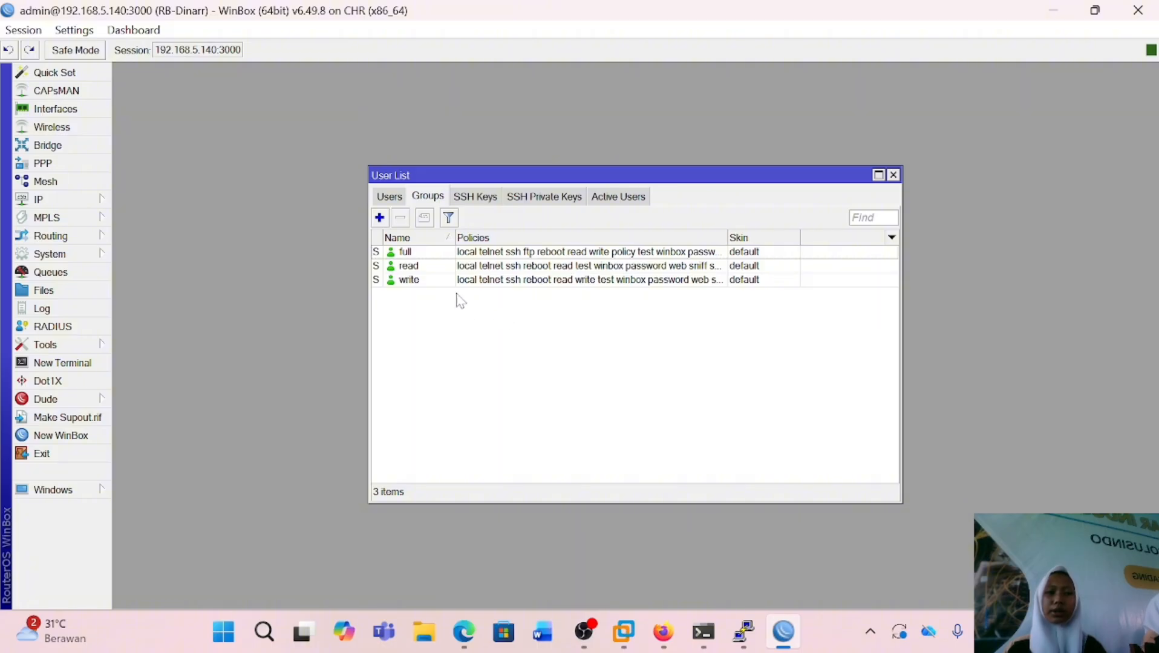
{"action": "left_click", "coordinate": [390, 202]}
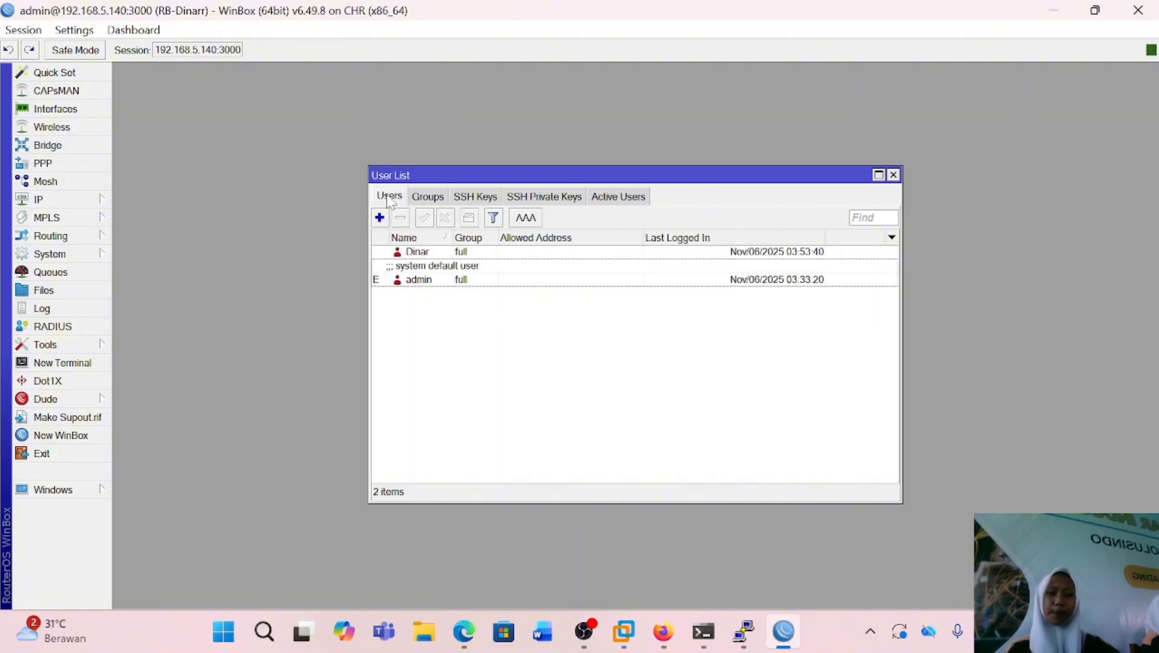
{"action": "left_click", "coordinate": [380, 218]}
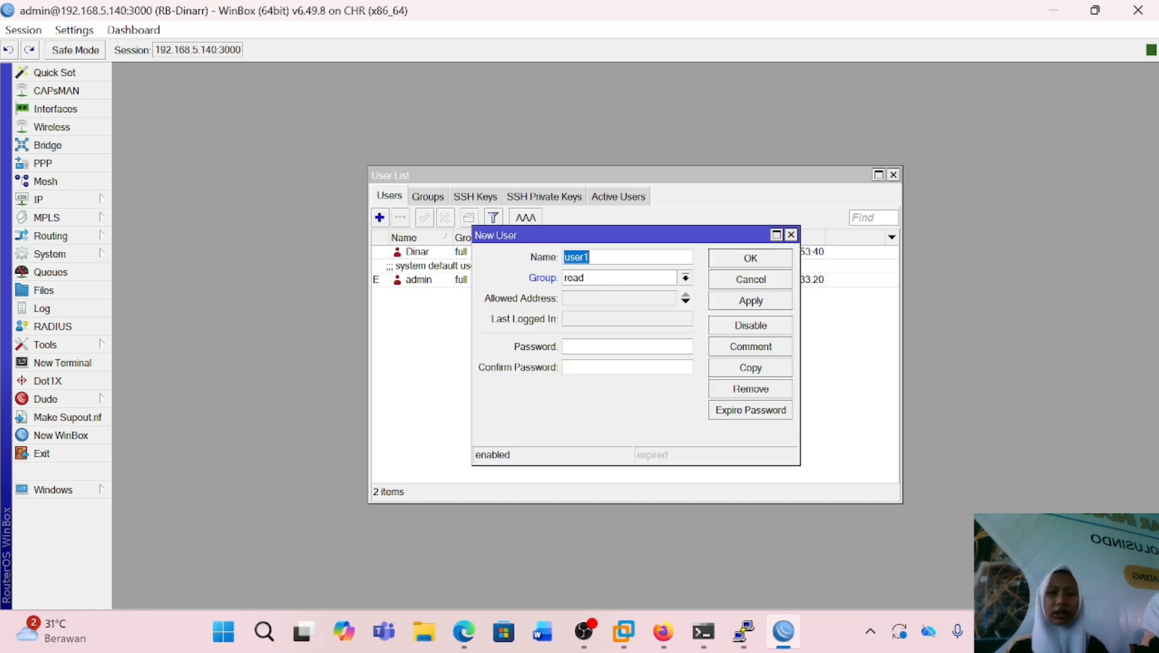
{"action": "left_click", "coordinate": [591, 257]}
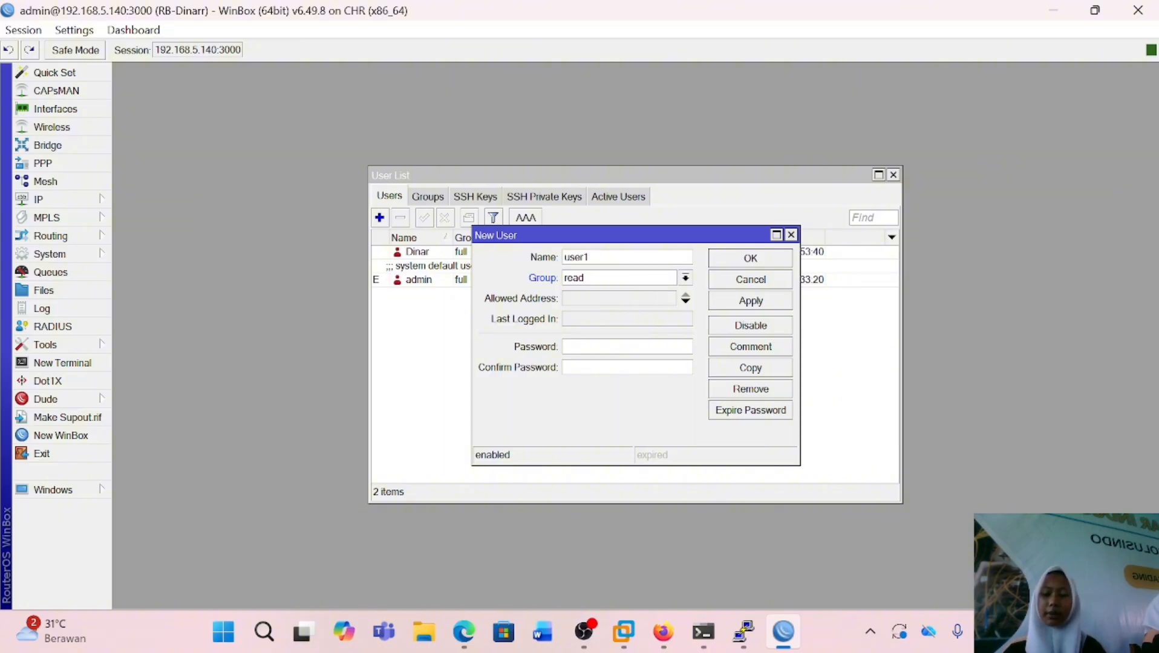
{"action": "type", "text": "*****"}
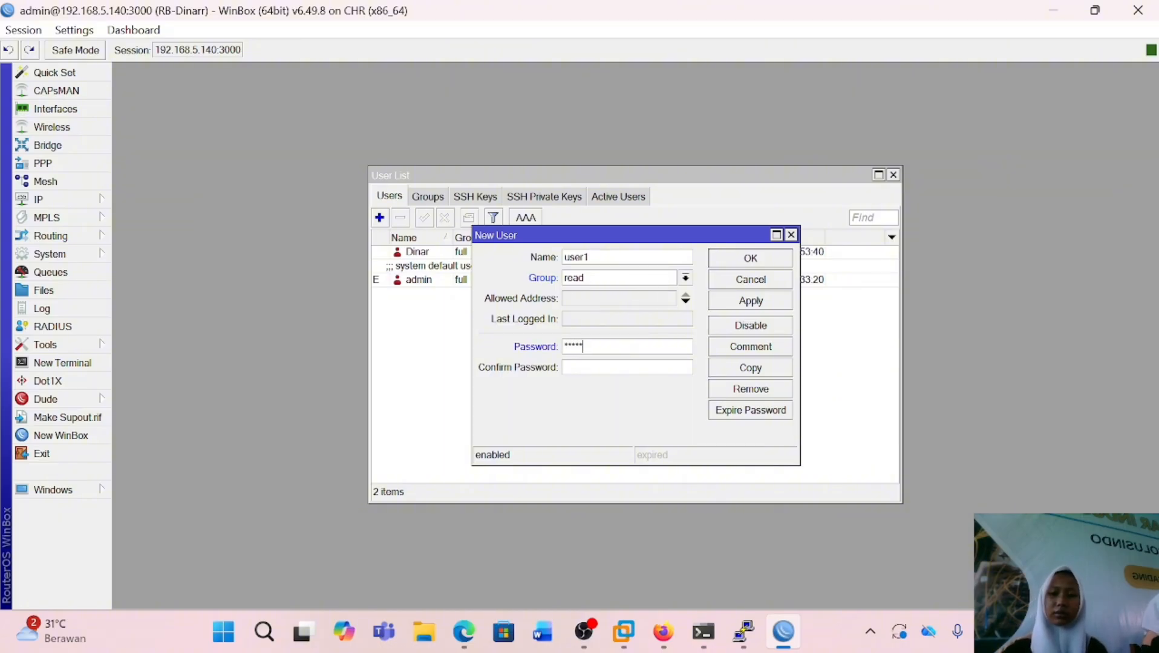
{"action": "key", "text": "Tab"}
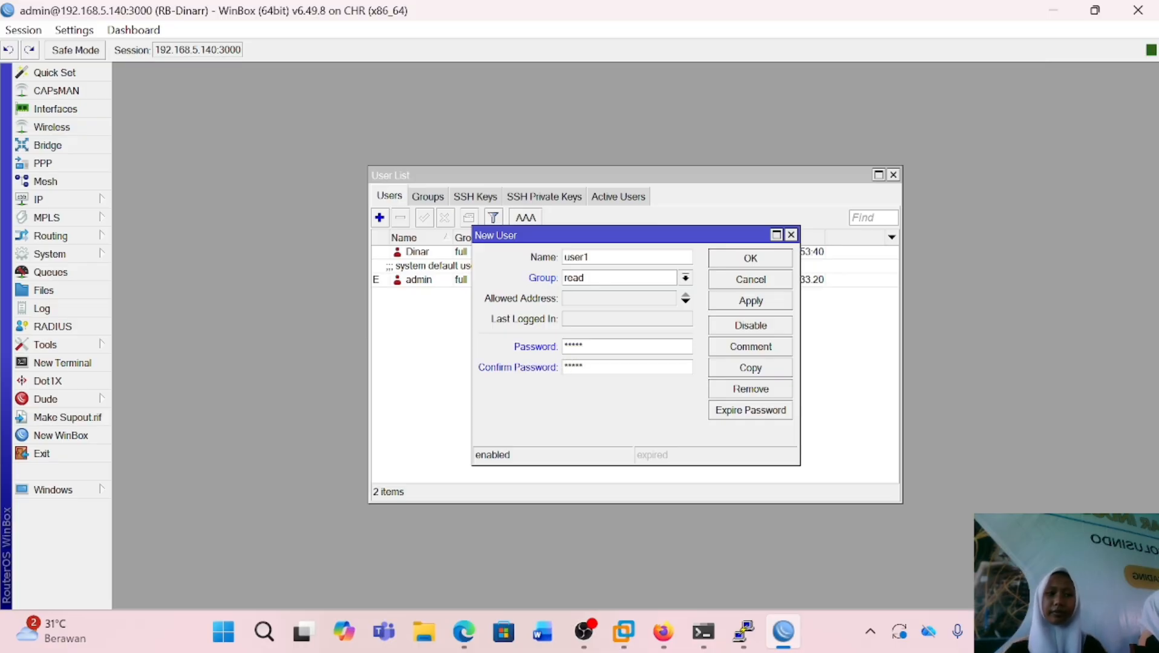
{"action": "type", "text": "*****"}
{"action": "left_click", "coordinate": [736, 302]}
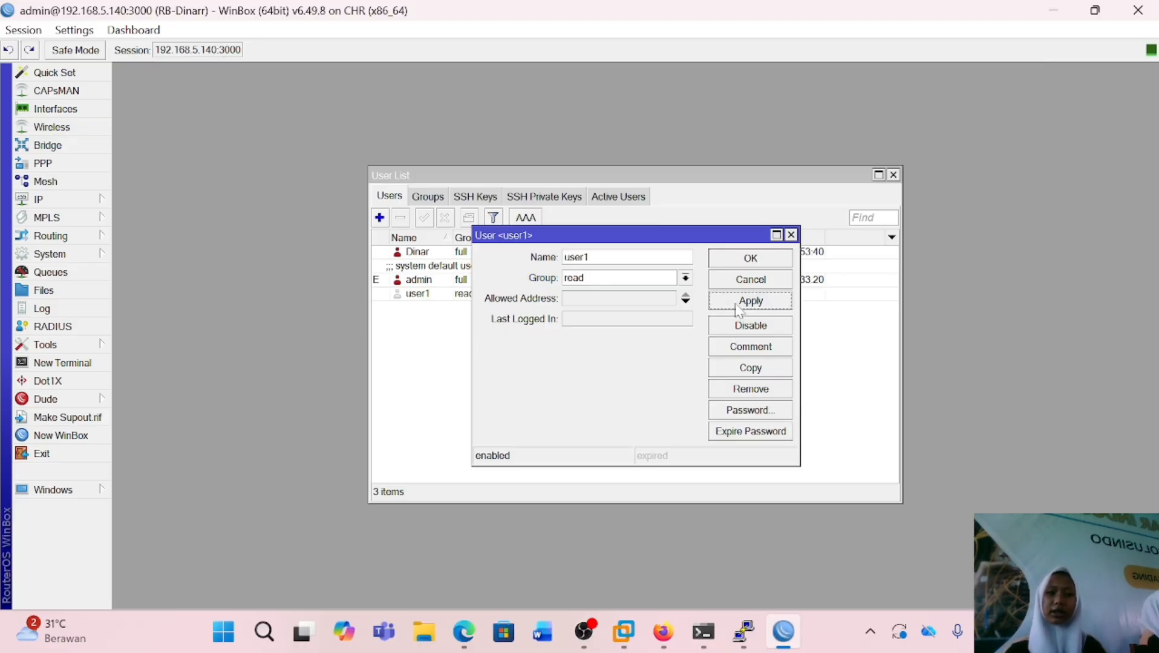
{"action": "left_click", "coordinate": [755, 278]}
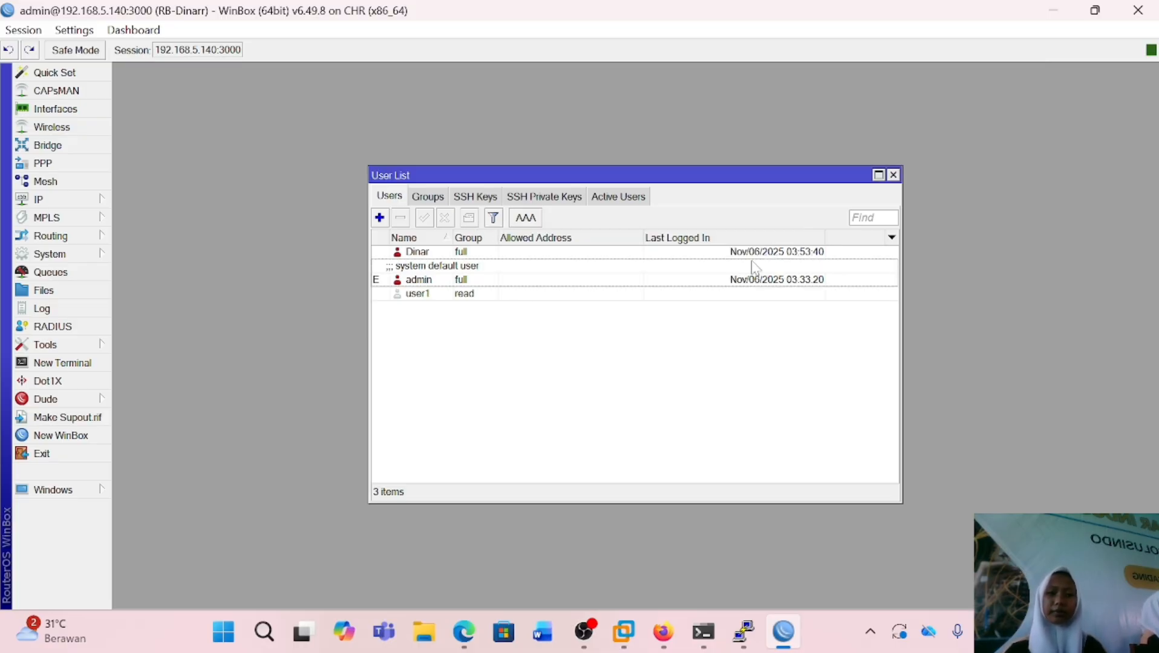
Open a new WinBox login window and connect to 192.168.5.140 as user1, keeping the filled-in password.
{"action": "left_click", "coordinate": [67, 439]}
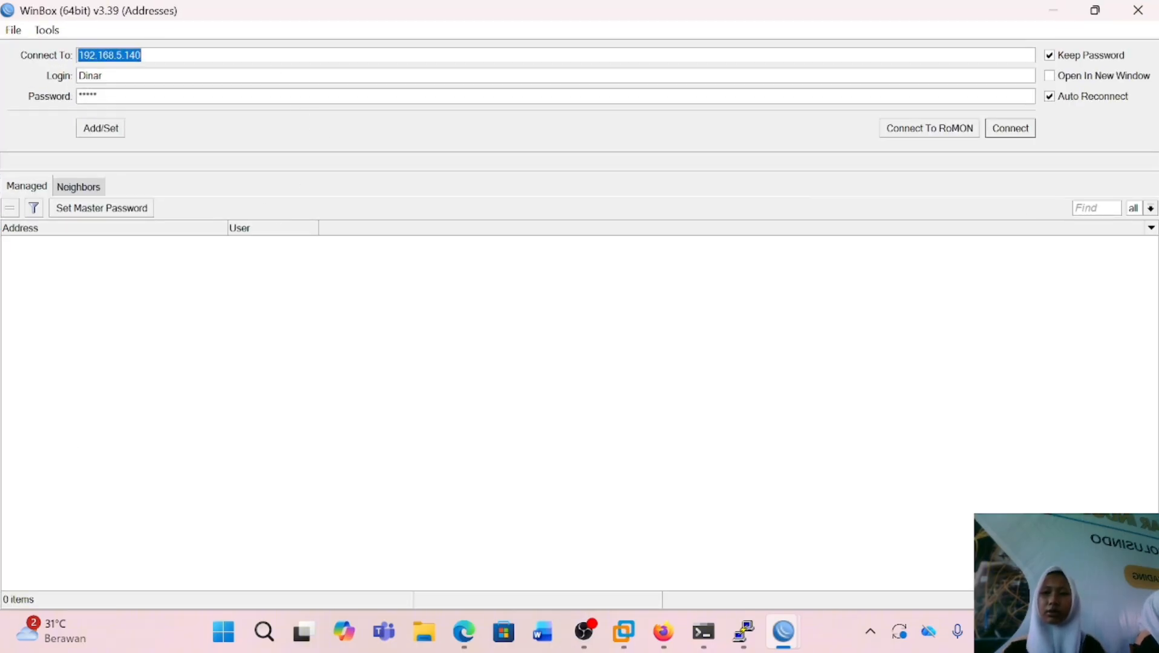
{"action": "key", "text": "End"}
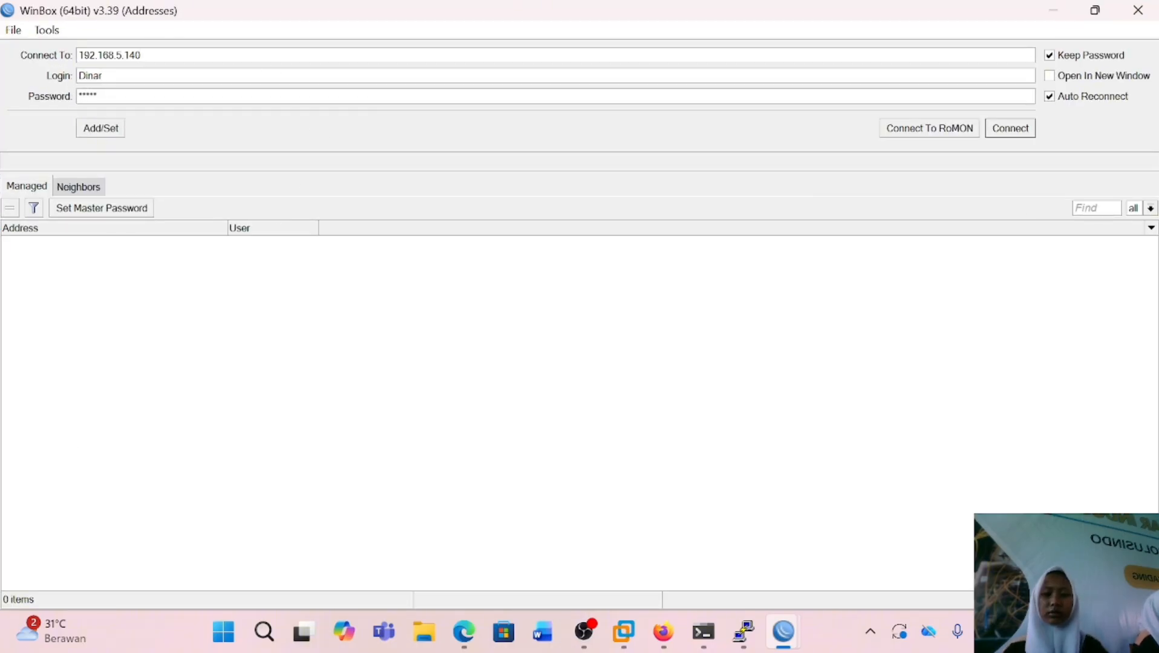
{"action": "key", "text": "Tab"}
{"action": "key", "text": "BackSpace"}
{"action": "key", "text": "BackSpace"}
{"action": "key", "text": "BackSpace"}
{"action": "key", "text": "BackSpace"}
{"action": "key", "text": "BackSpace"}
{"action": "type", "text": "user"}
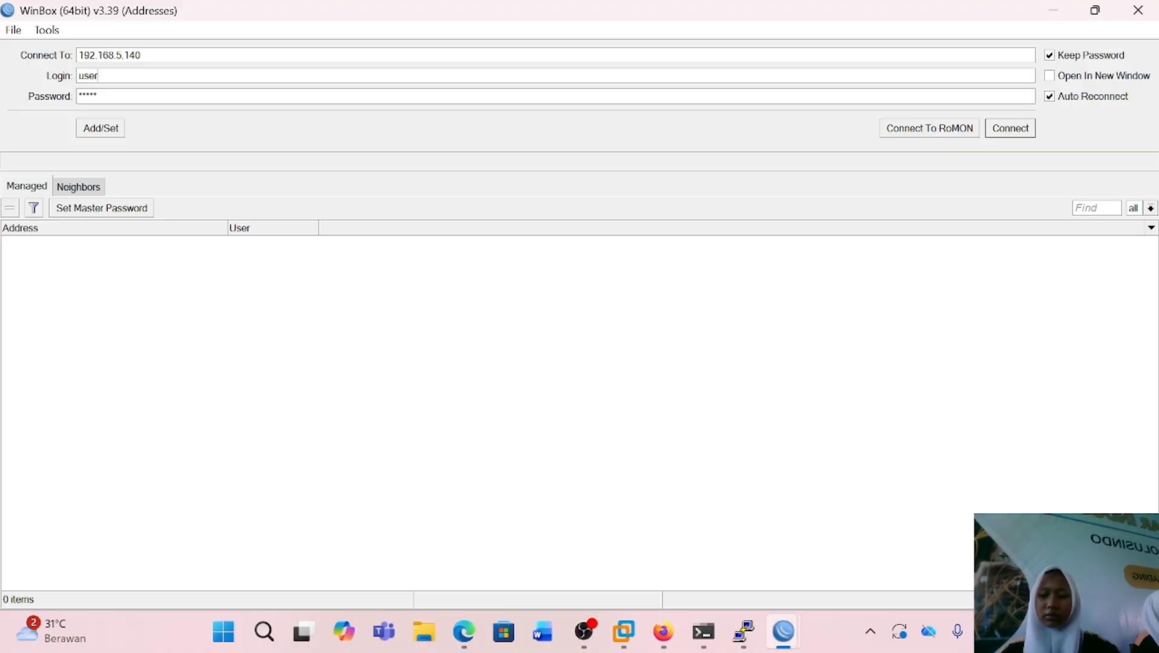
{"action": "type", "text": "1"}
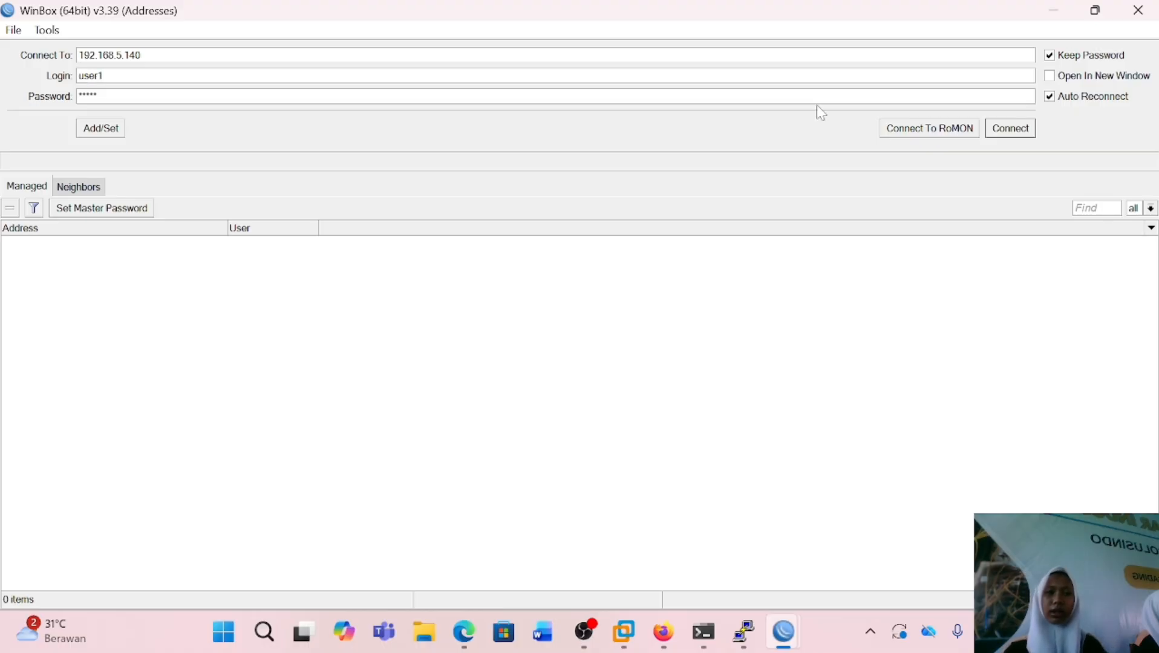
{"action": "left_click", "coordinate": [1025, 133]}
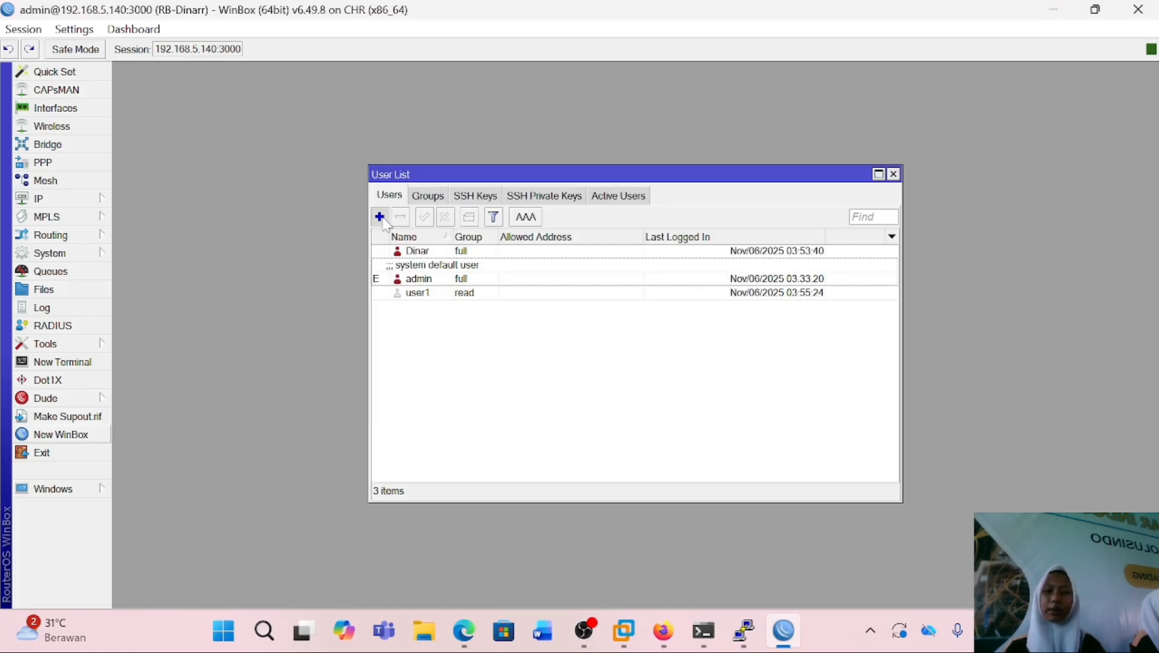
Create user2 in the write group, entering and confirming its account password.
{"action": "left_click", "coordinate": [380, 217]}
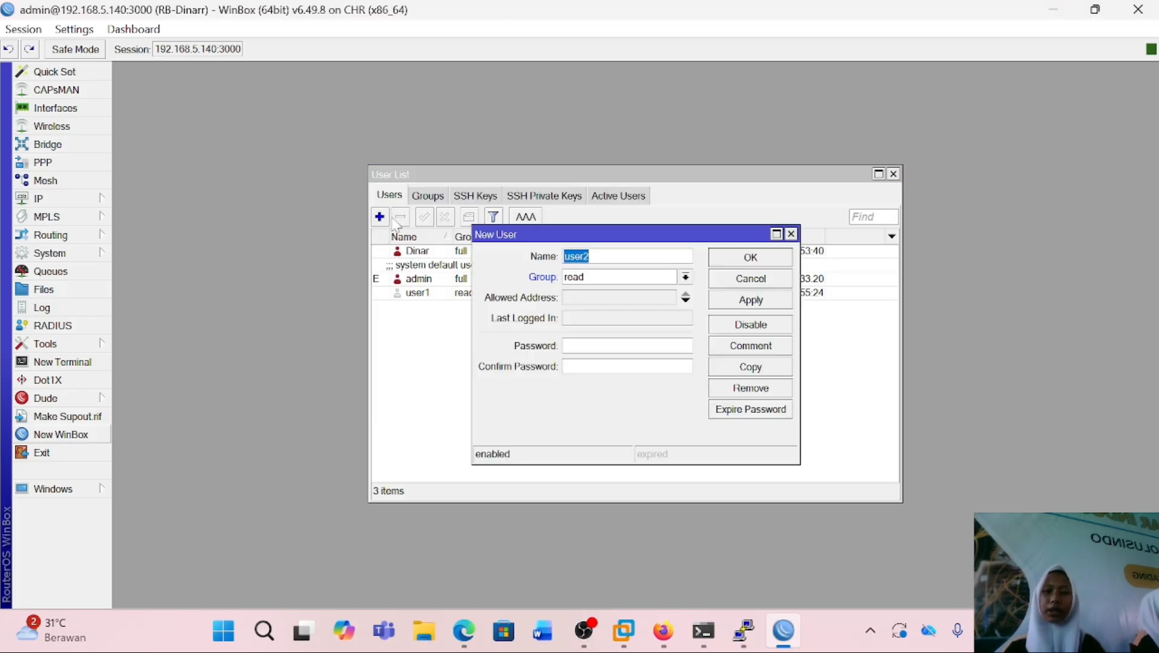
{"action": "left_click", "coordinate": [599, 257]}
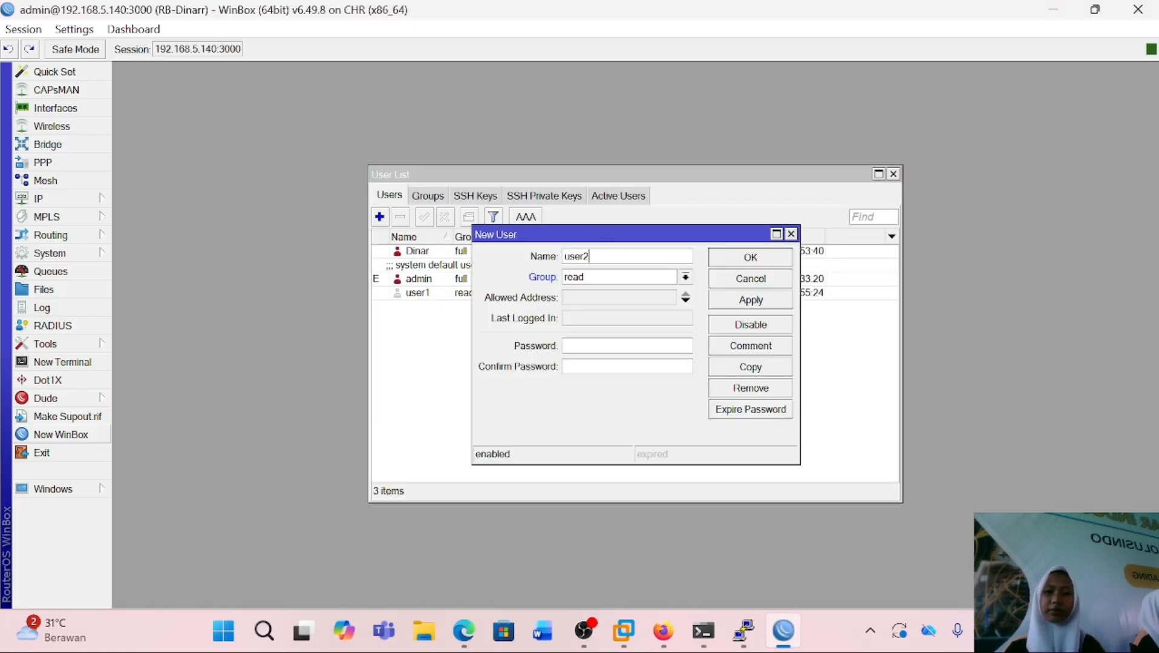
{"action": "left_click", "coordinate": [685, 278]}
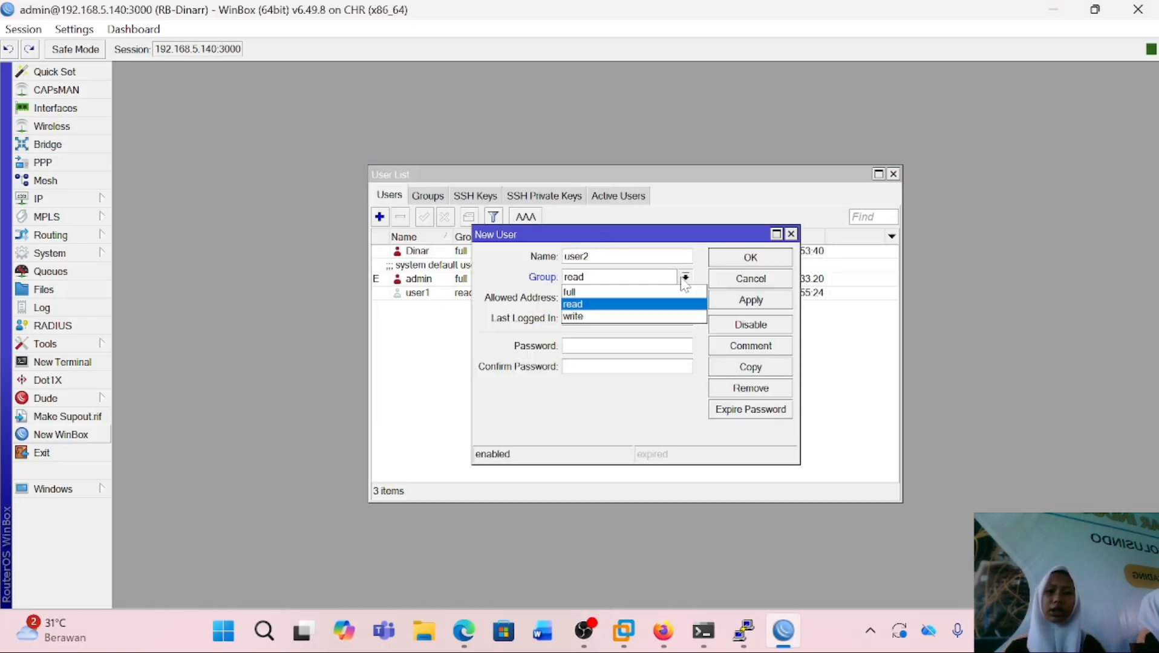
{"action": "left_click", "coordinate": [673, 317]}
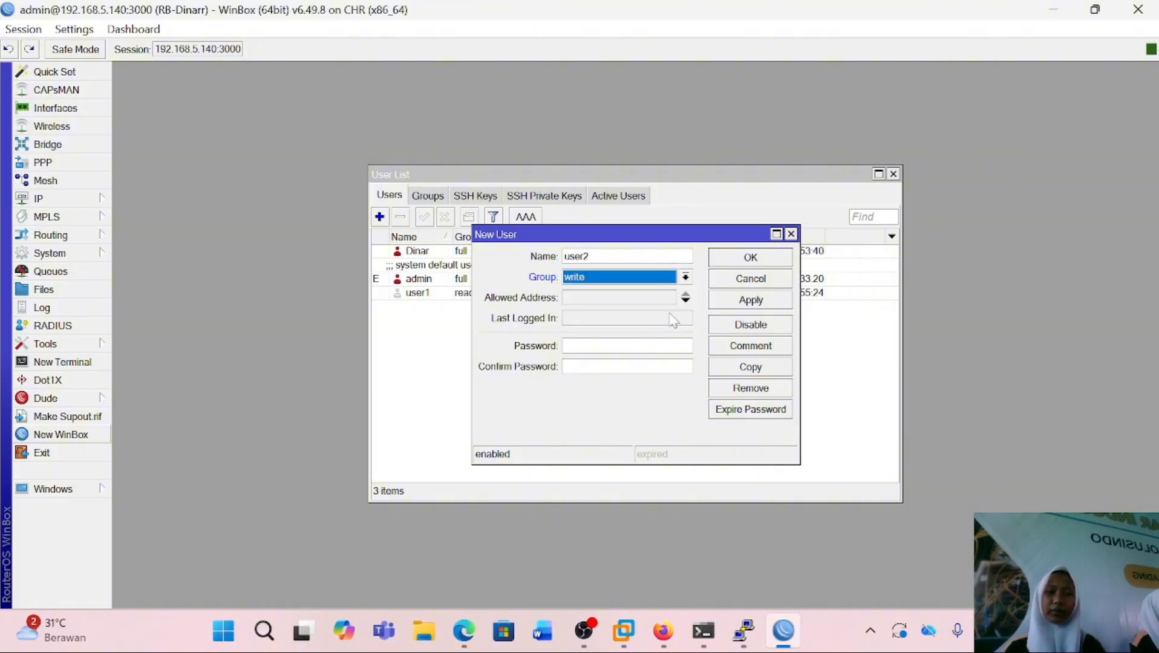
{"action": "left_click", "coordinate": [627, 346]}
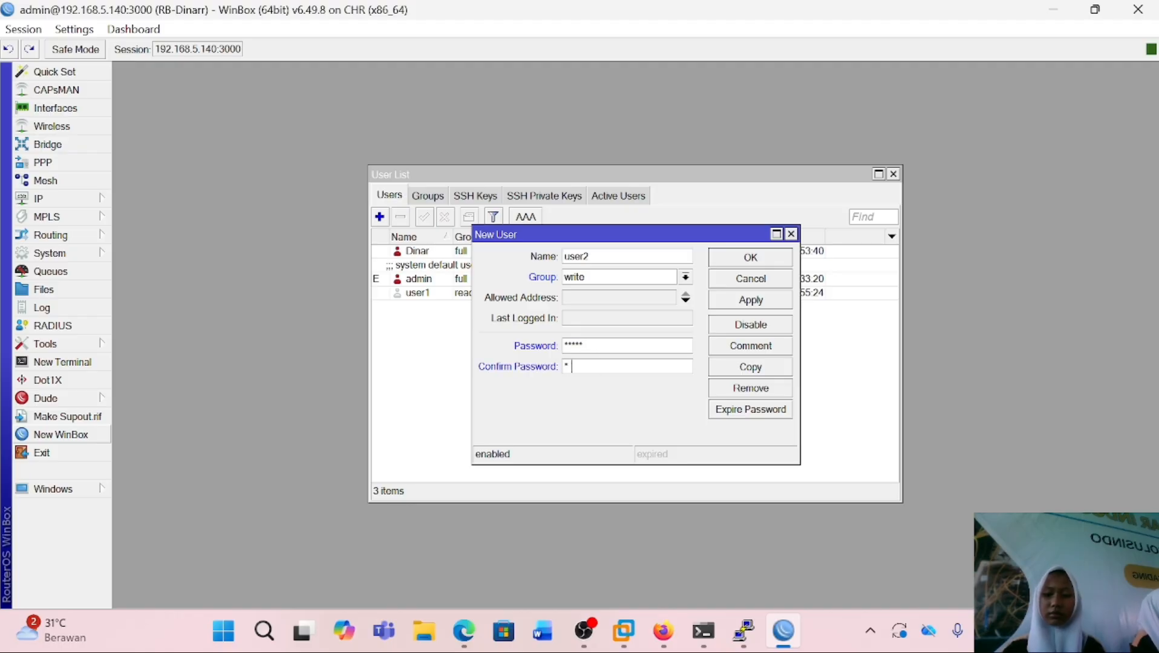
{"action": "type", "text": "user2"}
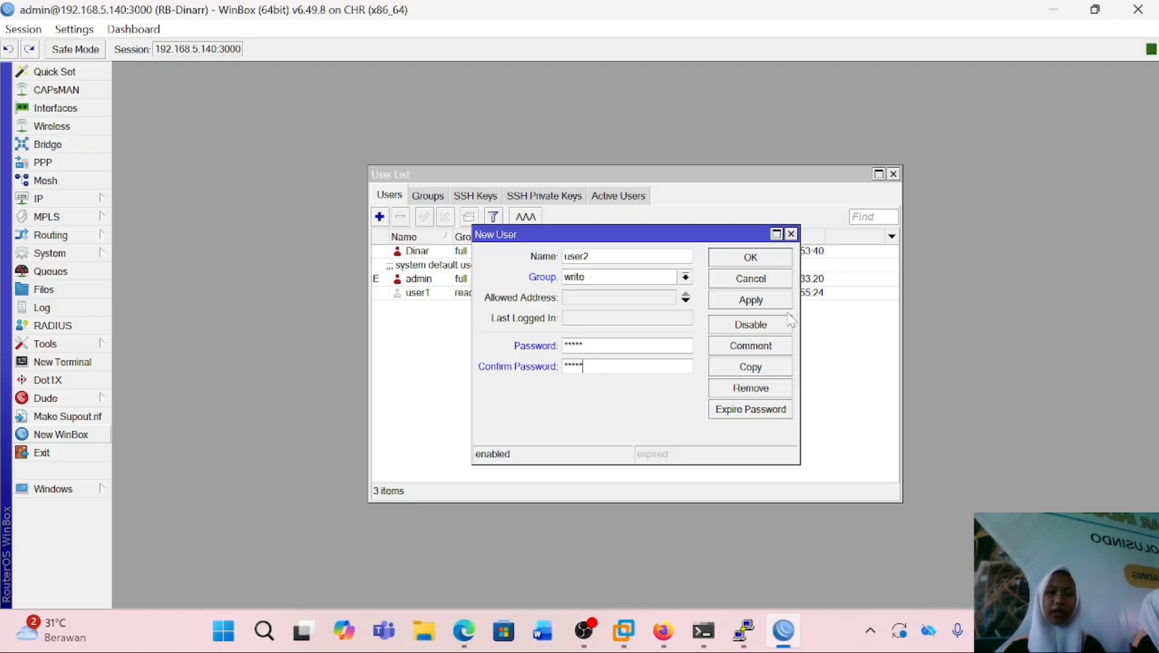
{"action": "left_click", "coordinate": [772, 302]}
{"action": "left_click", "coordinate": [766, 257]}
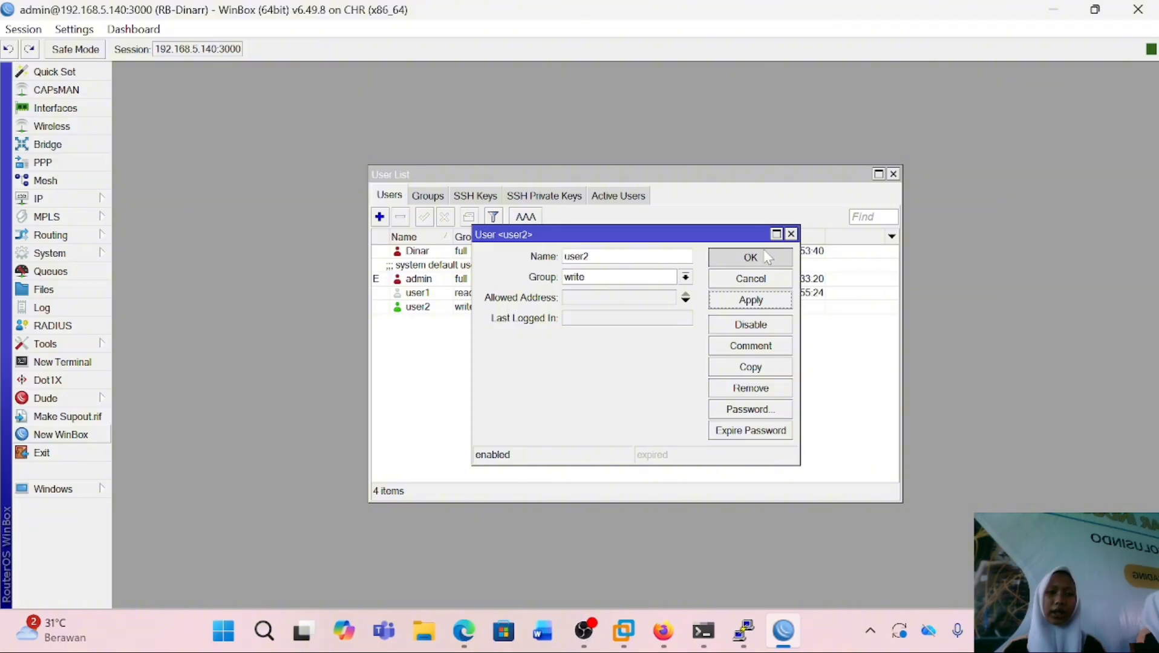
Open a new WinBox login window, connect to 192.168.5.140 as user2 with the filled-in password, and open the router's user list.
{"action": "left_click", "coordinate": [88, 437]}
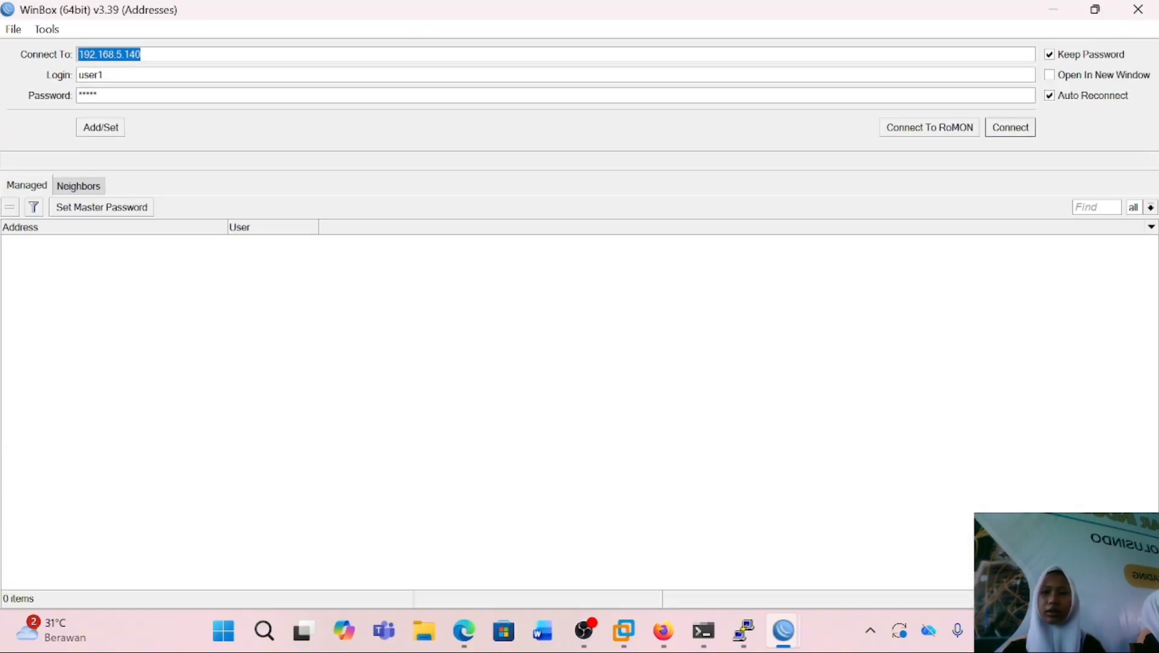
{"action": "left_click", "coordinate": [104, 75]}
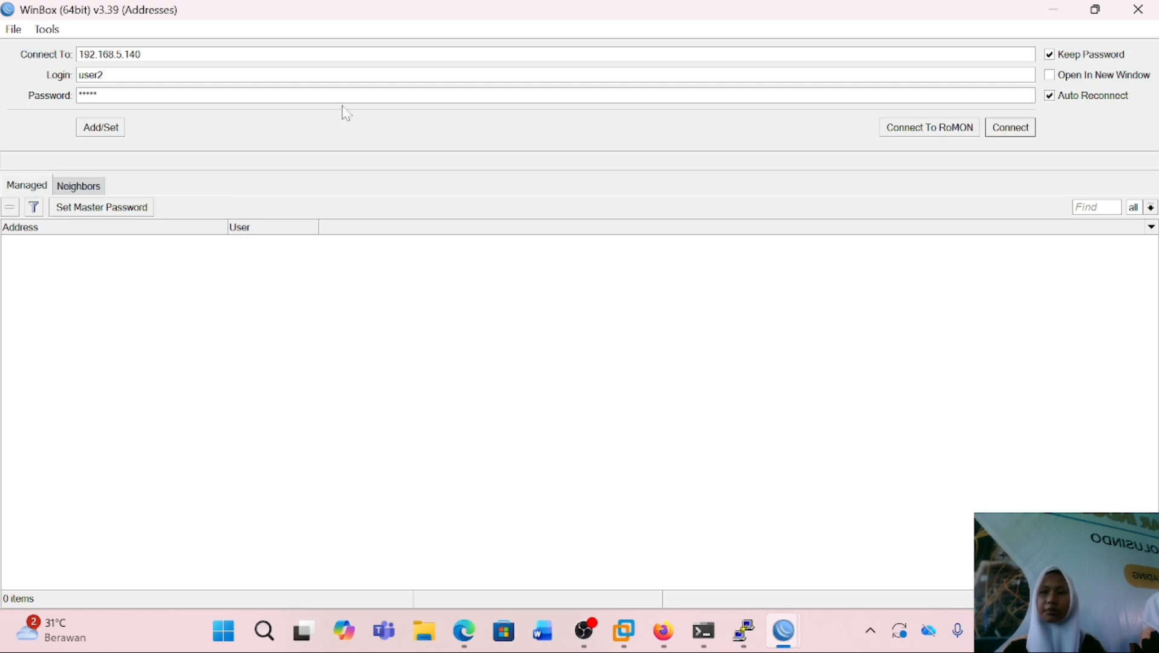
{"action": "left_click", "coordinate": [1022, 128]}
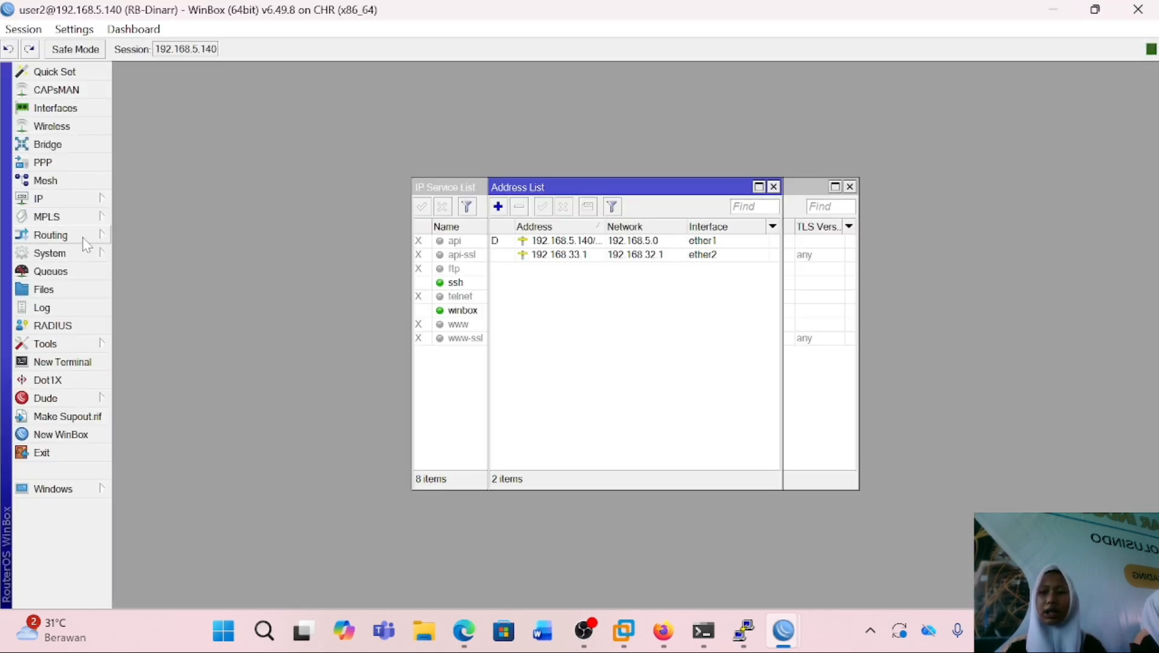
{"action": "left_click", "coordinate": [77, 253]}
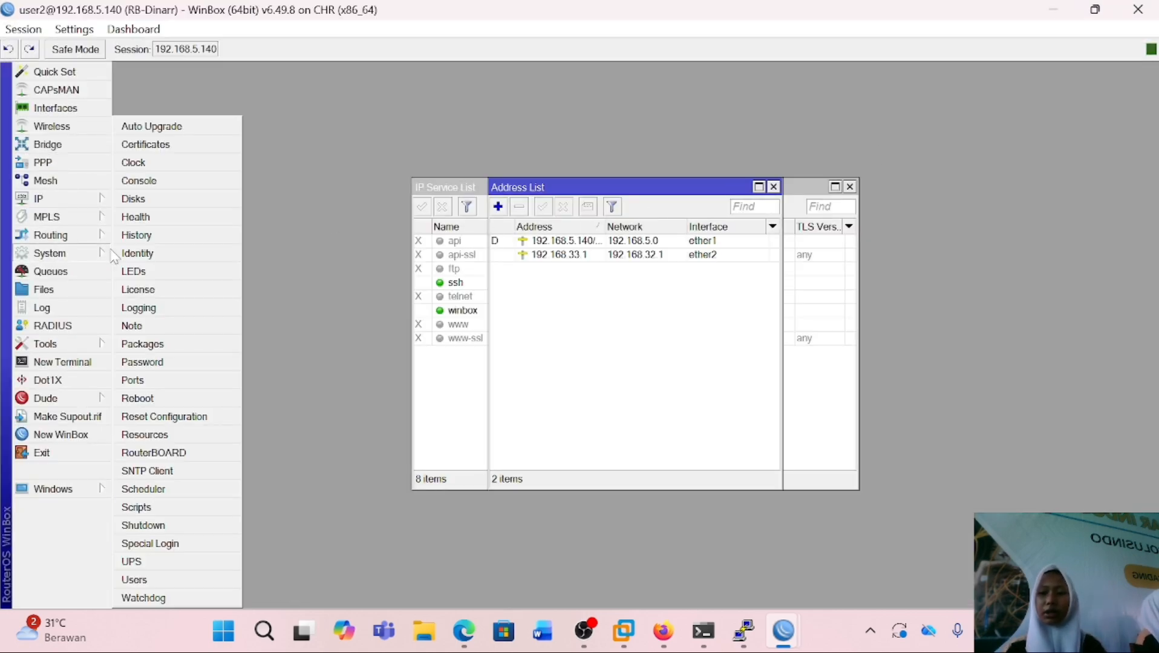
{"action": "left_click", "coordinate": [167, 580]}
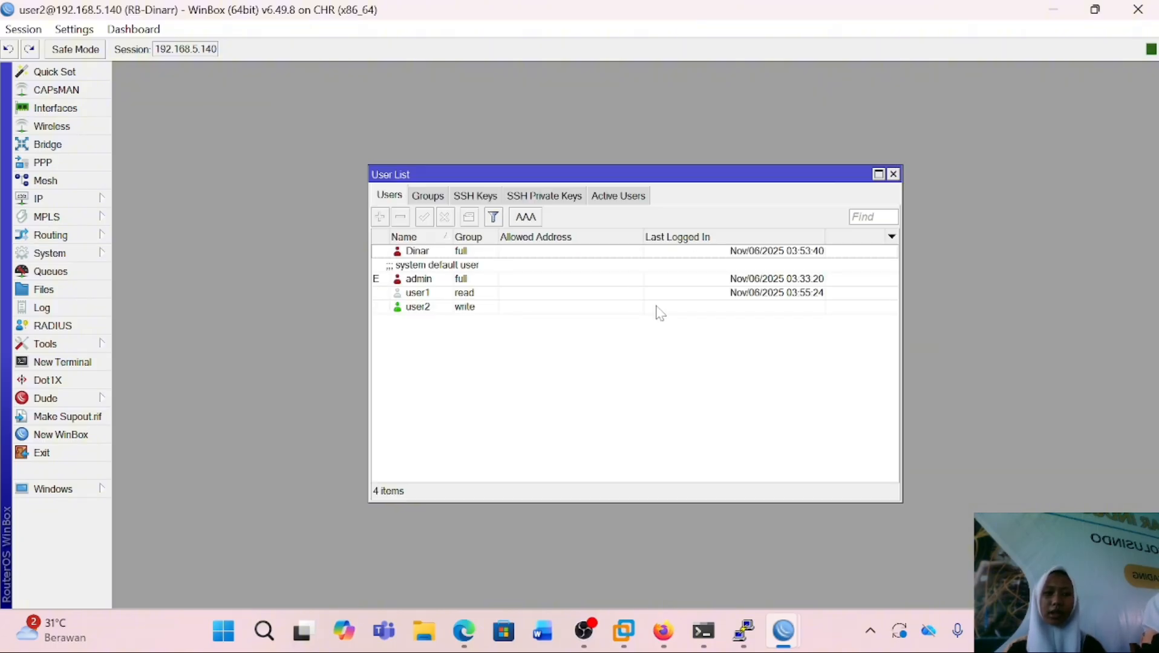